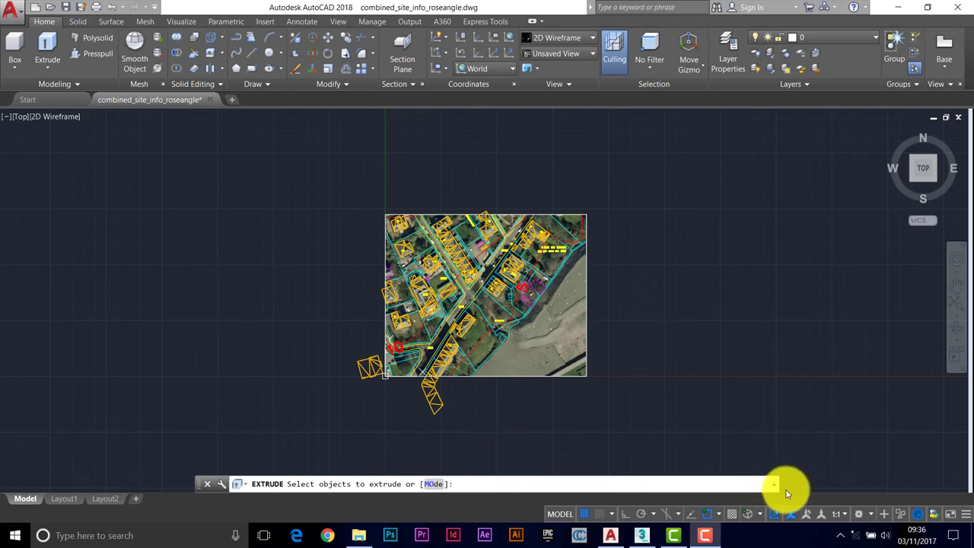
Check the active workspace, then drag the command line taller to show four history lines
left_click(873, 517)
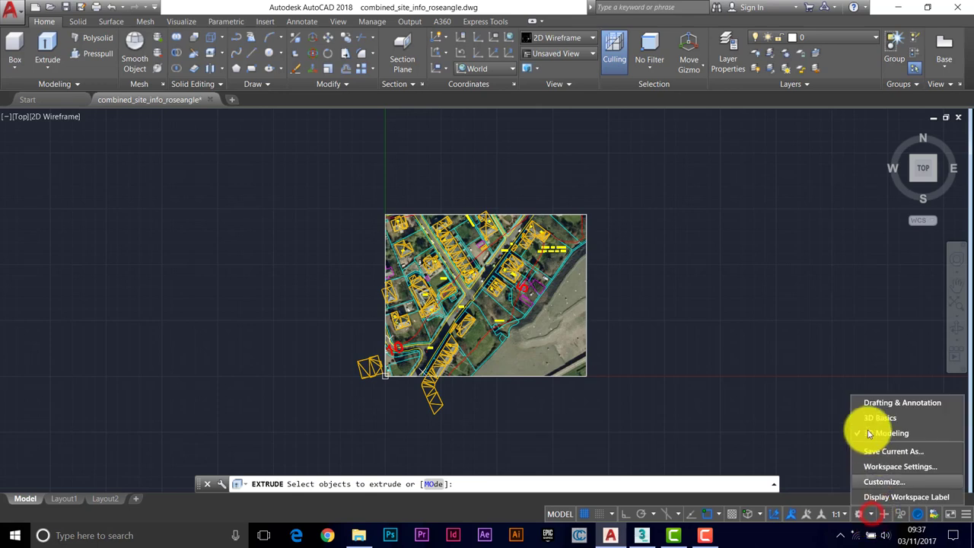
left_click(195, 482)
mouse_move(195, 482)
left_mouse_down()
mouse_move(195, 452)
mouse_move(201, 493)
left_mouse_up()
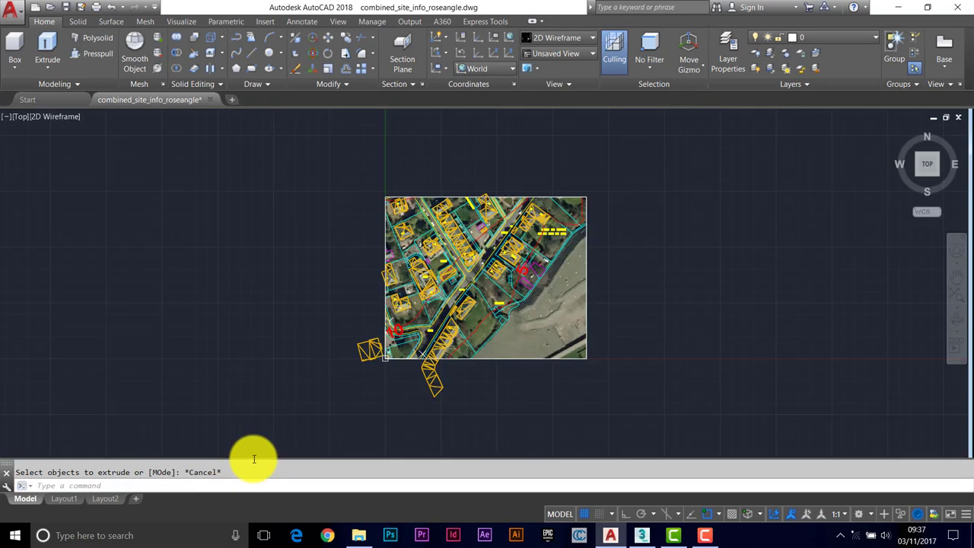
left_click_drag(254, 459, 255, 434)
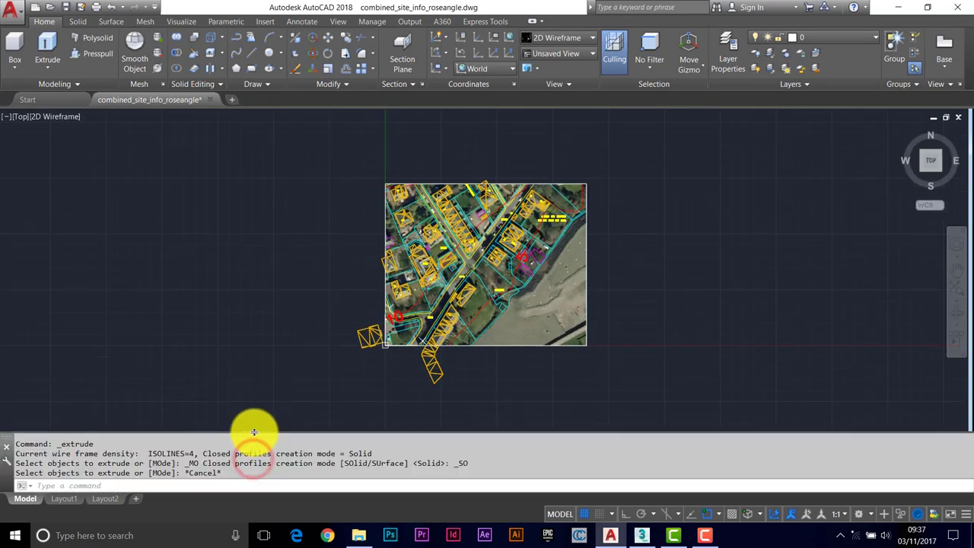
Freeze the buildings layer by picking one of the building outlines
left_click(784, 53)
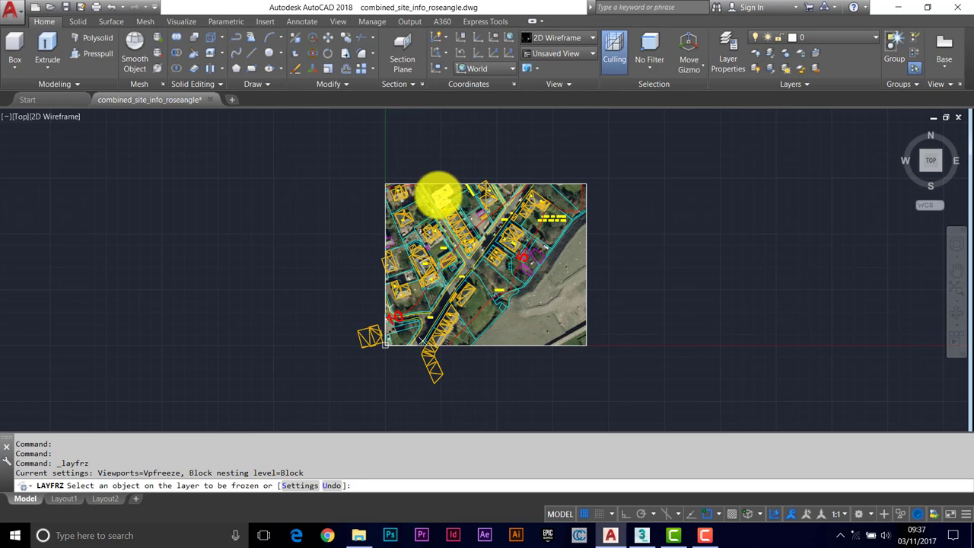
left_click(438, 196)
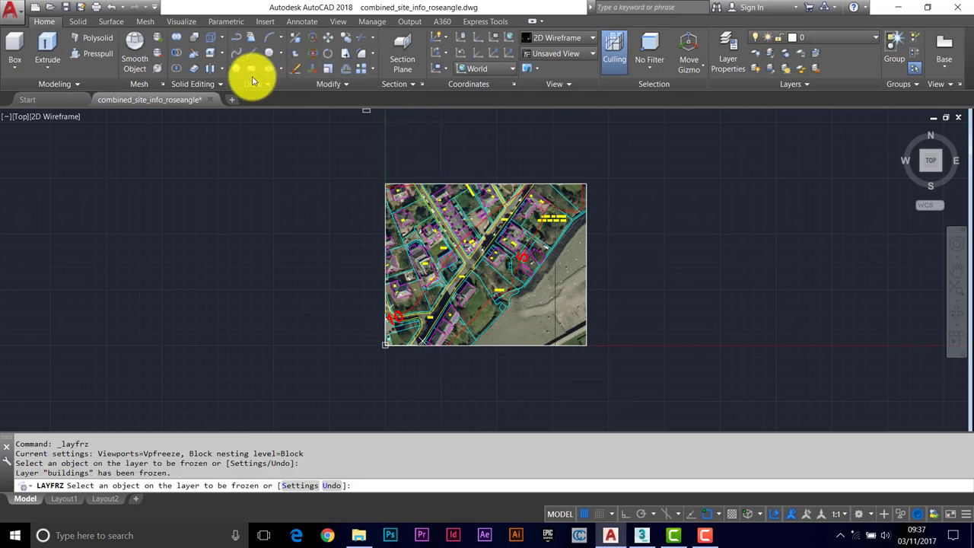
key("Escape")
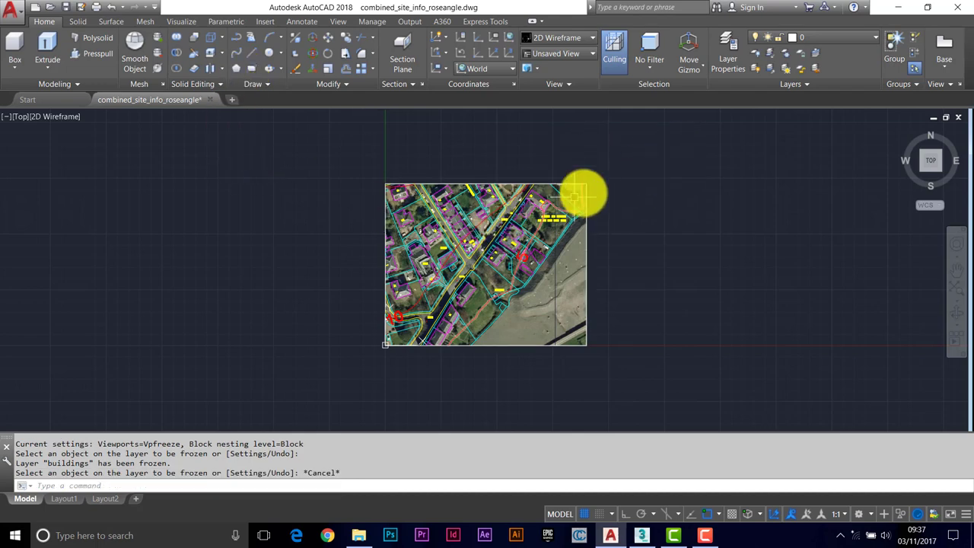
Orbit the site plan into a tilted 3D view and adjust the zoom
middle_click_drag(480, 250, 435, 266, "shift")
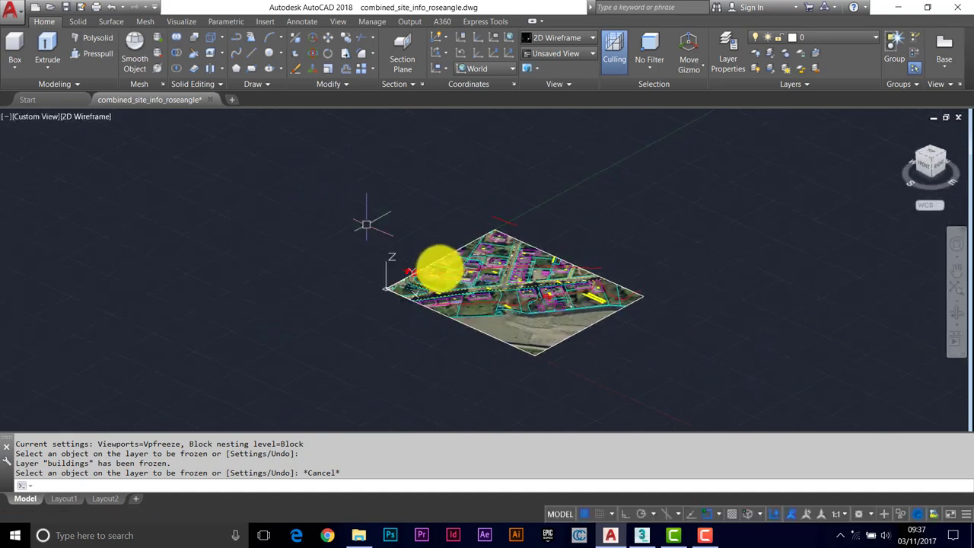
scroll(502, 305, "up", 5)
scroll(499, 300, "down", 4)
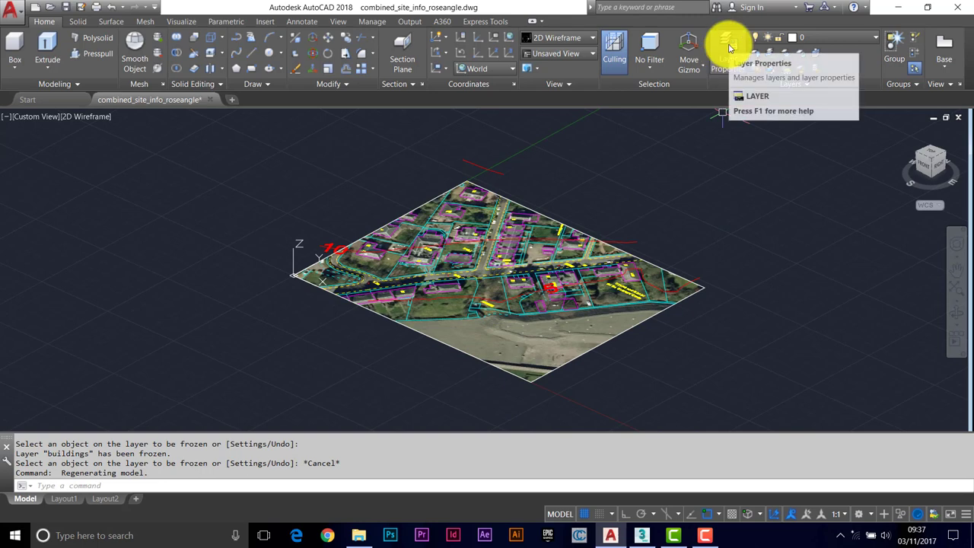
Review the drawing's layers in the Layer Properties Manager
left_click(728, 47)
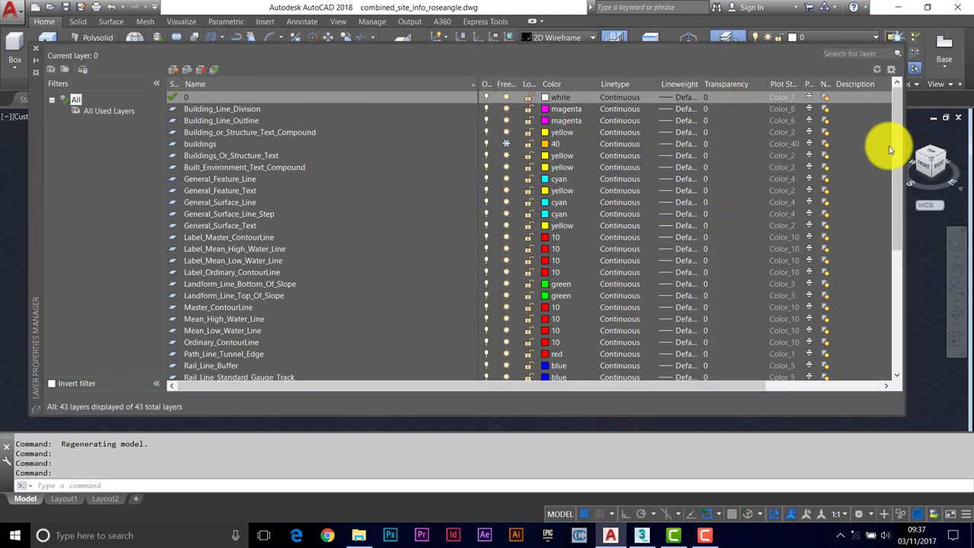
left_click_drag(888, 149, 865, 119)
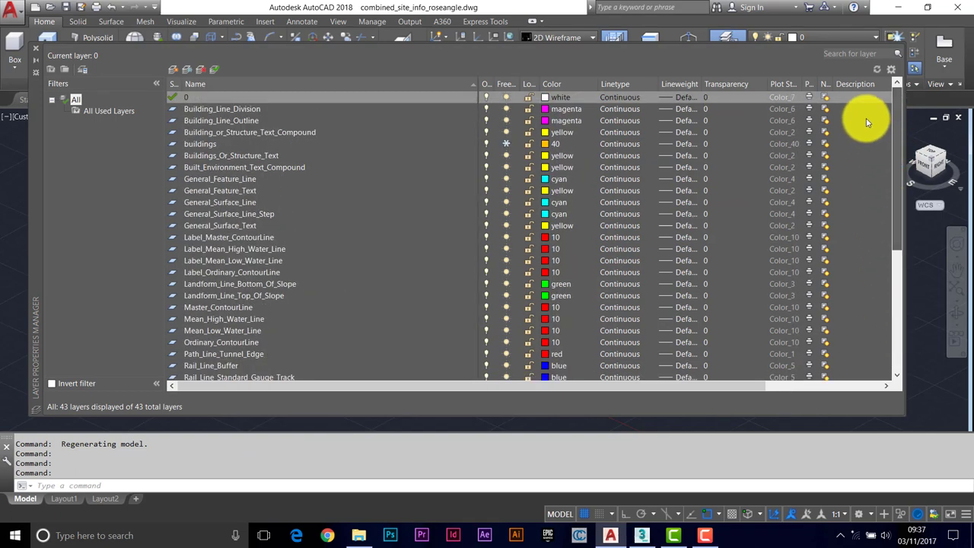
left_click(35, 47)
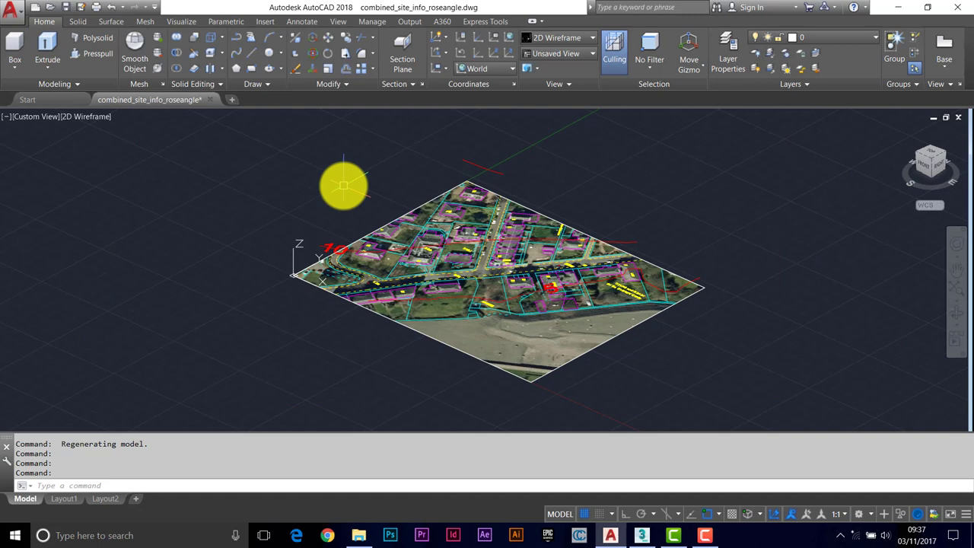
Run PURGE and purge all unused items, including orphaned data
key("Caps_Lock")
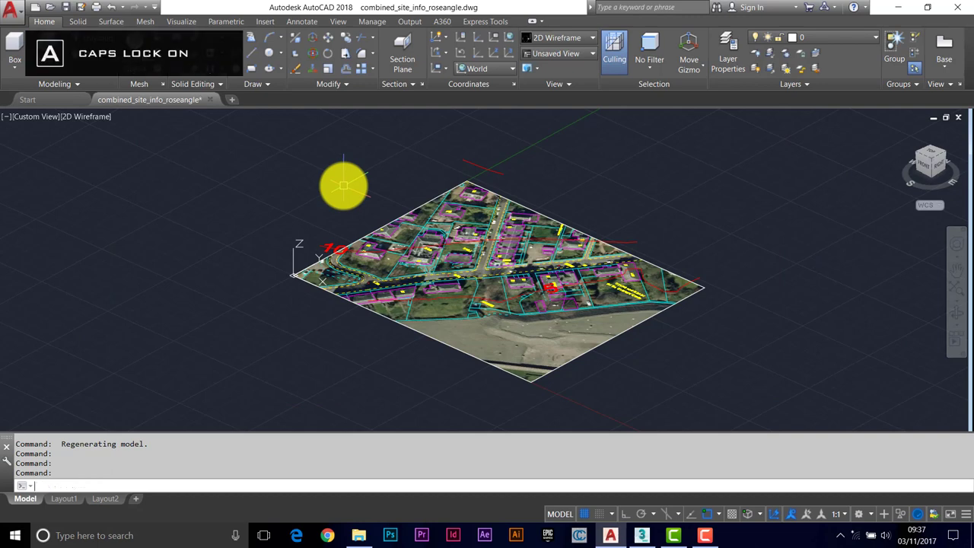
type("PURGE")
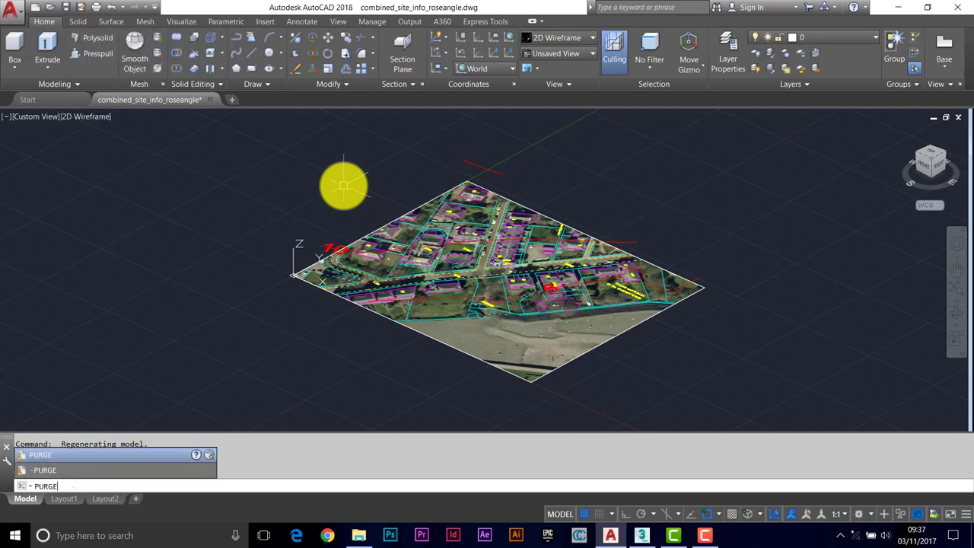
key("Return")
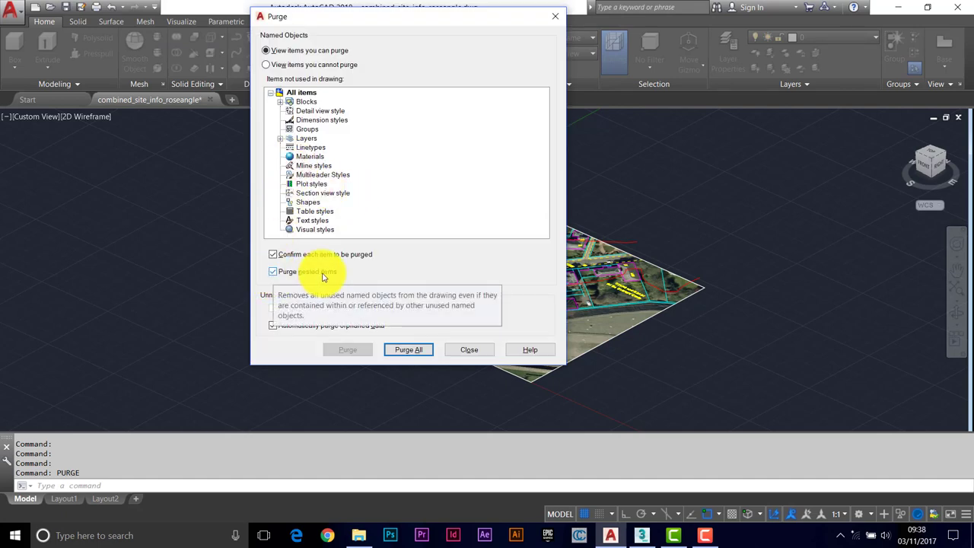
left_click(272, 326)
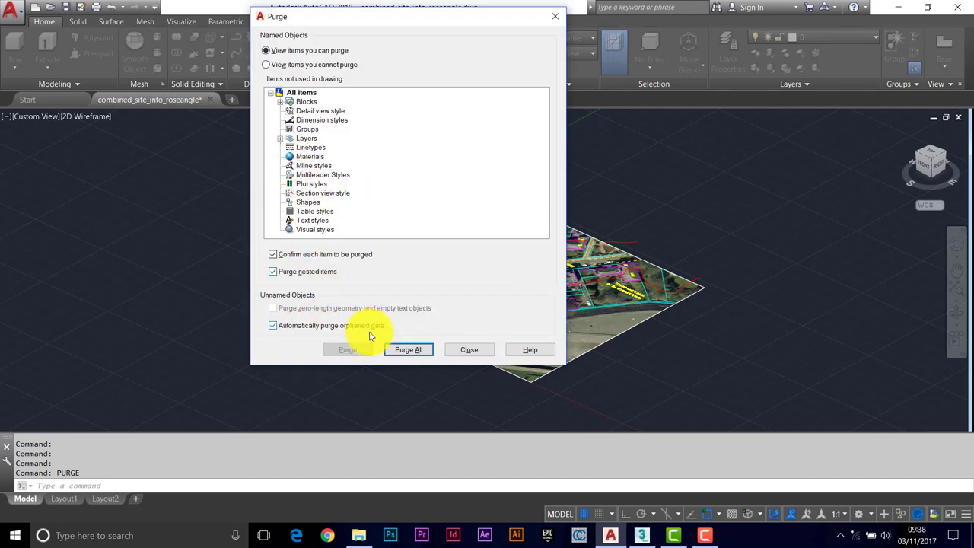
left_click(407, 350)
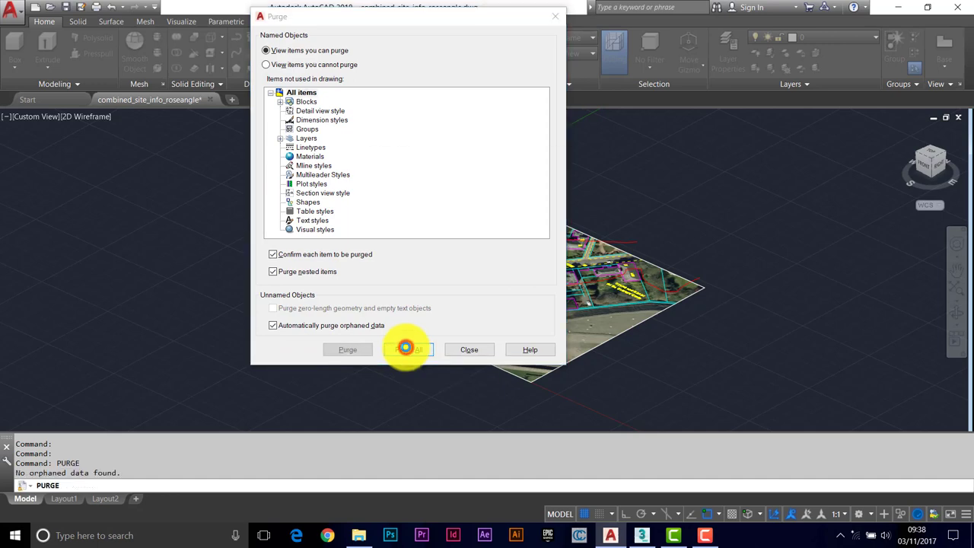
left_click(438, 262)
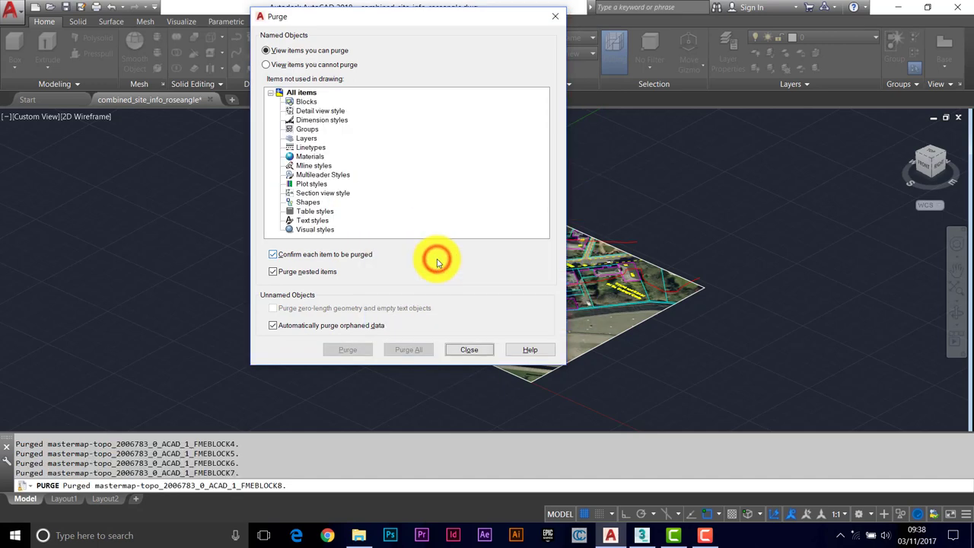
left_click(468, 351)
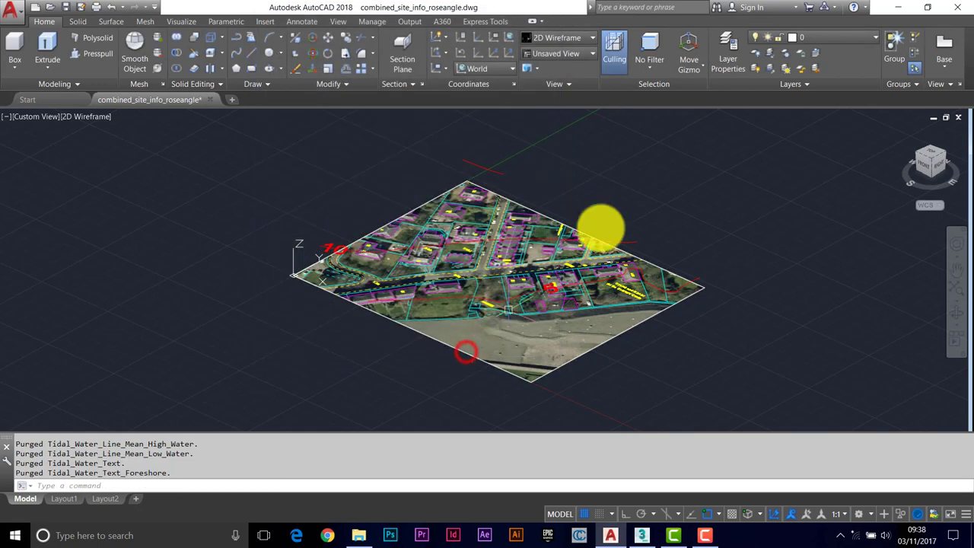
Create a new layer named 3D_MAPPER
left_click(839, 40)
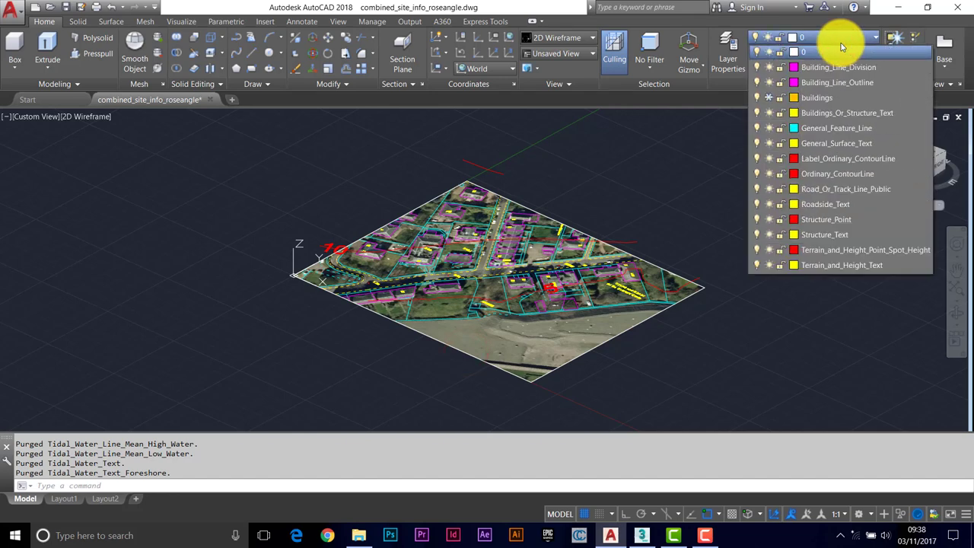
left_click(405, 157)
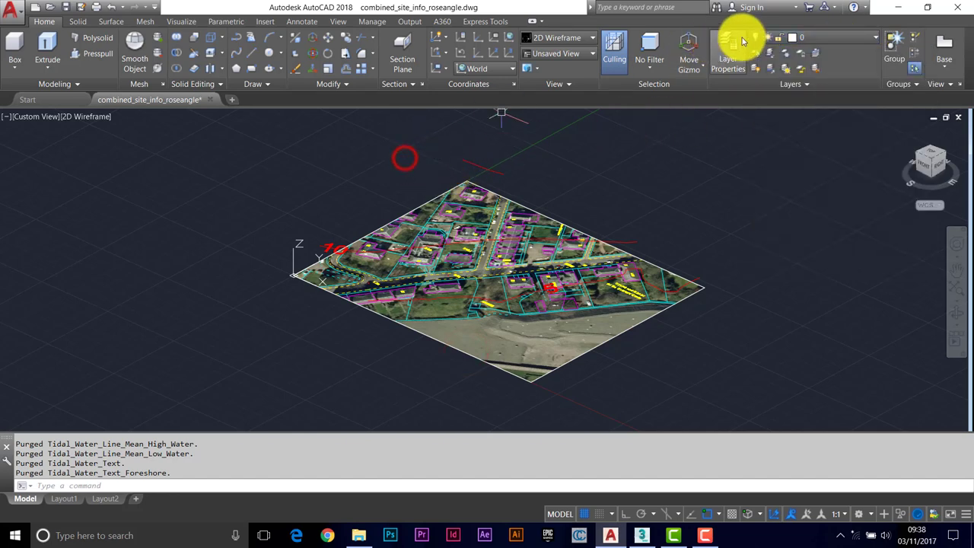
left_click(741, 39)
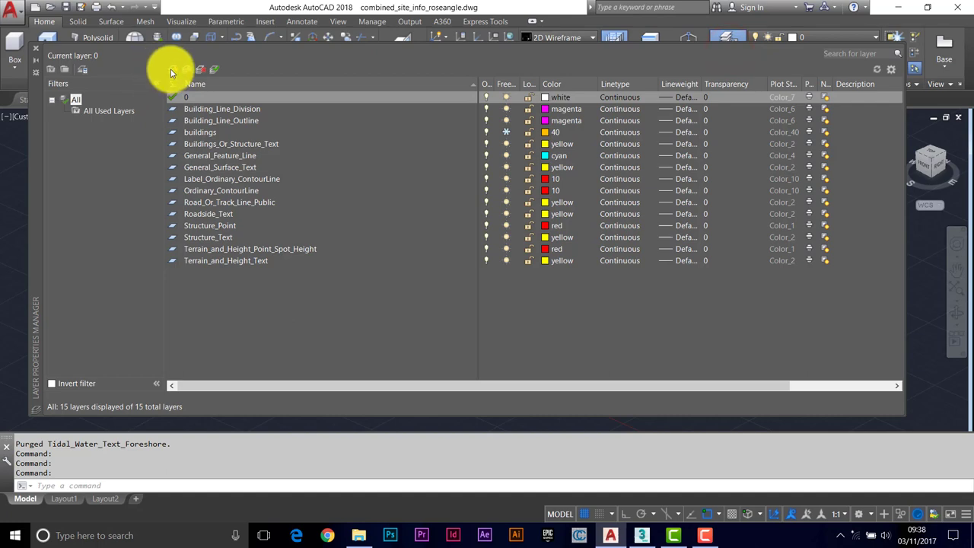
left_click(170, 70)
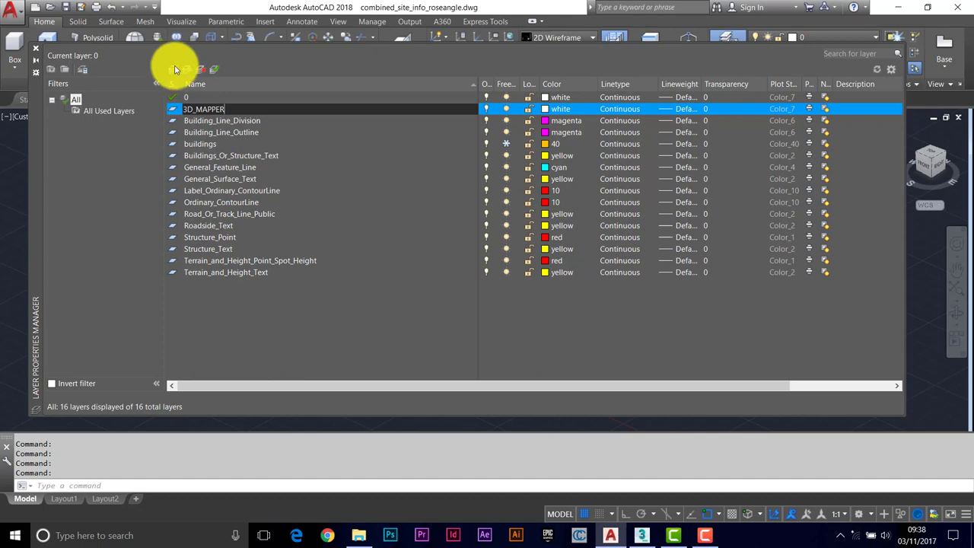
left_click(31, 48)
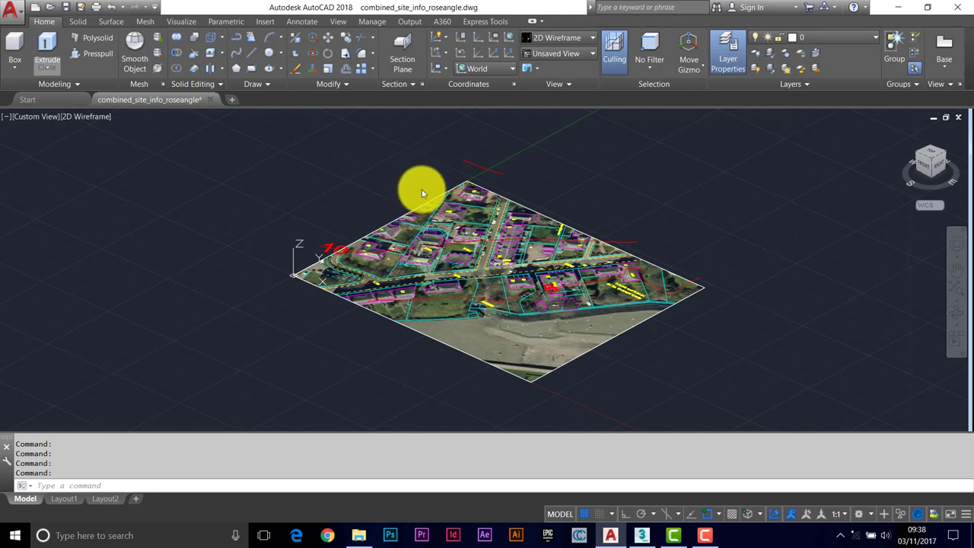
Make 3D_MAPPER the current layer and set its colour to index 20
left_click(730, 61)
left_click(212, 108)
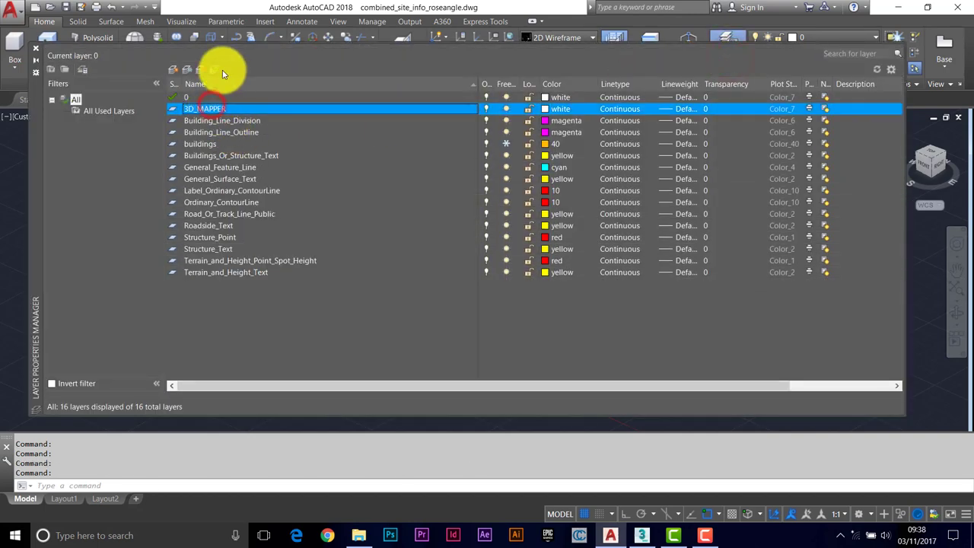
left_click(215, 71)
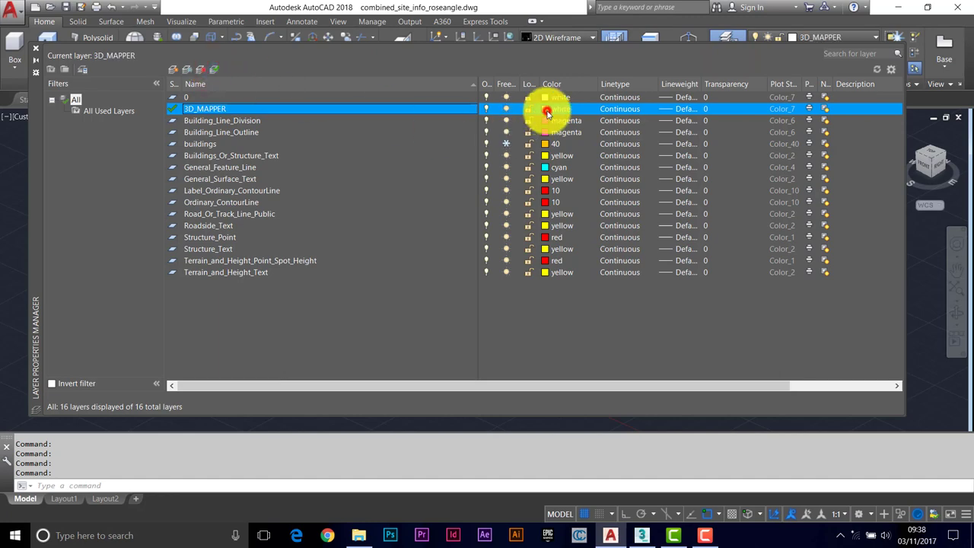
left_click(547, 111)
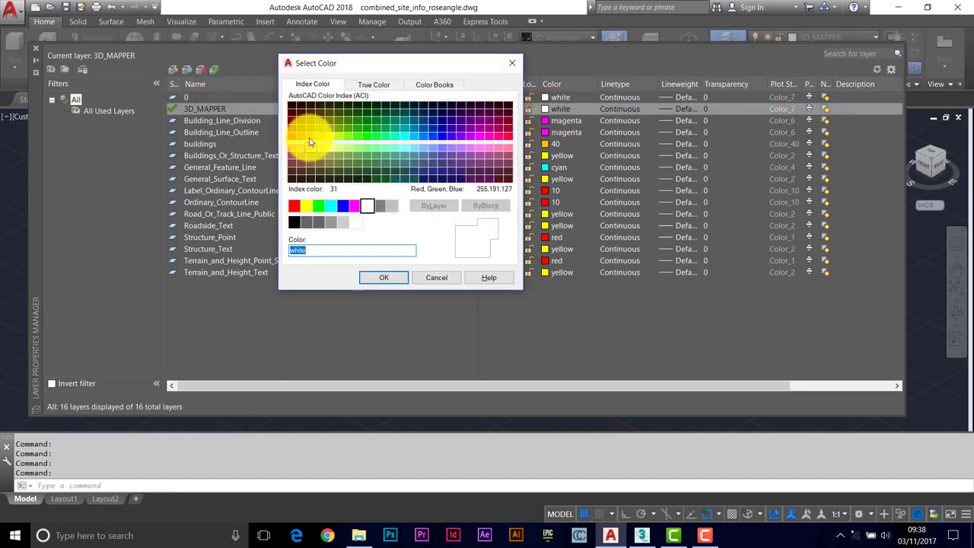
left_click(304, 139)
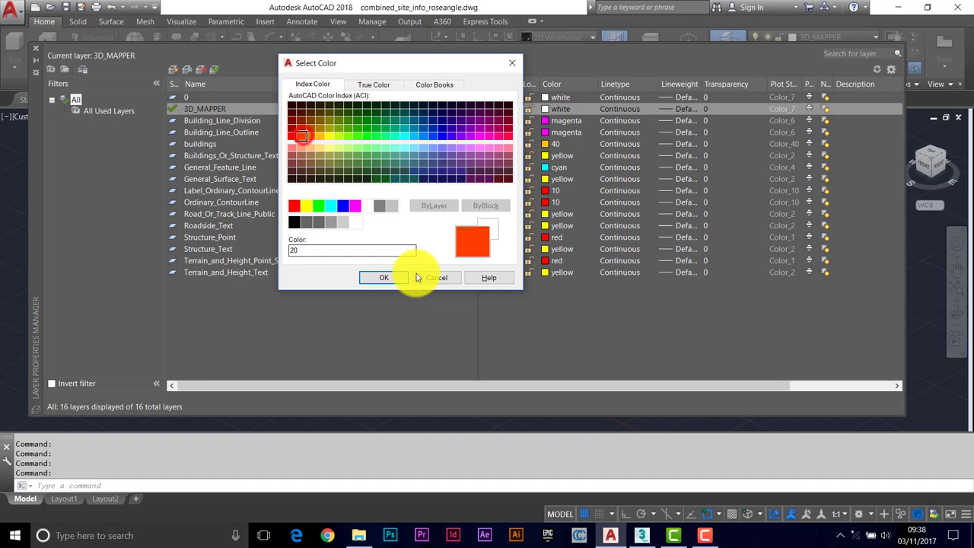
left_click(384, 277)
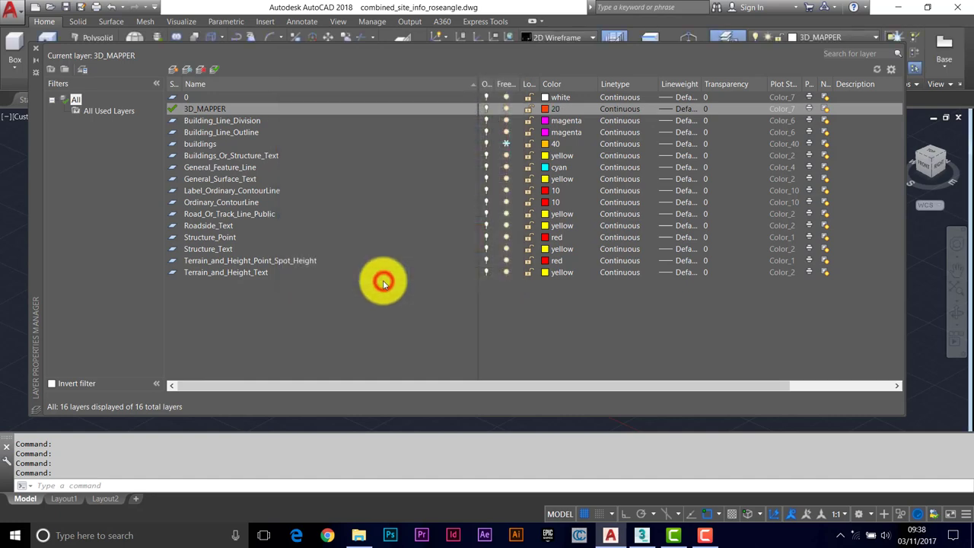
left_click(34, 48)
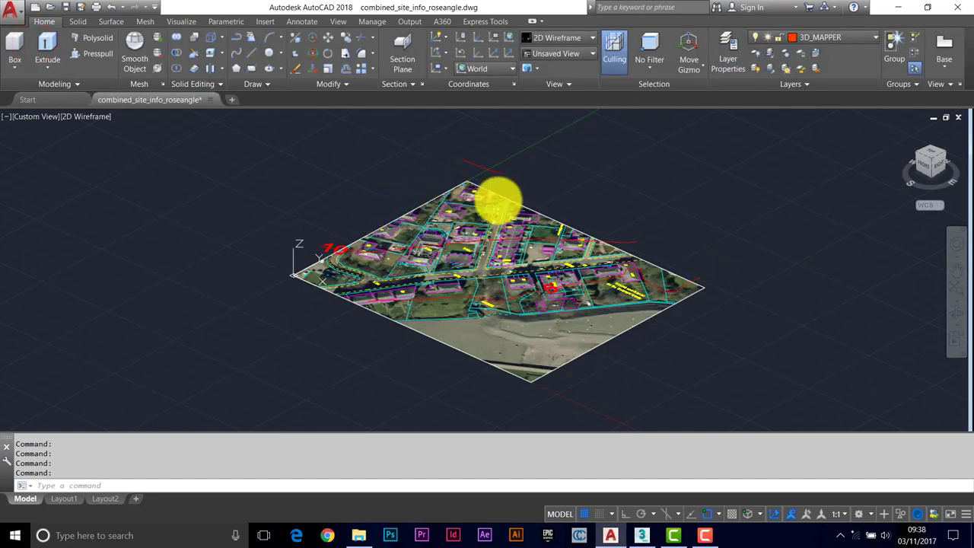
Erase the polyline outlining the site boundary
mouse_move(494, 194)
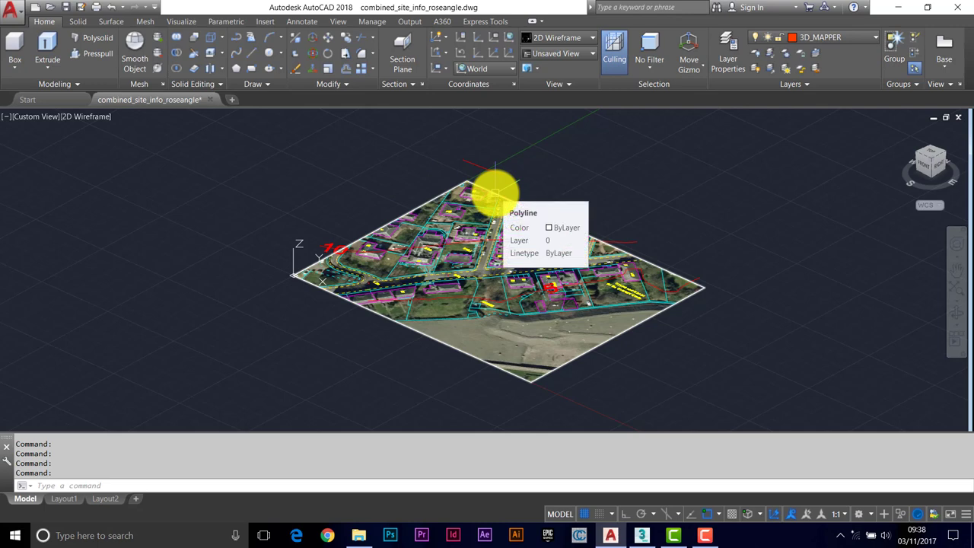
left_click(495, 192)
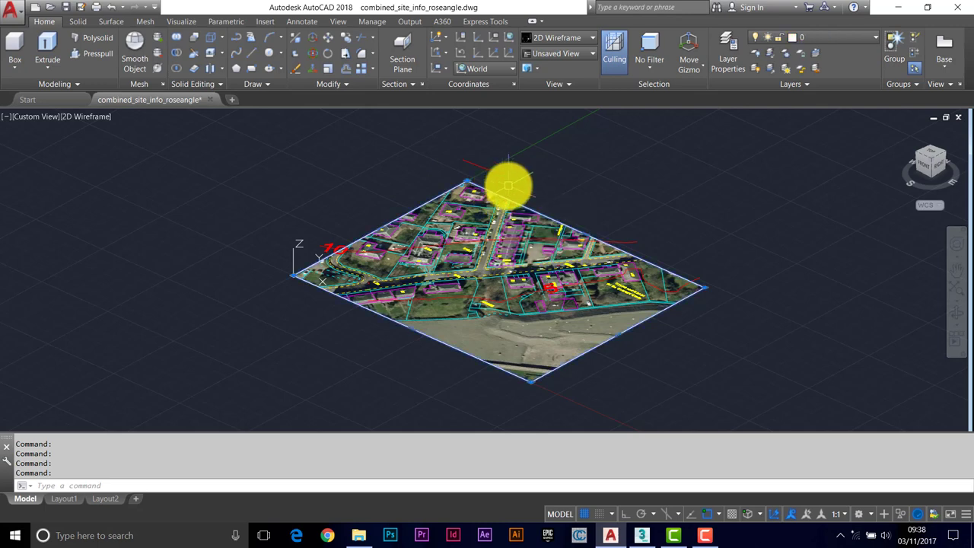
key("Delete")
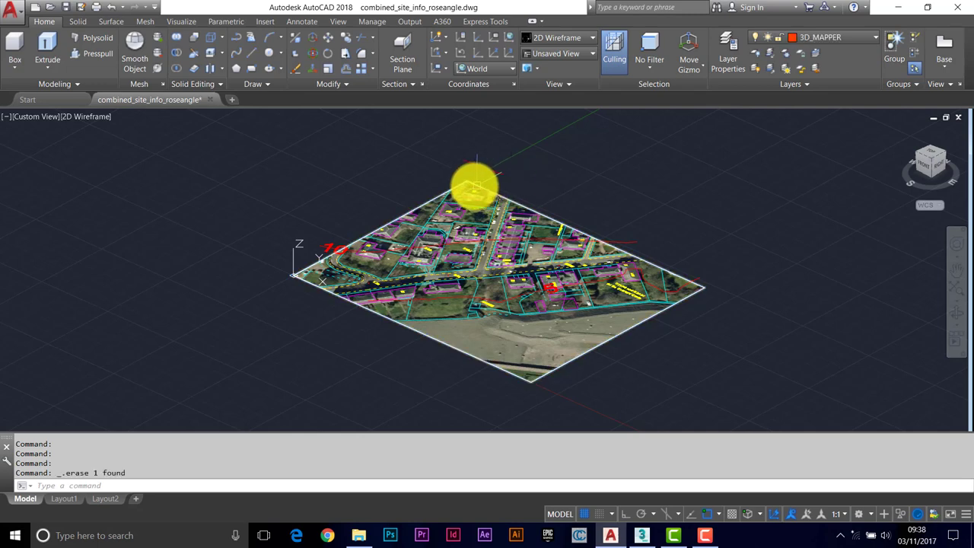
Draw a 3D face with 3F snapped to the site's top, left, bottom and right corners
type("3F")
key("Return")
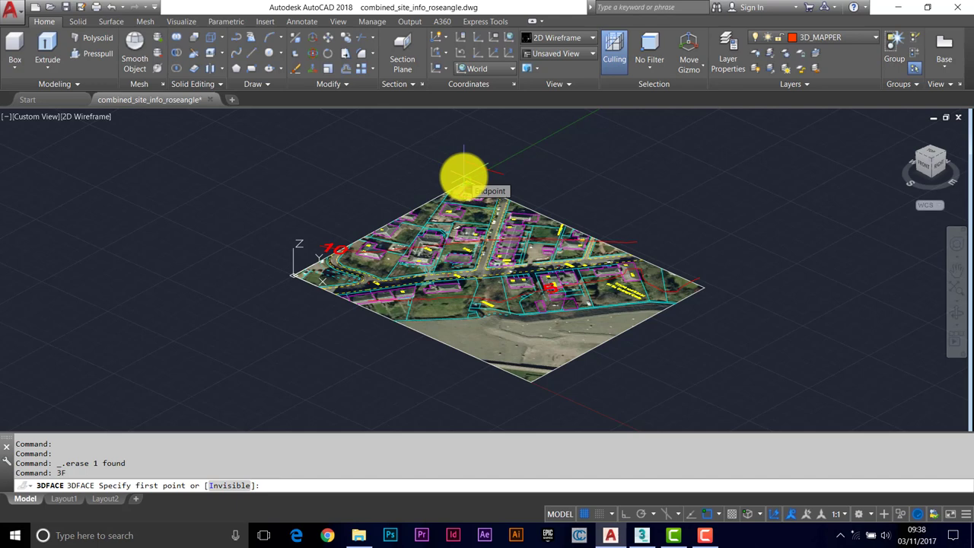
left_click(463, 176)
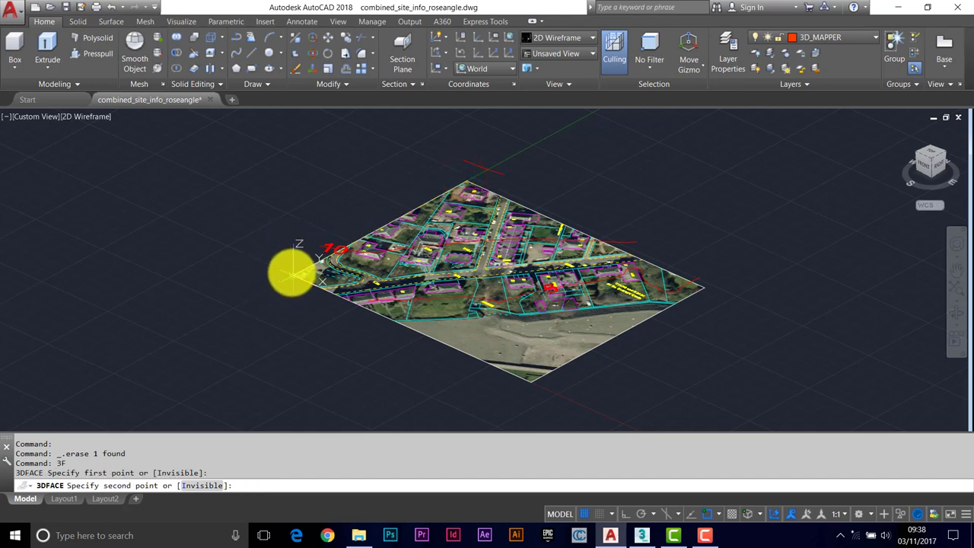
left_click(293, 272)
left_click(529, 382)
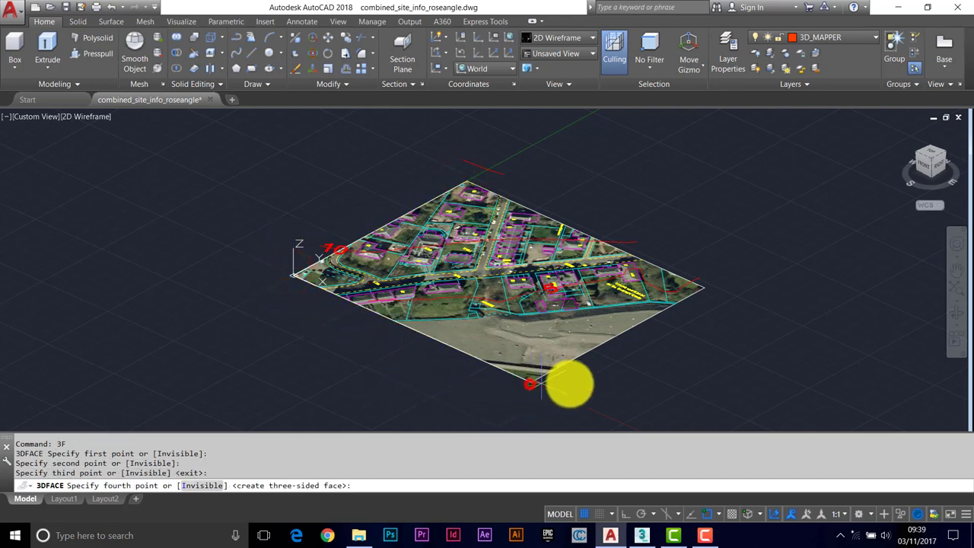
left_click(705, 290)
key("Return")
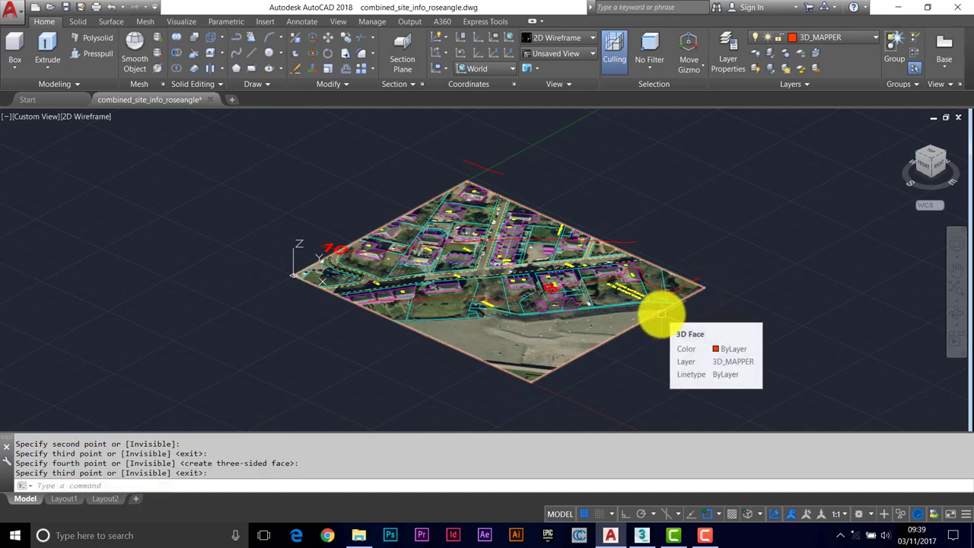
key("Escape")
key("Escape")
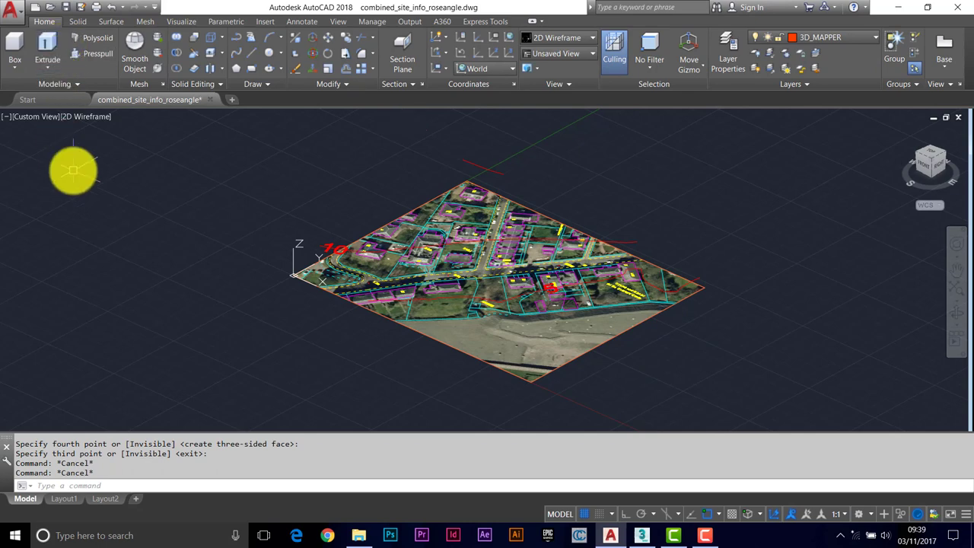
Unload roseangle_aerial_photo_crop in External References, then orbit the view
type("IM")
key("Return")
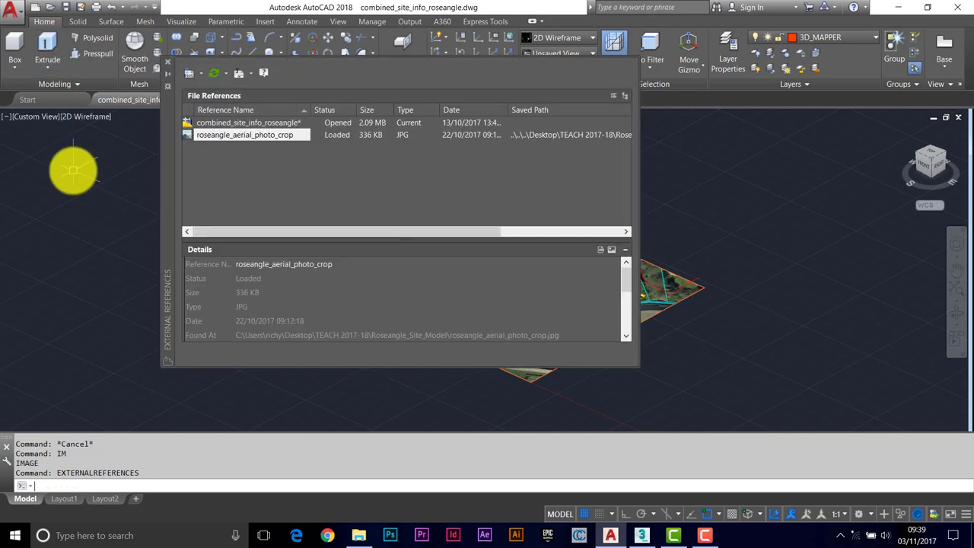
right_click(222, 139)
left_click(263, 174)
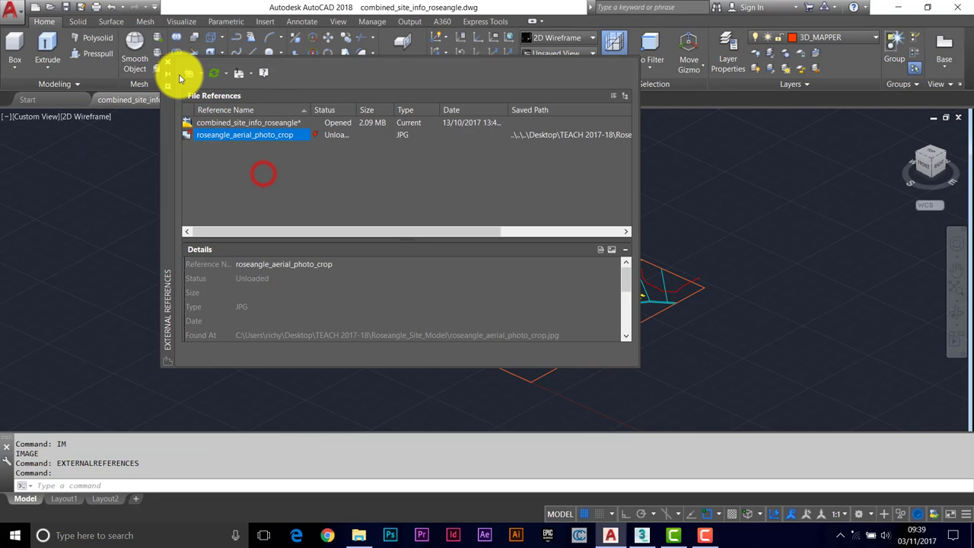
left_click(168, 67)
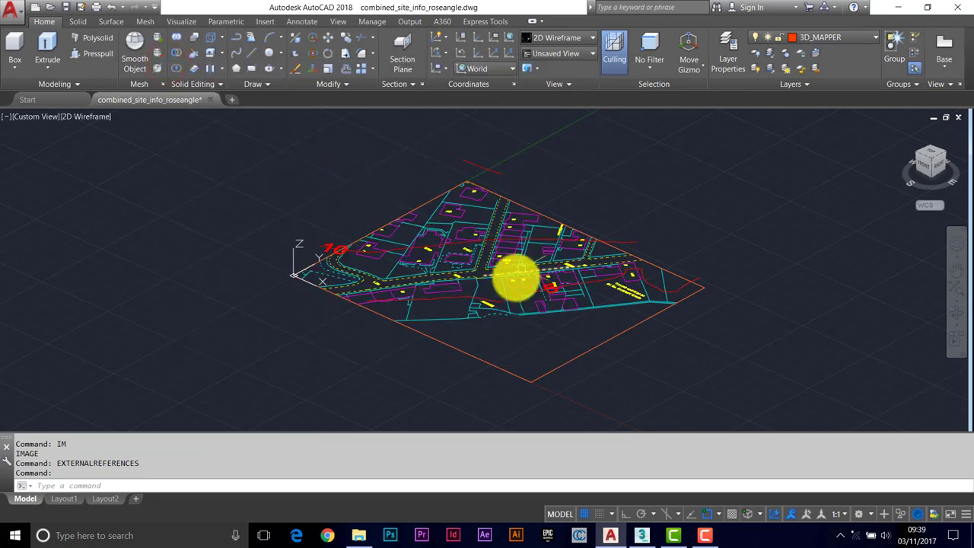
mouse_move(515, 277)
middle_mouse_down("shift")
mouse_move(519, 285)
mouse_move(583, 236)
mouse_move(625, 243)
mouse_move(576, 239)
mouse_move(526, 287)
mouse_move(543, 276)
mouse_move(532, 274)
mouse_move(556, 281)
mouse_move(611, 268)
mouse_move(576, 276)
mouse_move(593, 276)
mouse_move(593, 251)
mouse_move(548, 289)
mouse_move(529, 266)
middle_mouse_up("shift")
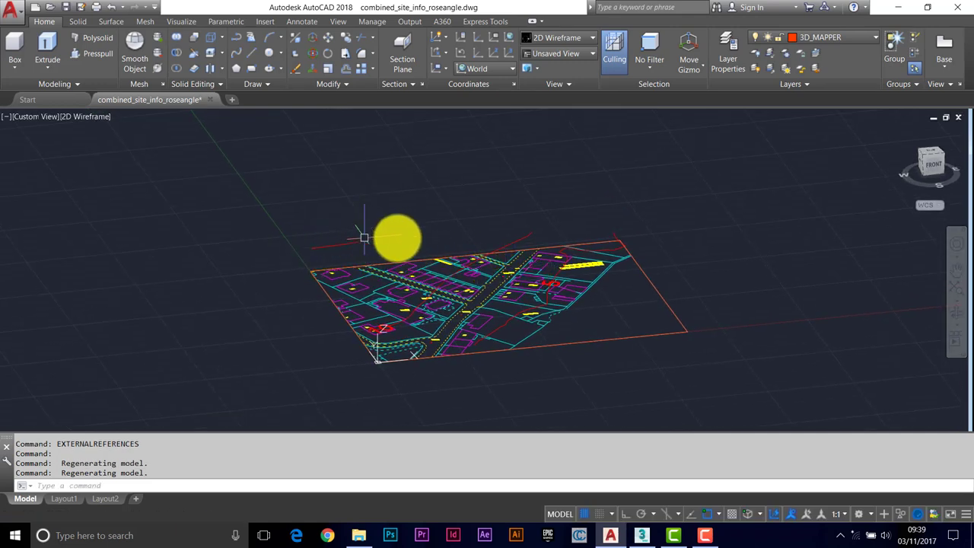
Zoom in on the plot's top corner and red contour line, then start Make Current
middle_click_drag(611, 225, 332, 287, "shift")
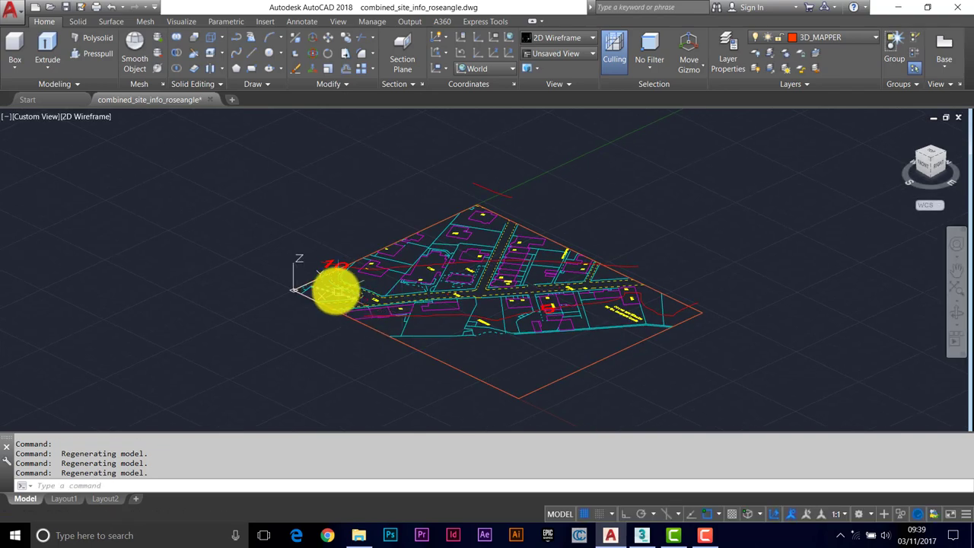
scroll(343, 274, "up", 4)
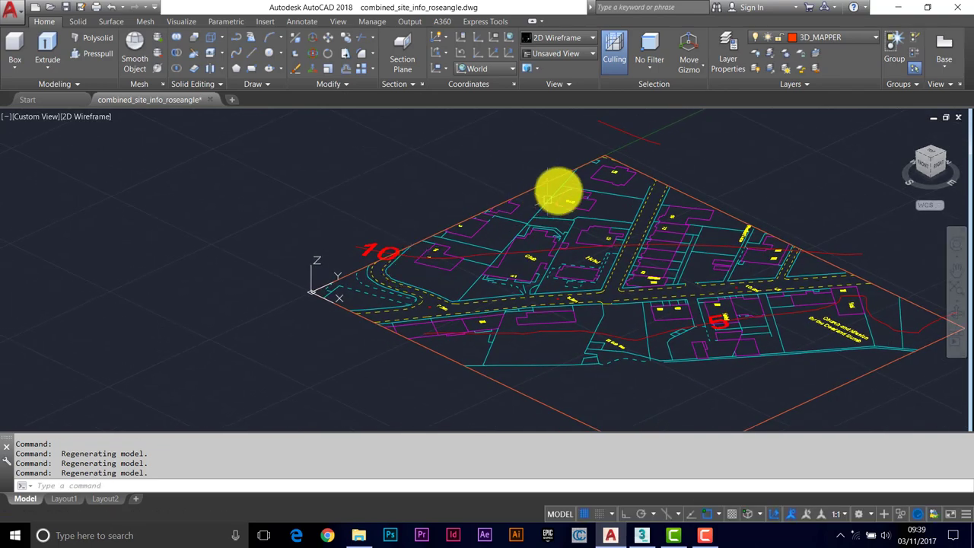
middle_click_drag(556, 191, 497, 219)
scroll(517, 228, "up", 5)
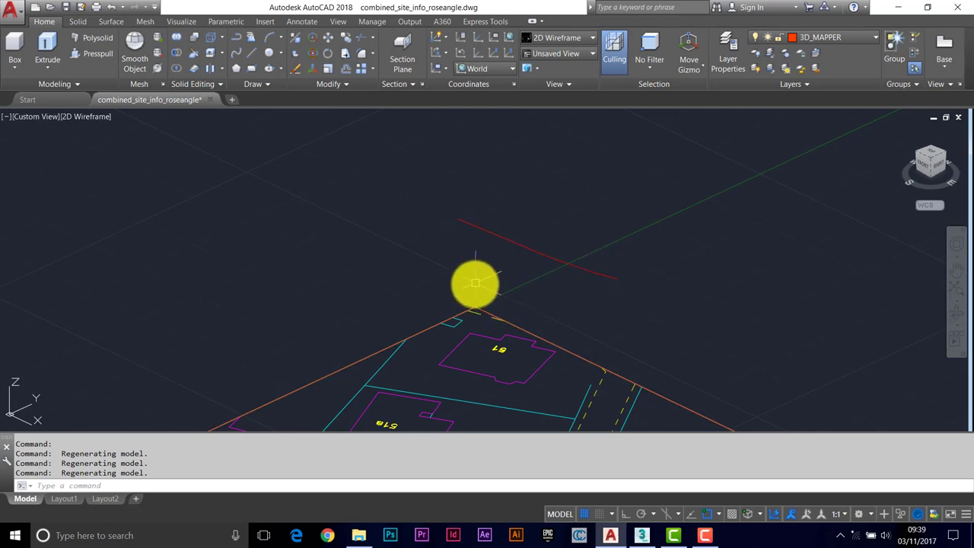
middle_click_drag(475, 283, 502, 254, "shift")
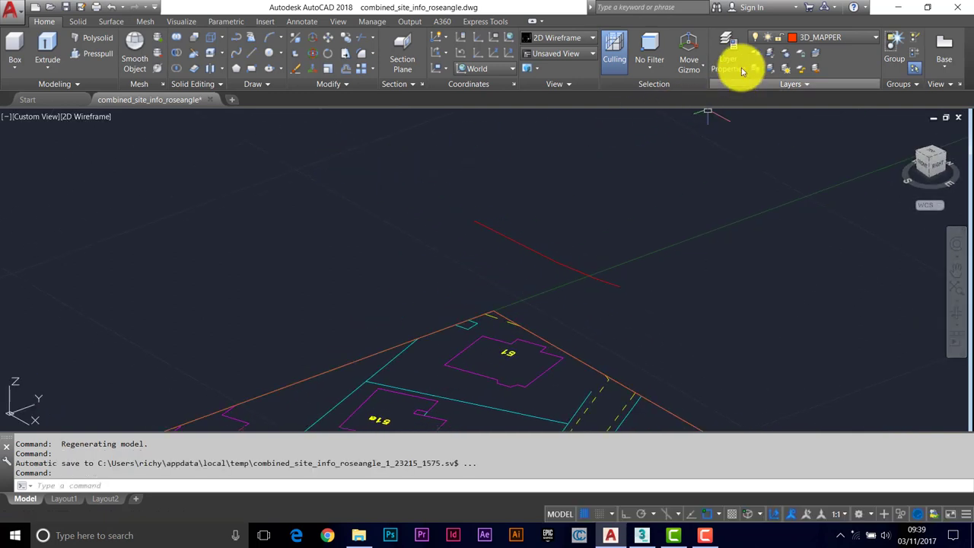
left_click(816, 54)
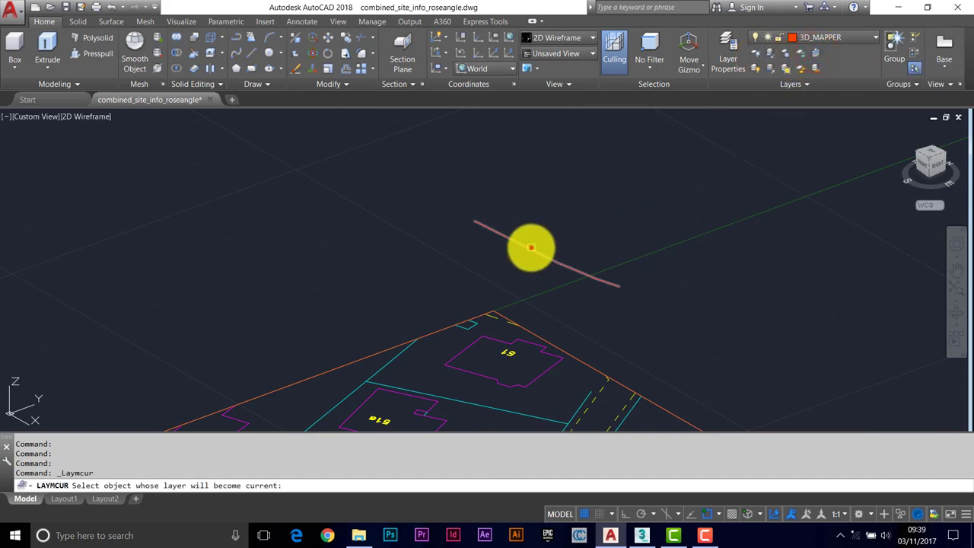
Make Ordinary_ContourLine current and draw two orthogonal polylines from the red line's ends
left_click(530, 248)
key("Escape")
key("Escape")
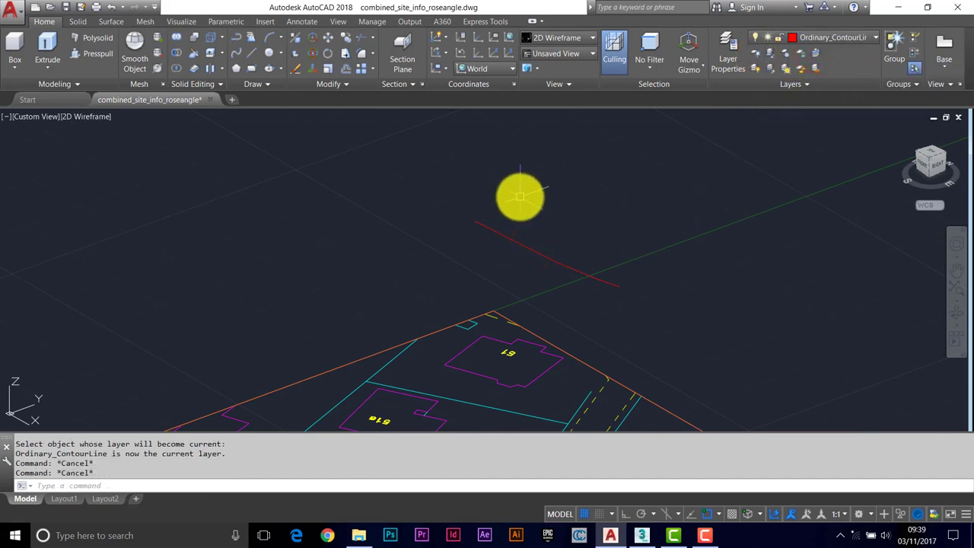
type("PL")
key("Return")
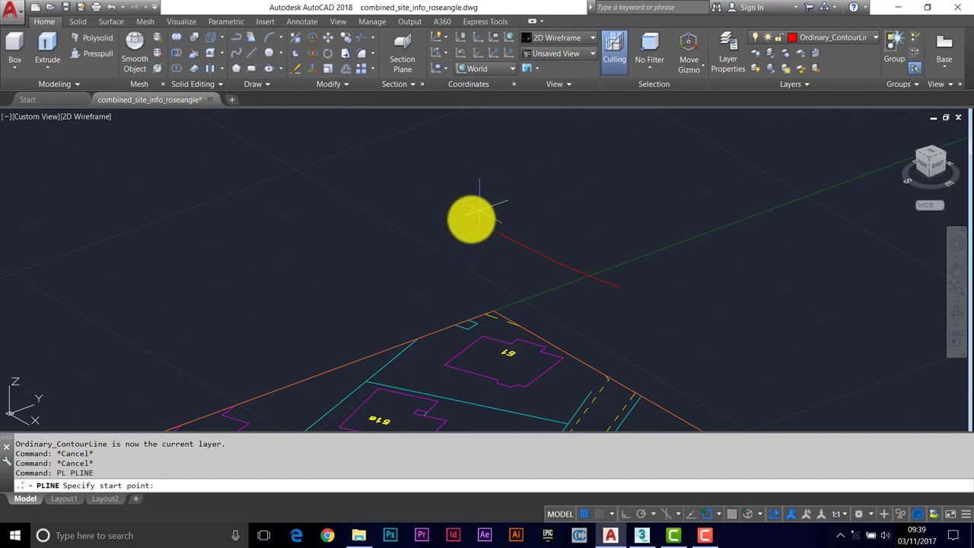
left_click(470, 220)
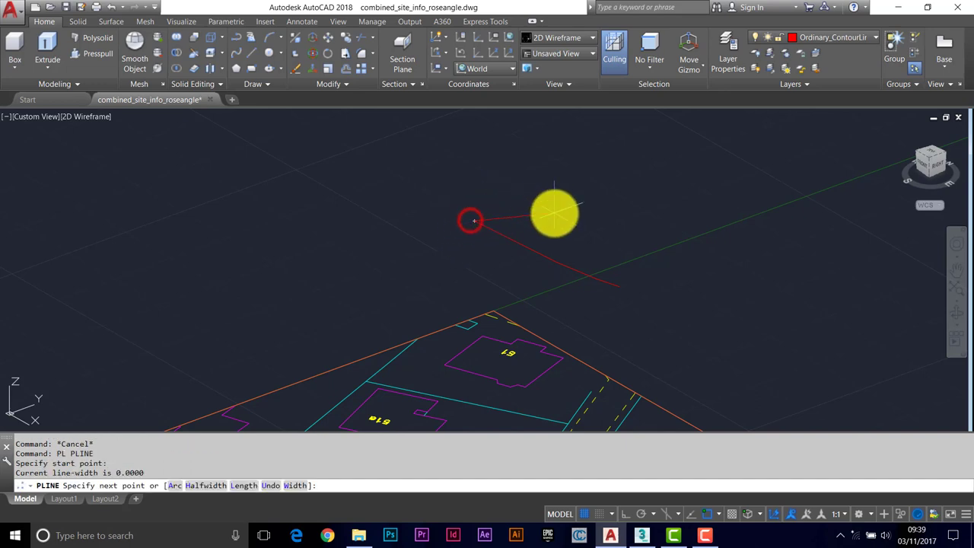
left_click(626, 515)
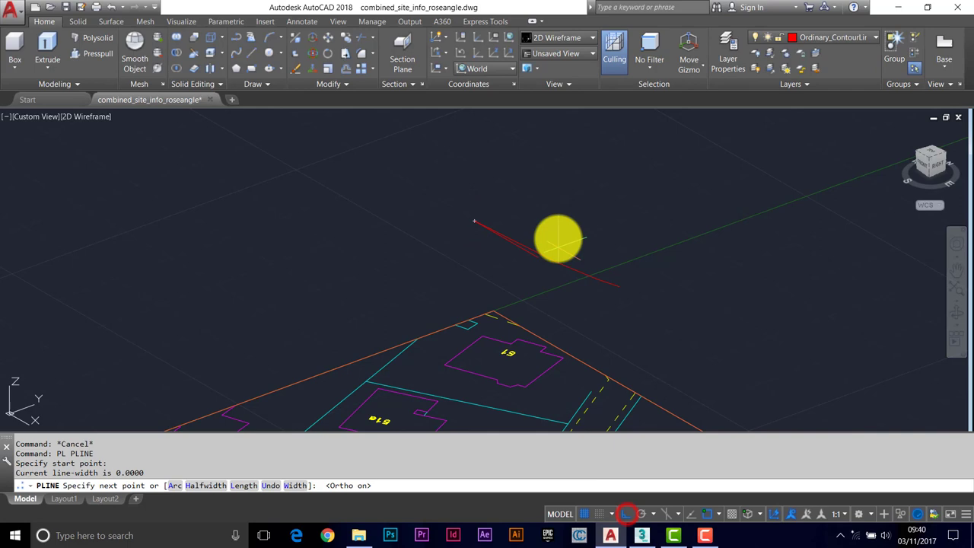
left_click(576, 189)
key("Return")
key("Return")
left_click(624, 285)
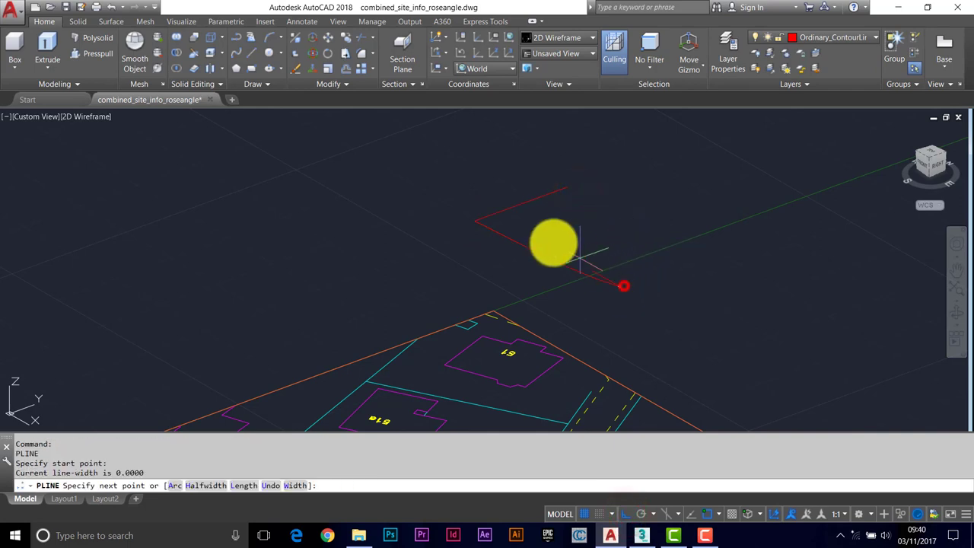
left_click(465, 173)
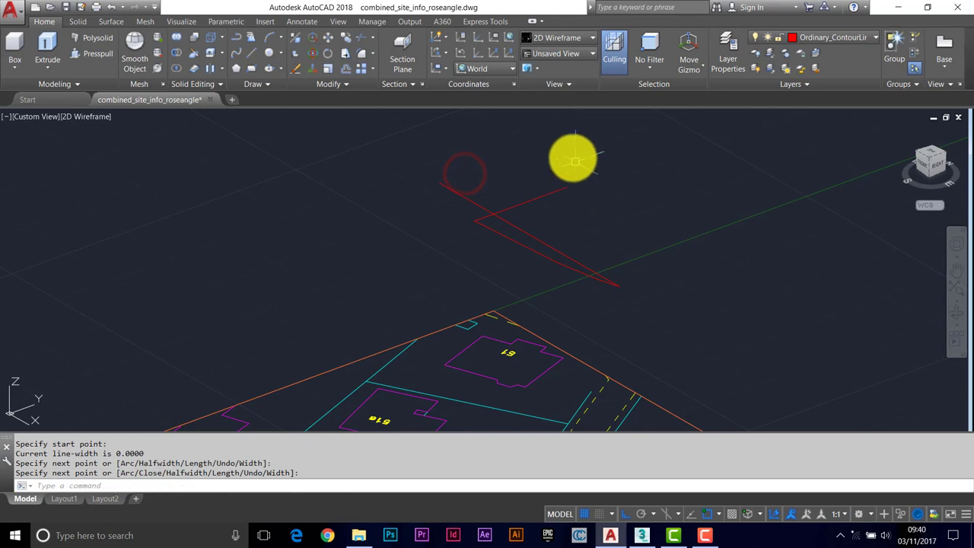
key("Return")
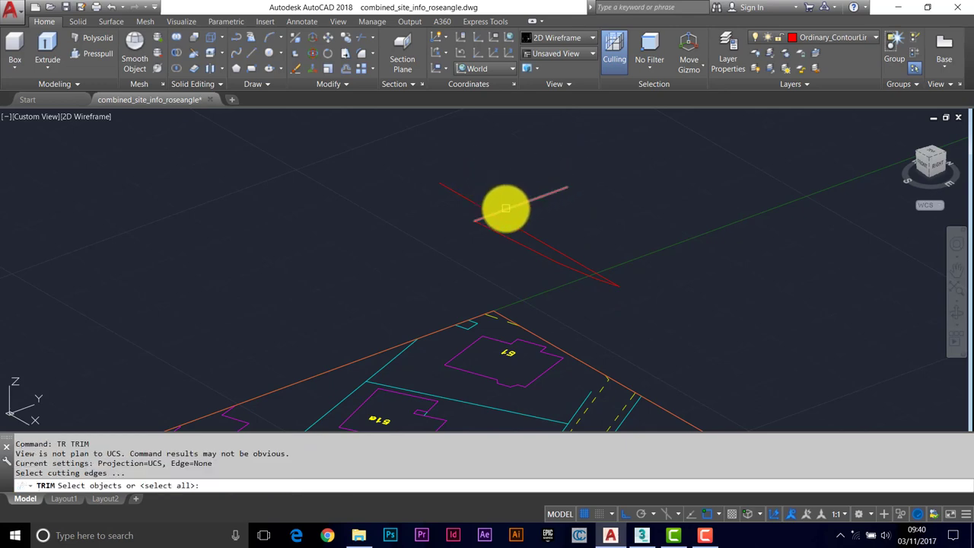
Trim the overlapping polyline end against two cutting edges
left_click(505, 208)
left_click(474, 203)
key("Return")
left_click(473, 198)
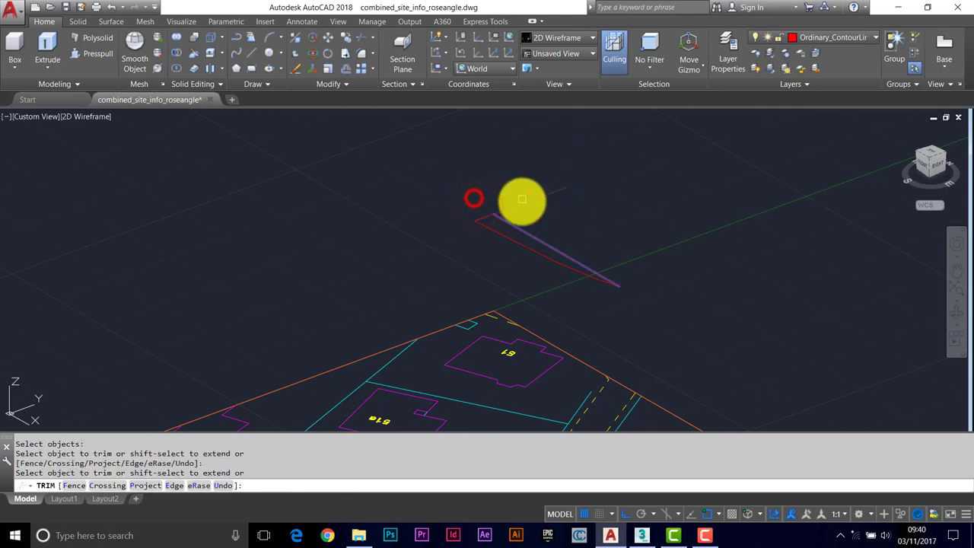
key("Escape")
key("Escape")
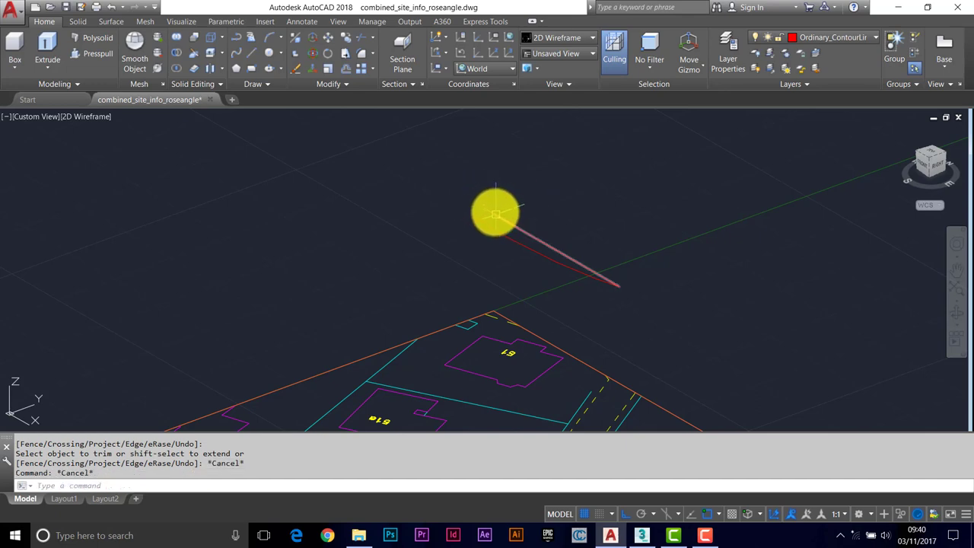
Draw a line starting near the plot's top corner
scroll(494, 212, "down", 4)
middle_click_drag(574, 239, 515, 172)
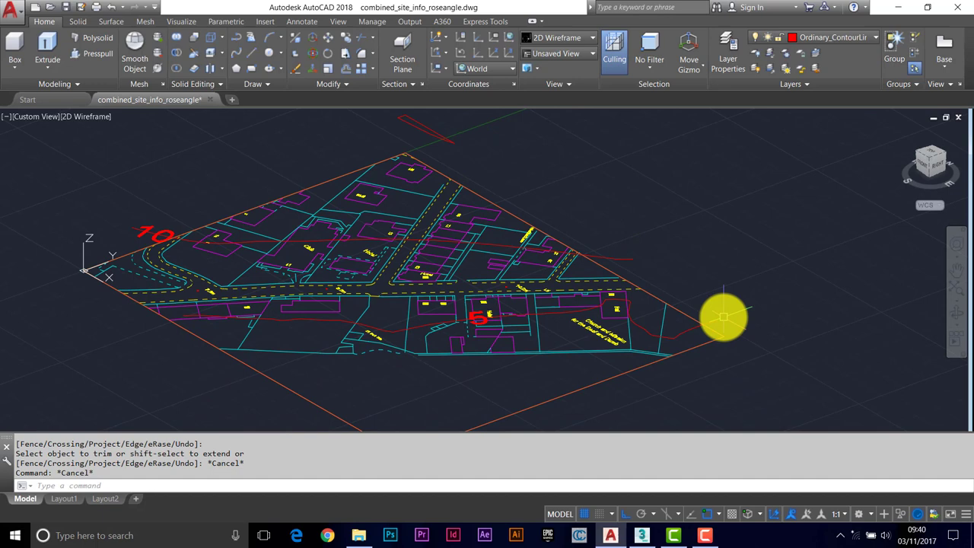
key("Escape")
key("Escape")
type("L")
key("Return")
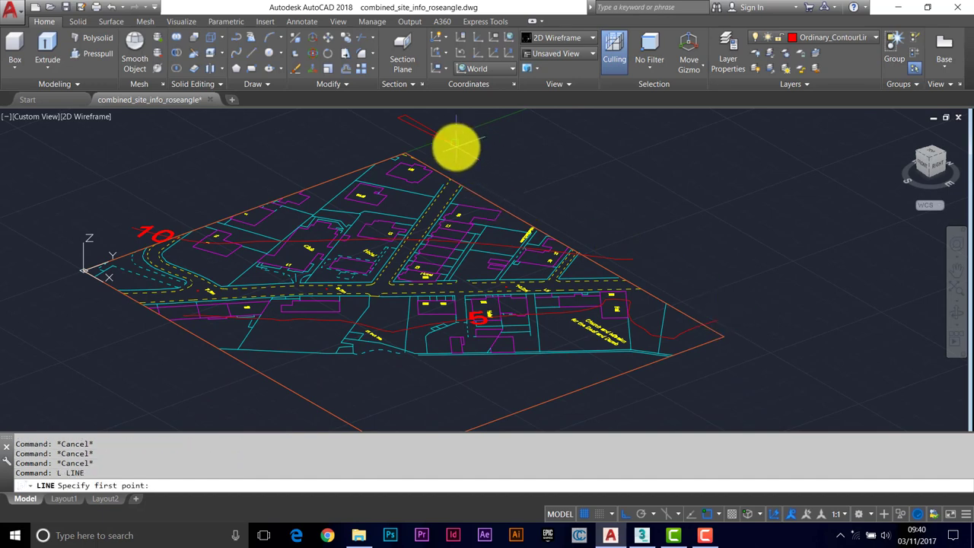
left_click(455, 148)
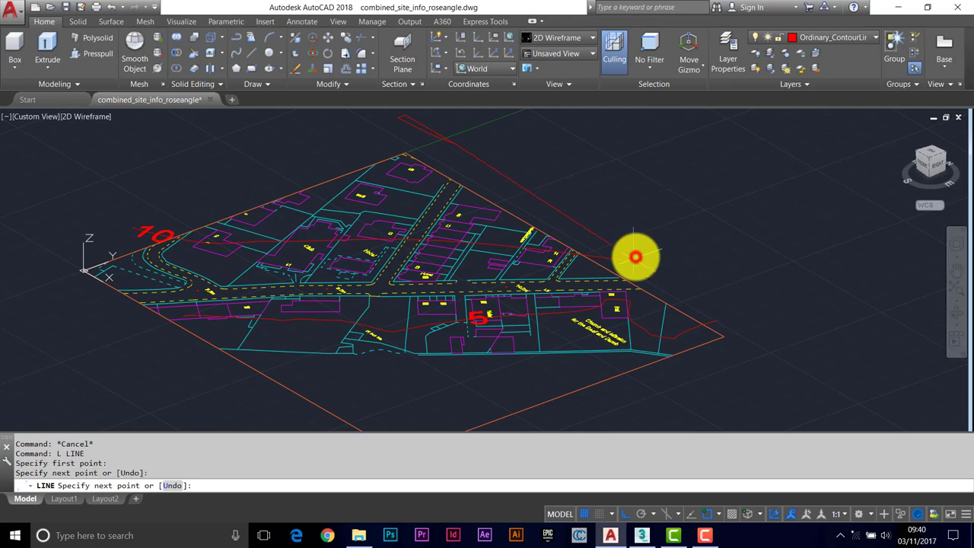
scroll(715, 320, "up", 2)
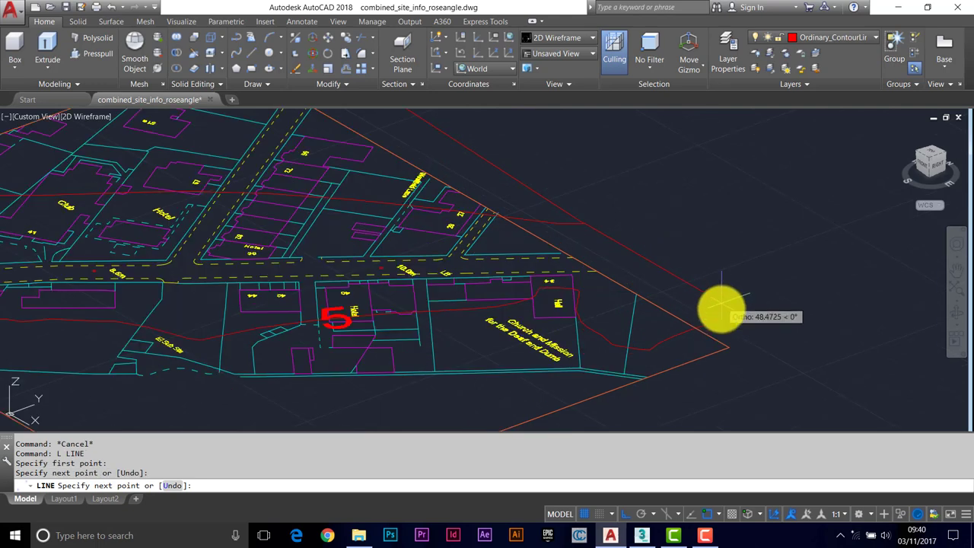
scroll(707, 274, "up", 5)
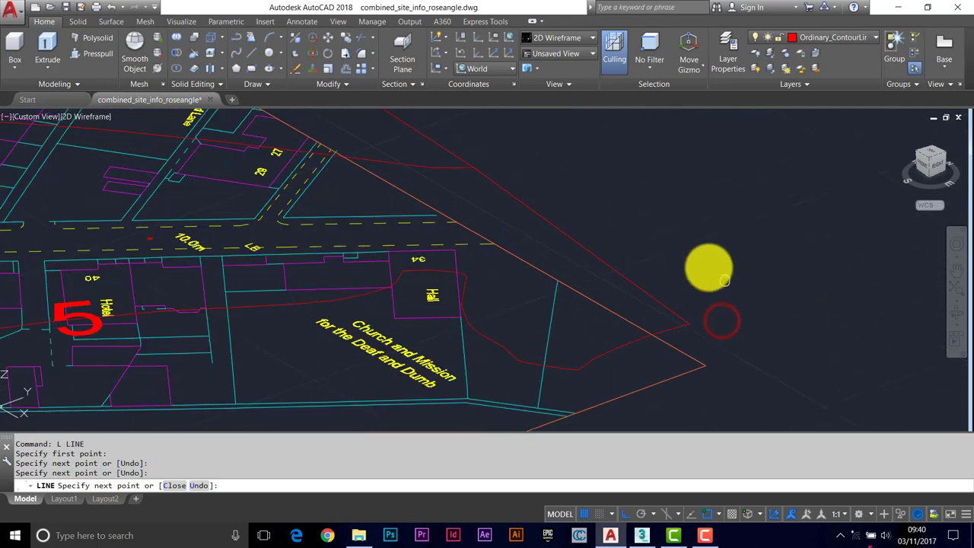
key("Return")
Extend the red outline with a polyline segment out to the orange face's edge
mouse_move(624, 225)
middle_mouse_down("shift")
mouse_move(559, 203)
mouse_move(639, 229)
middle_mouse_up("shift")
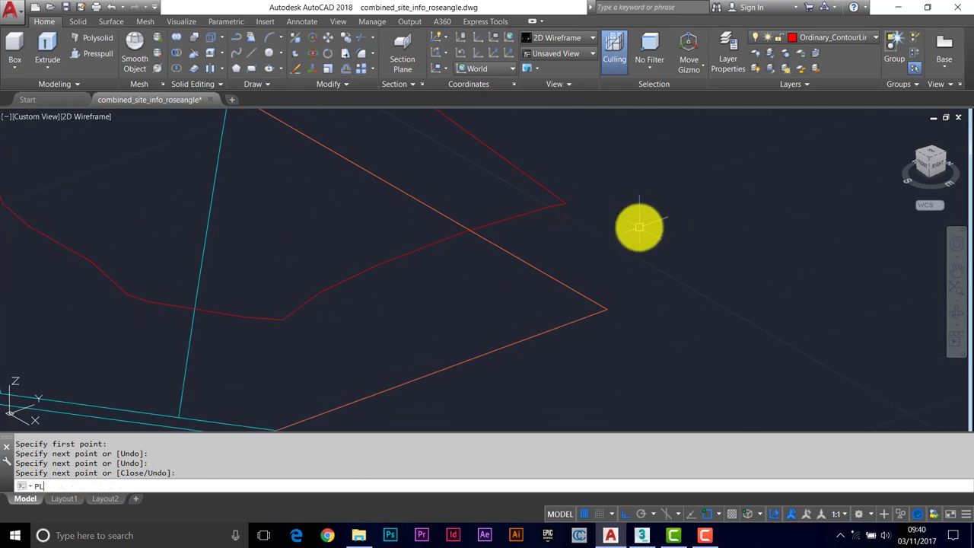
key("Return")
left_click(566, 204)
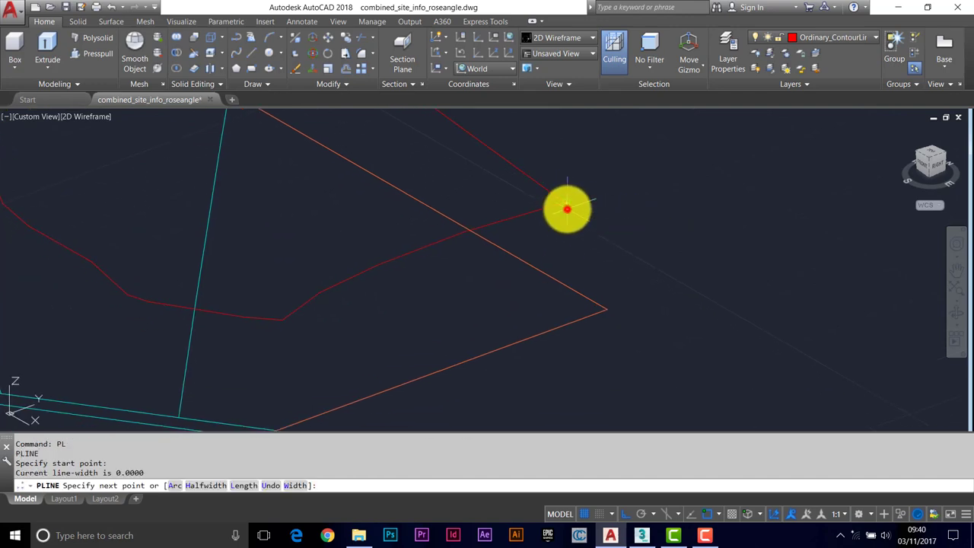
left_click(604, 307)
scroll(628, 294, "down", 5)
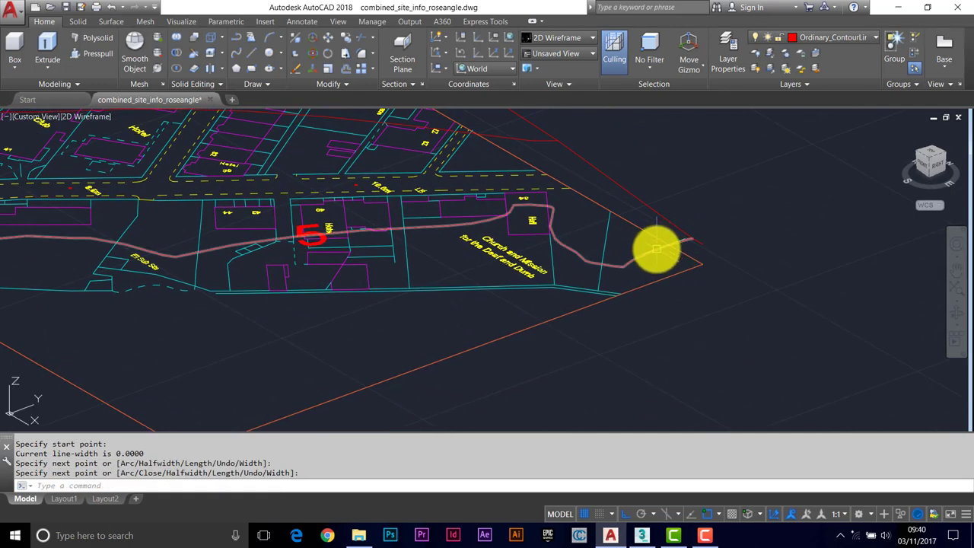
mouse_move(656, 249)
middle_mouse_down("shift")
mouse_move(420, 317)
mouse_move(312, 251)
mouse_move(216, 214)
mouse_move(600, 201)
mouse_move(393, 302)
mouse_move(639, 254)
mouse_move(683, 220)
middle_mouse_up("shift")
scroll(683, 220, "up", 2)
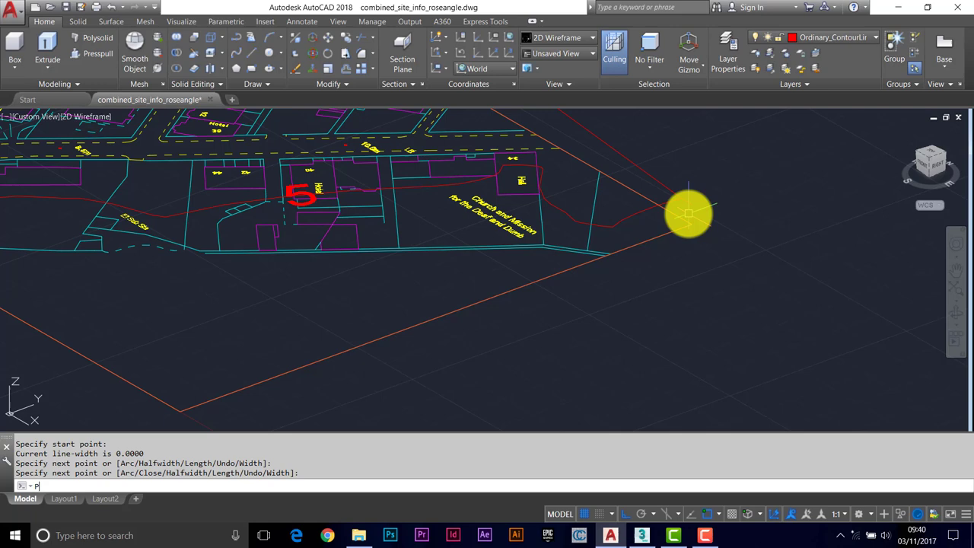
Draw two red polylines running alongside the orange face's lower edges
key("Return")
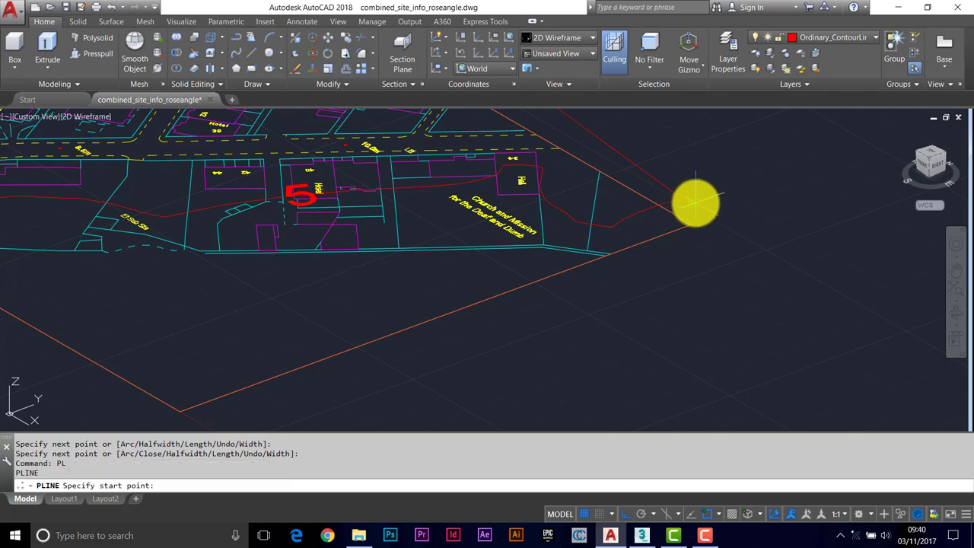
left_click(695, 204)
middle_click_drag(446, 287, 565, 221)
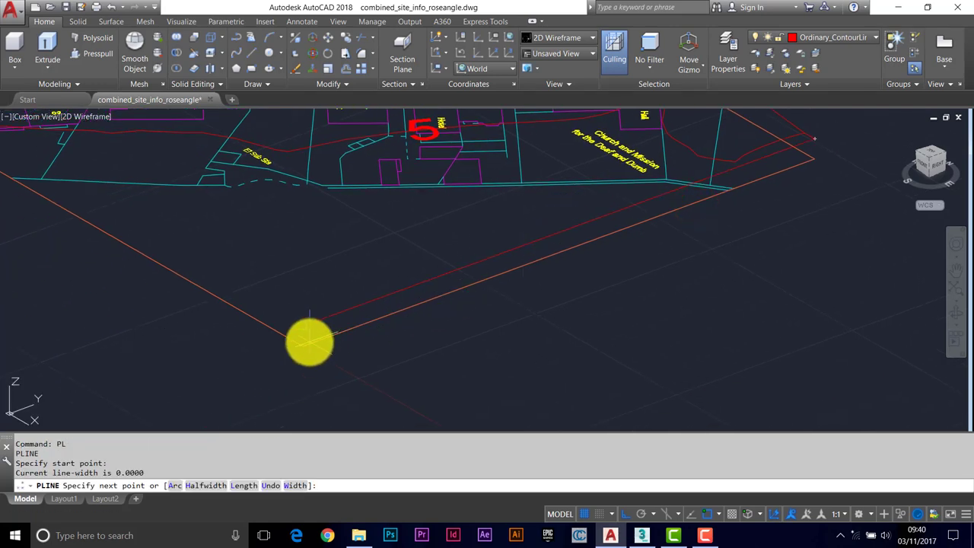
left_click(309, 342)
middle_click_drag(296, 264, 477, 322)
key("Return")
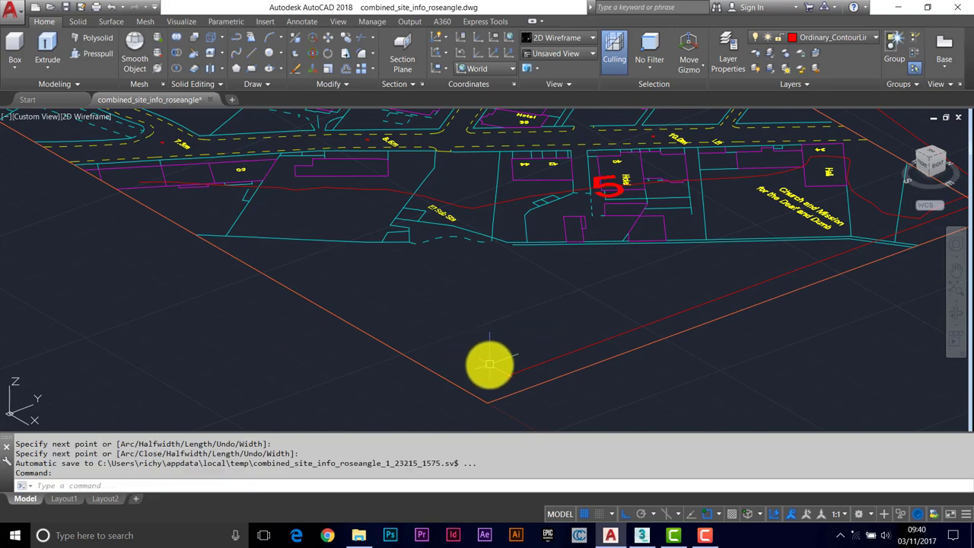
key("Return")
left_click(487, 381)
scroll(290, 263, "up", 2)
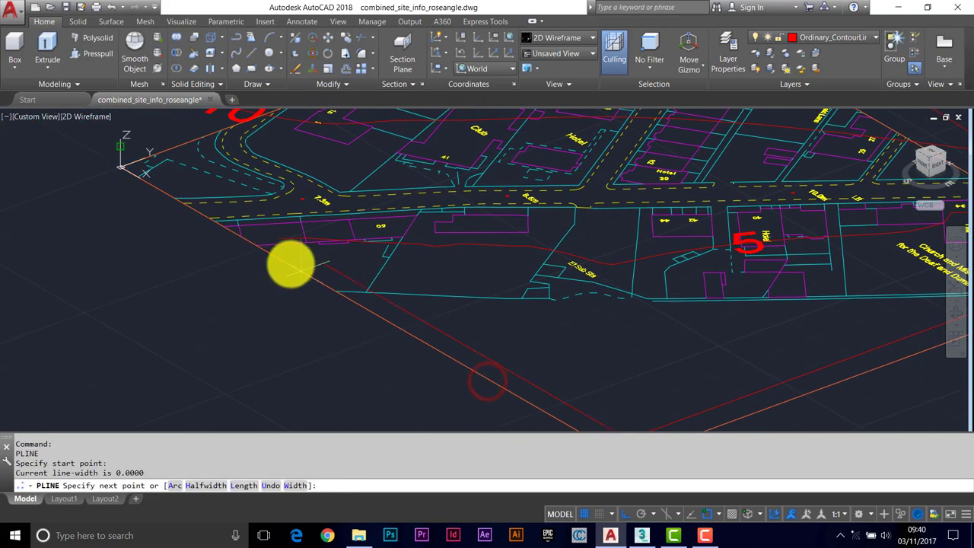
scroll(282, 232, "up", 2)
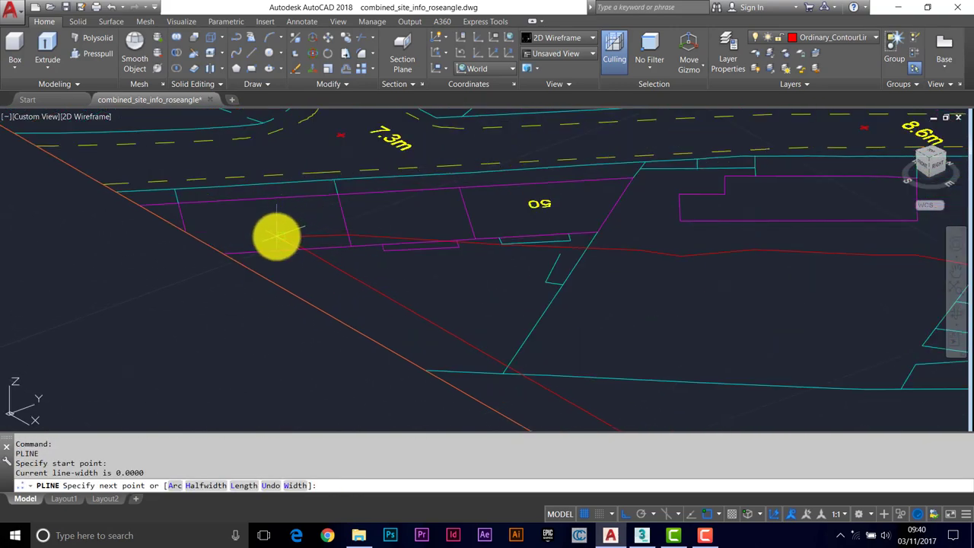
left_click(277, 237)
scroll(320, 244, "down", 3)
scroll(396, 198, "down", 2)
key("Return")
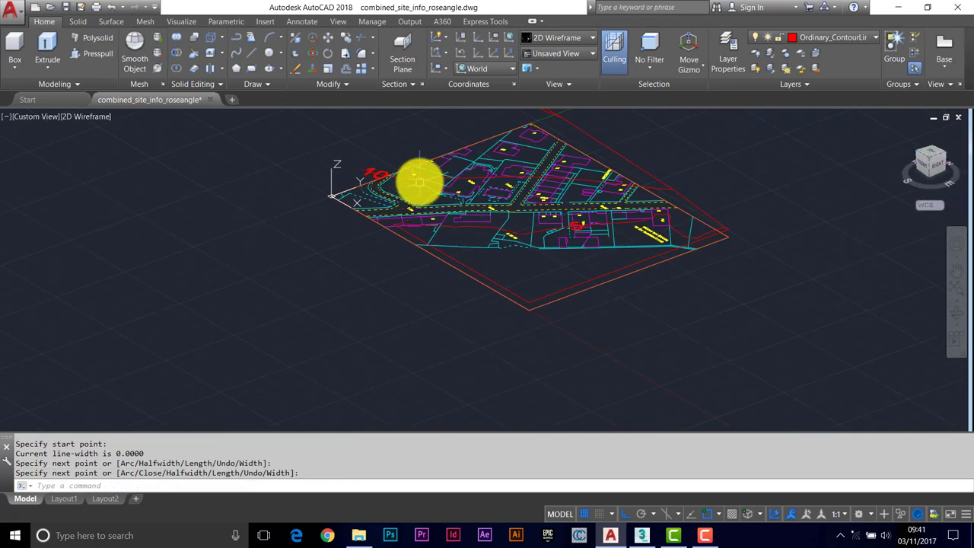
Begin a line at the outline's endpoint near the western corner
middle_click_drag(419, 181, 377, 232)
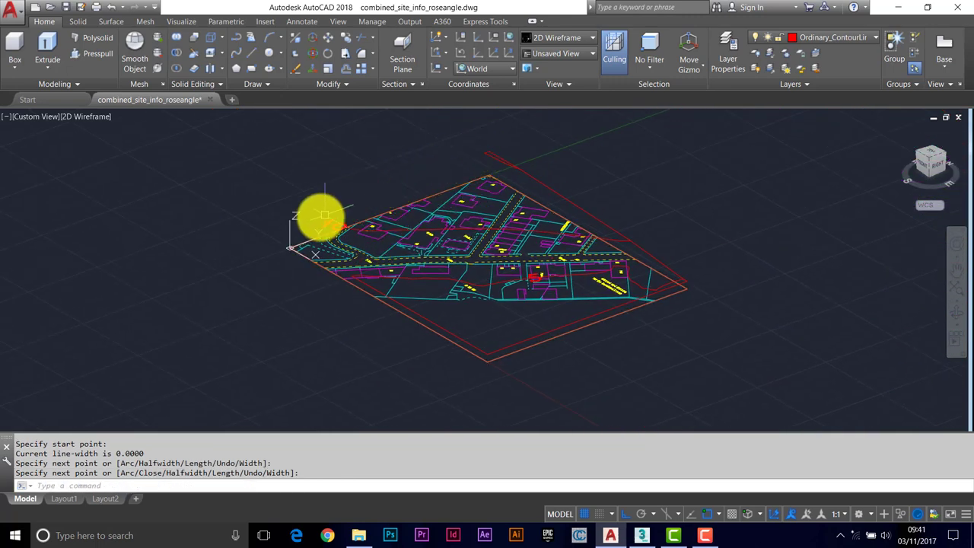
type("l")
key("Return")
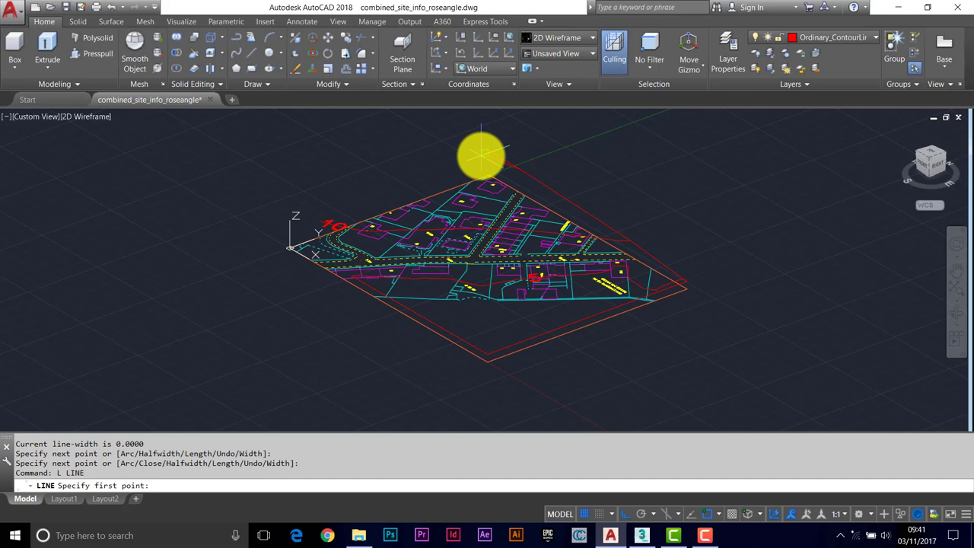
left_click(481, 155)
scroll(319, 226, "up", 3)
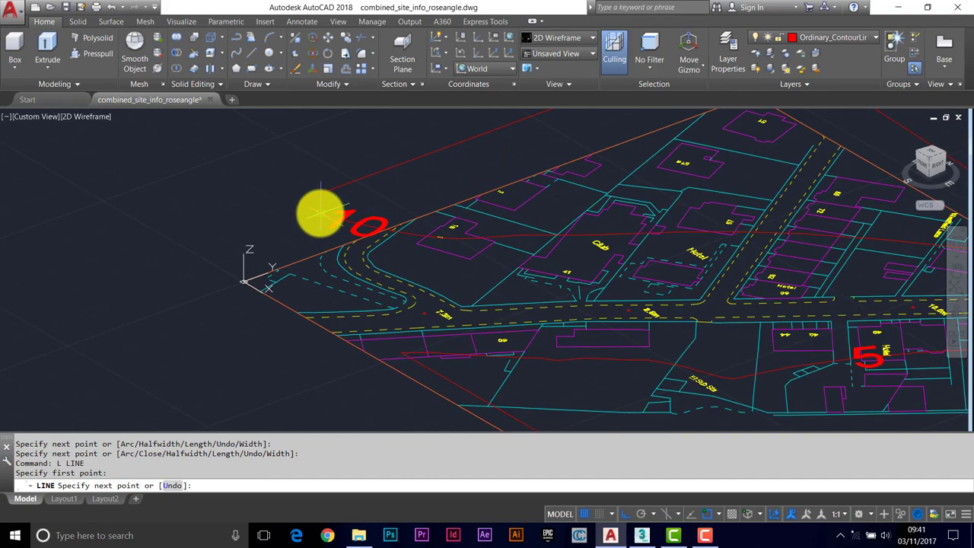
Orbit to a tilted angle and zoom in on the site's western corner by the red 10 label
middle_click_drag(333, 238, 457, 215, "shift")
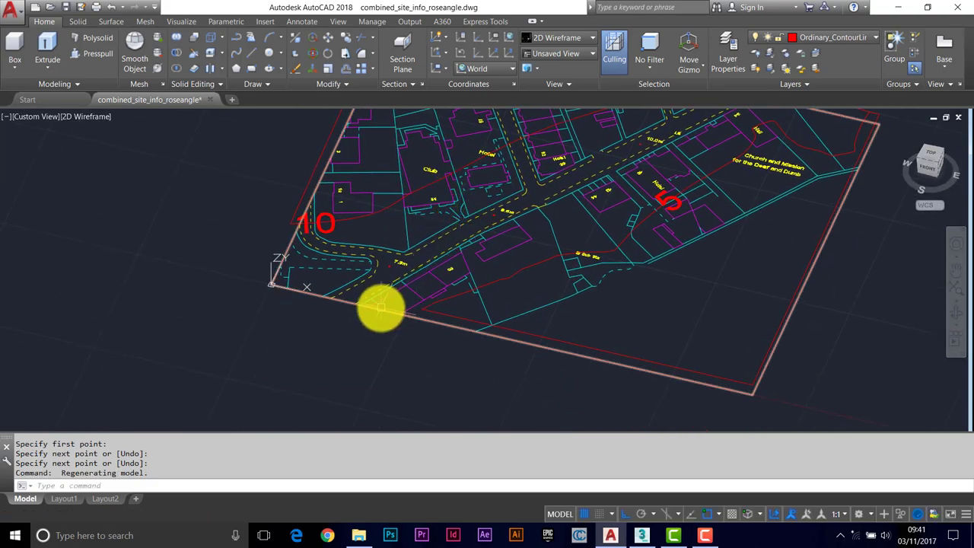
scroll(294, 276, "up", 5)
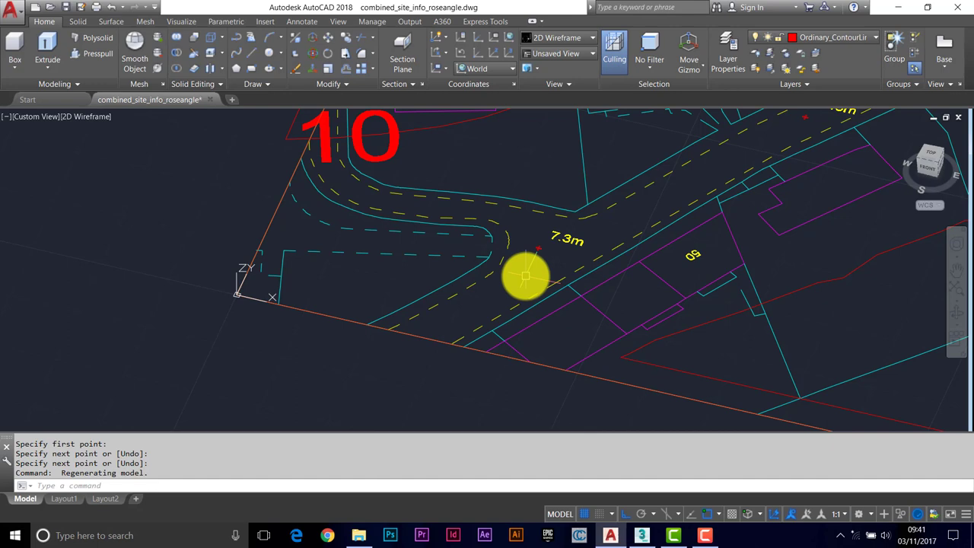
Draw a polyline along the site edge from the snapped endpoint
key("Return")
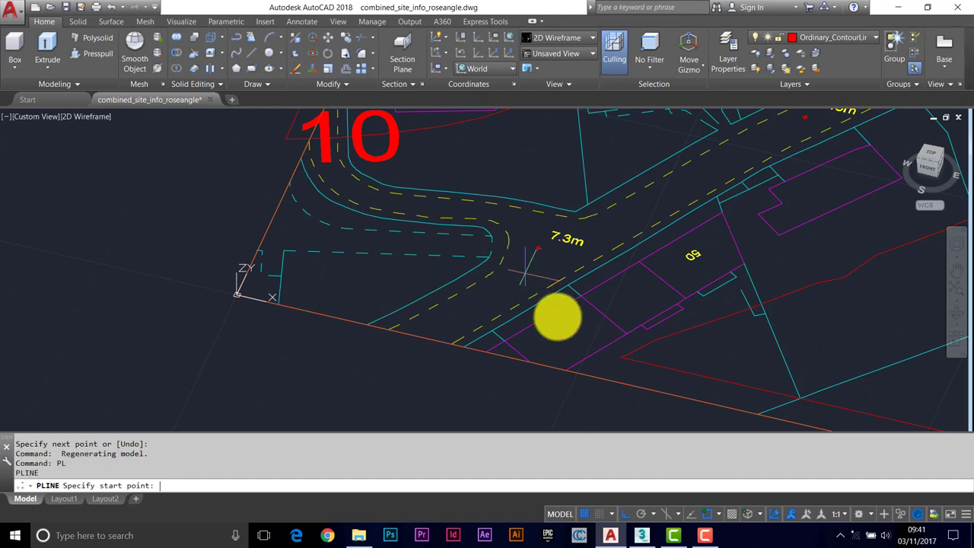
left_click(621, 358)
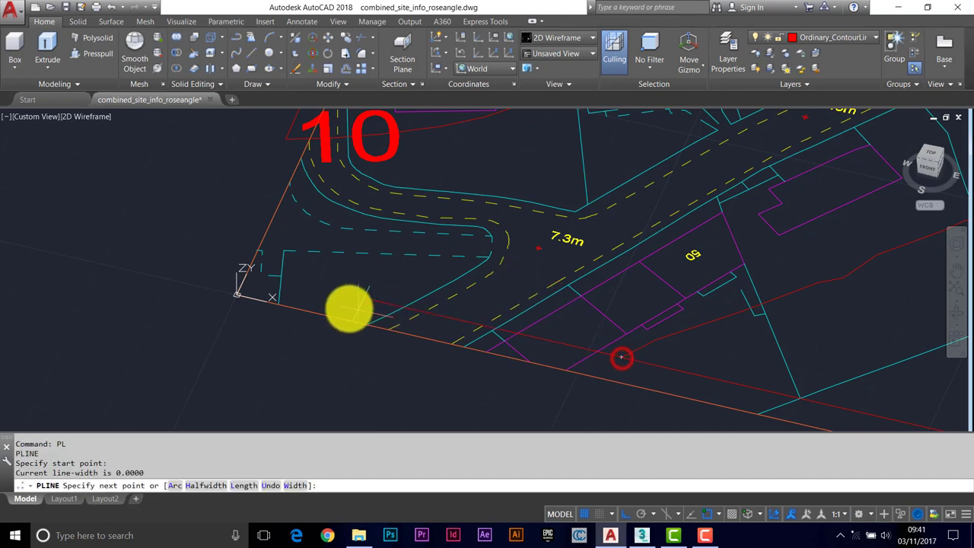
left_click(236, 292)
middle_click_drag(256, 271, 409, 347, "shift")
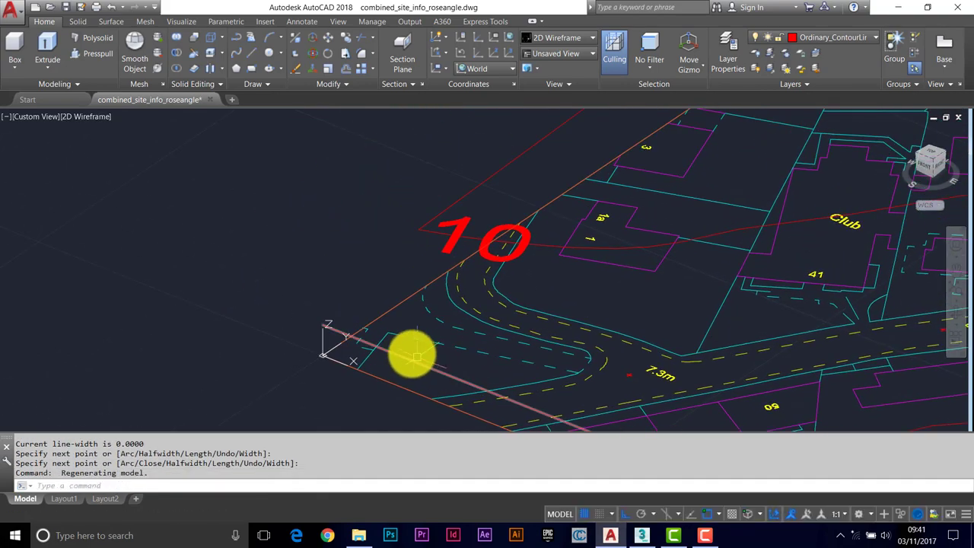
scroll(383, 337, "up", 4)
scroll(383, 348, "down", 2)
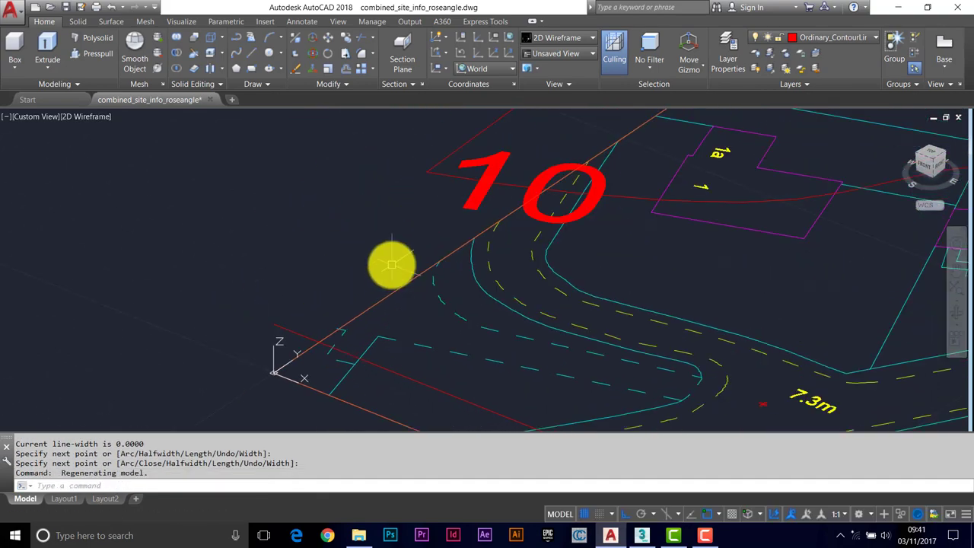
Draw a second polyline from just left of the 10 label to the corner
type("pl")
key("Return")
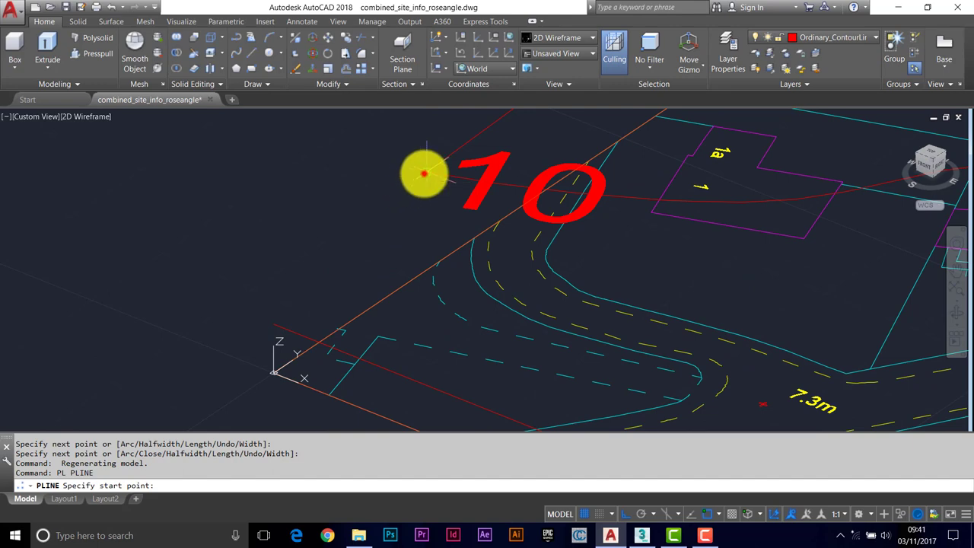
left_click(424, 174)
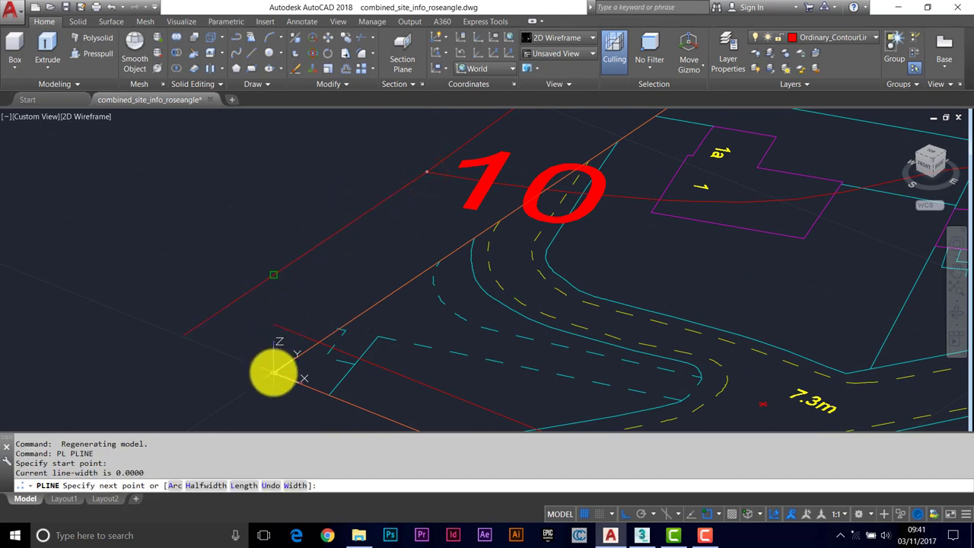
left_click(272, 329)
key("Return")
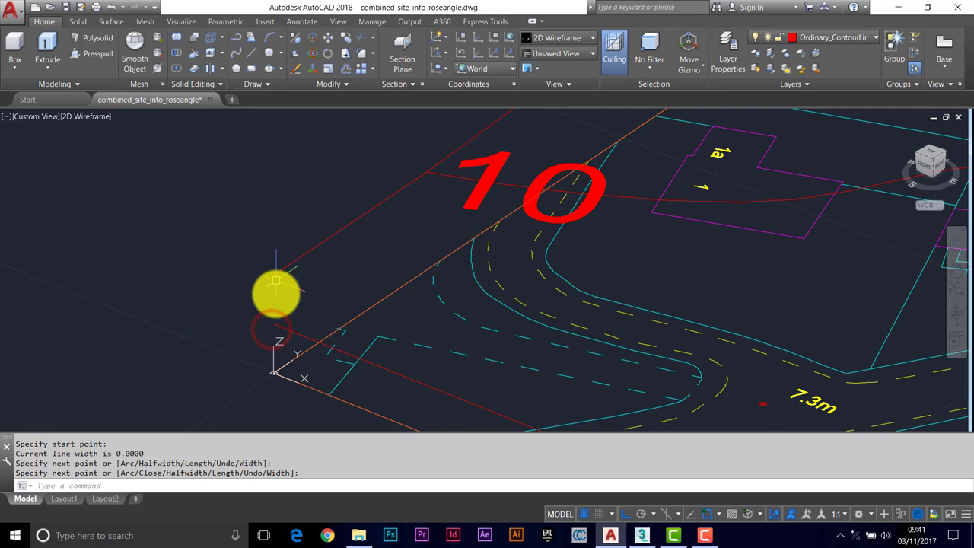
scroll(275, 283, "down", 2)
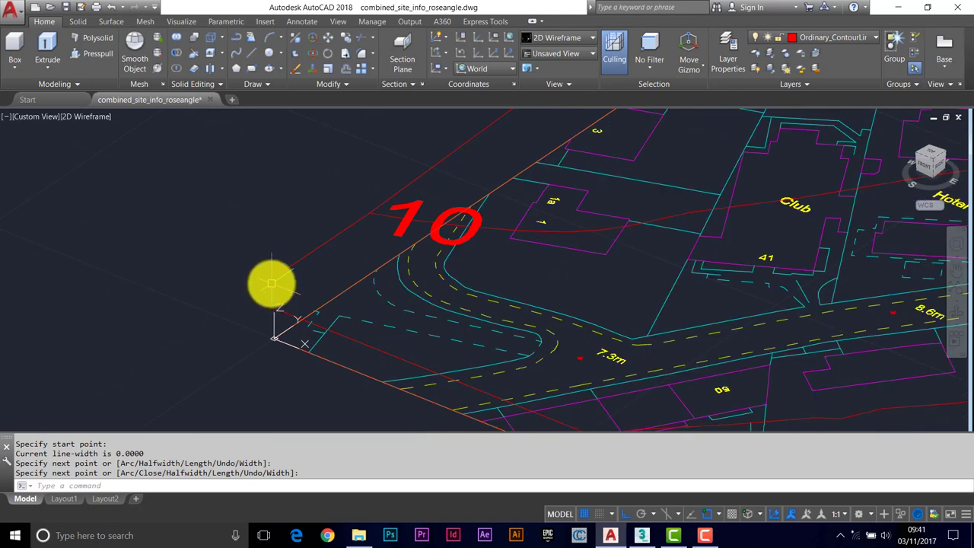
Join the outline edges with a short straight line at the western corner
type("l")
key("Return")
left_click(271, 283)
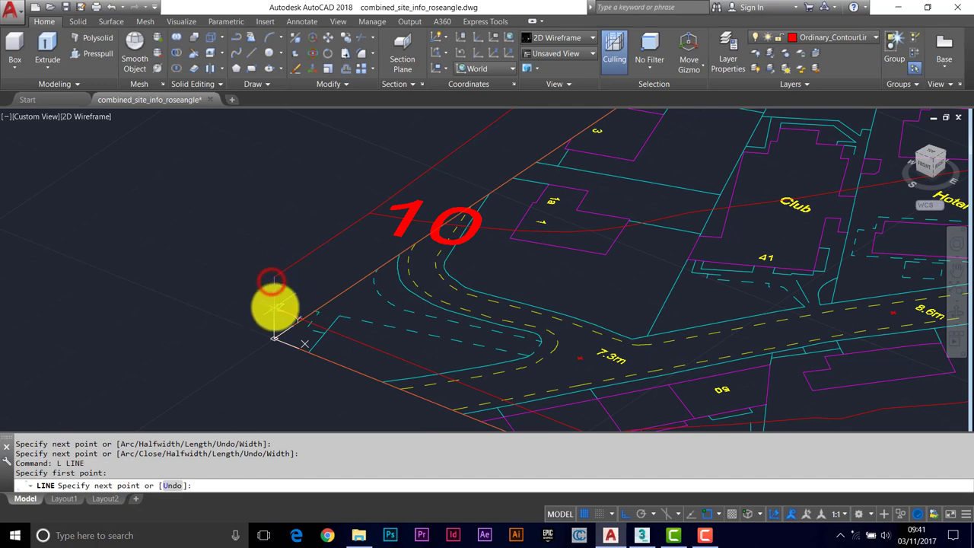
left_click(274, 307)
key("Return")
scroll(276, 269, "up", 2)
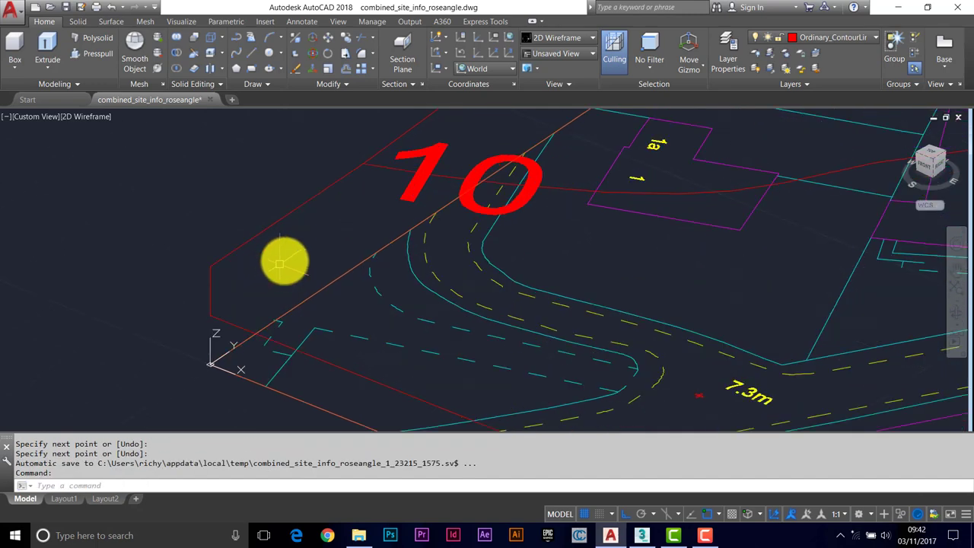
scroll(333, 257, "down", 3)
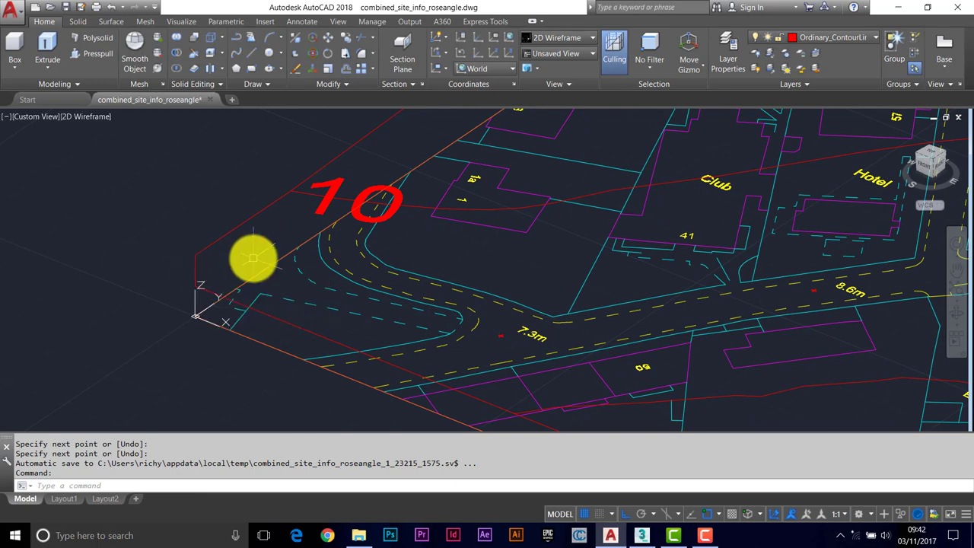
Check the object snap modes and try a line from the outline's western corner, then cancel it
left_click(717, 515)
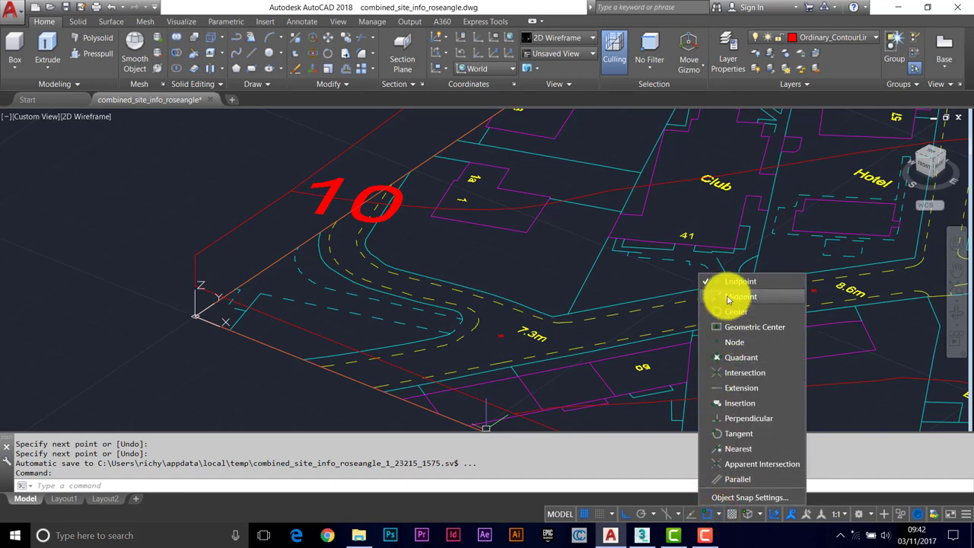
left_click(197, 204)
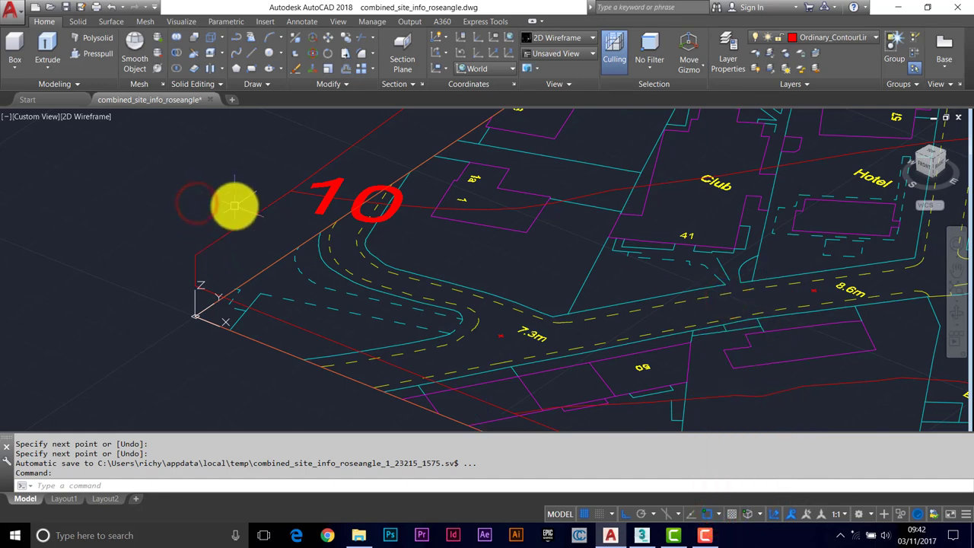
type("l")
key("Return")
left_click(287, 191)
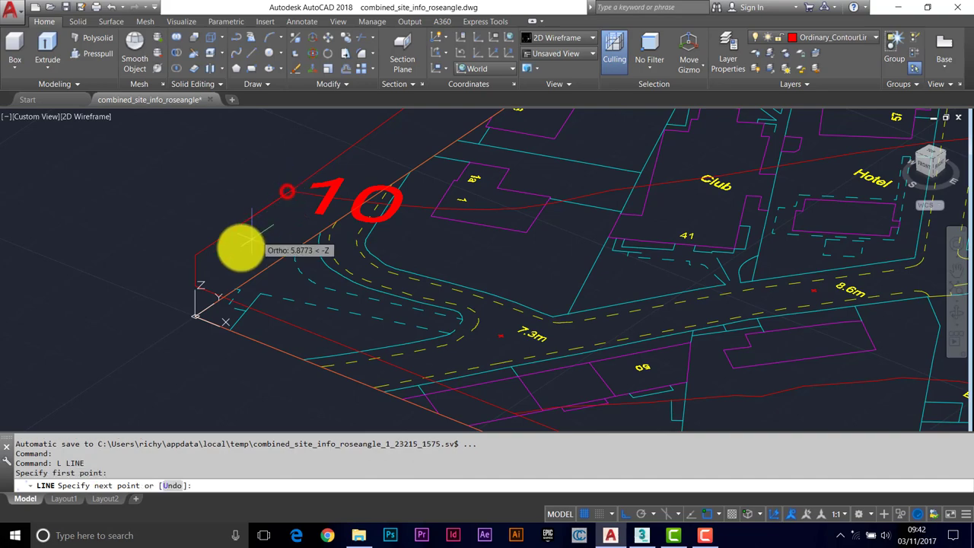
left_click(196, 267)
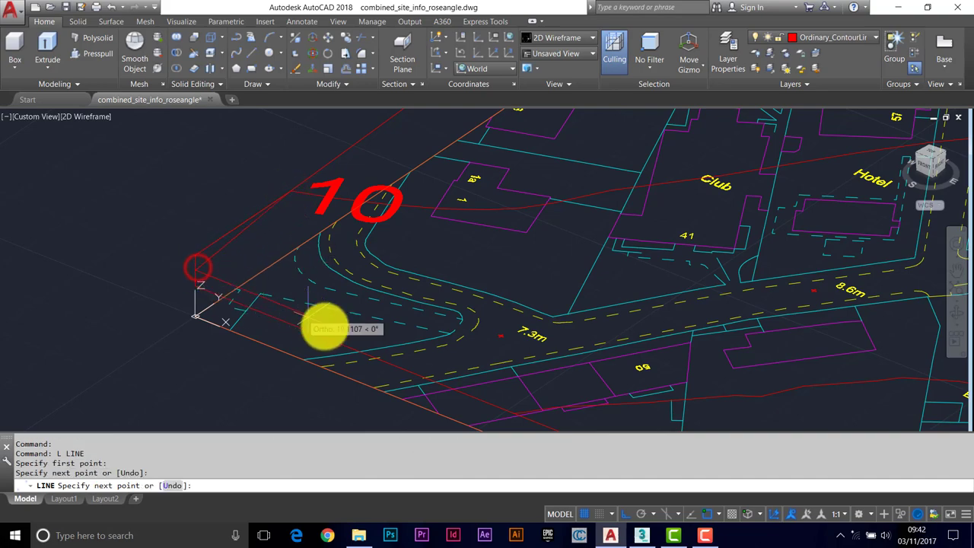
middle_click_drag(470, 383, 275, 259)
scroll(289, 268, "up", 5)
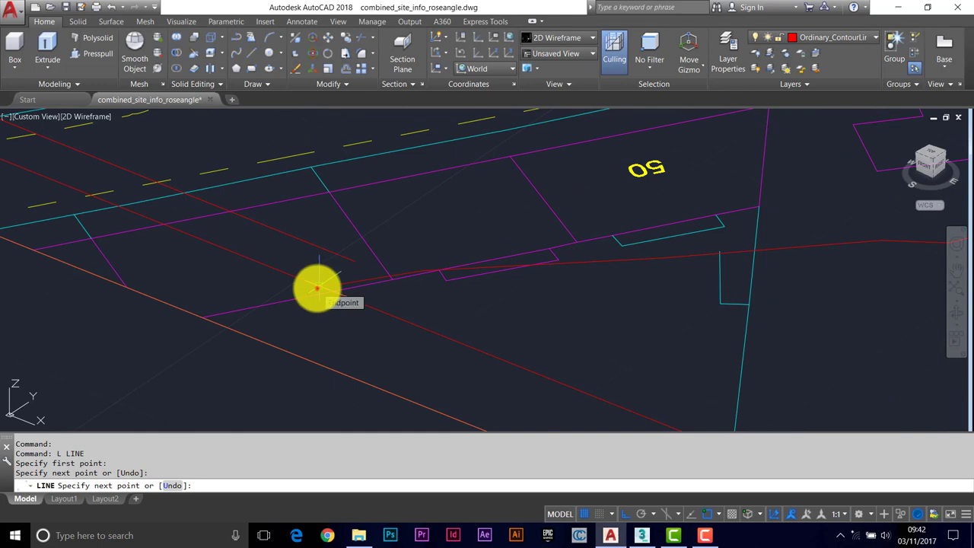
left_click(318, 288)
scroll(255, 319, "down", 4)
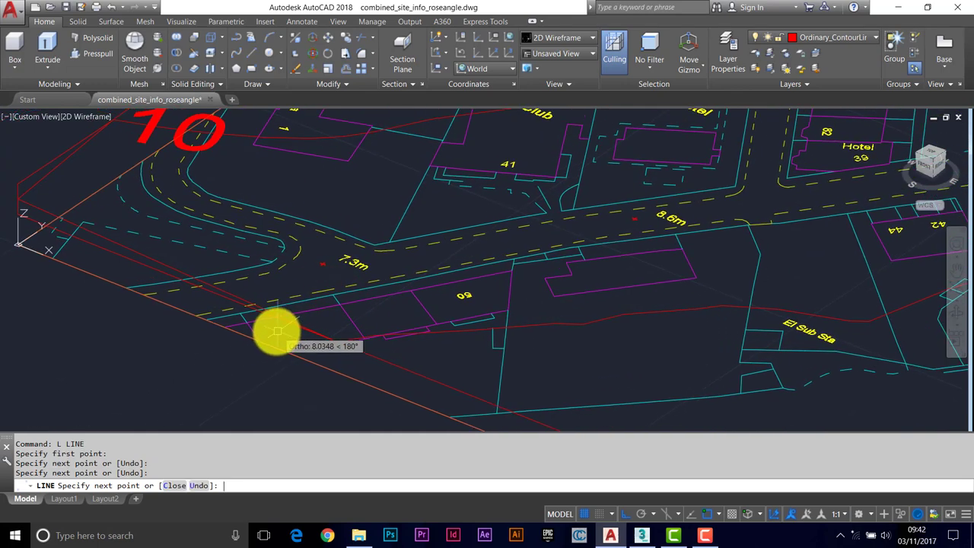
key("Escape")
key("Escape")
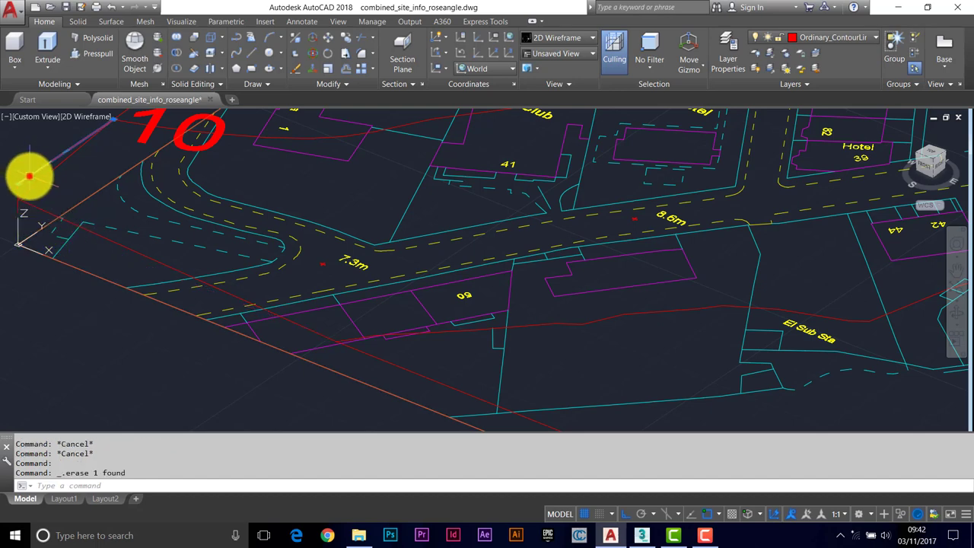
Delete the stray object and orbit to inspect the whole site plan
key("Delete")
scroll(152, 251, "down", 5)
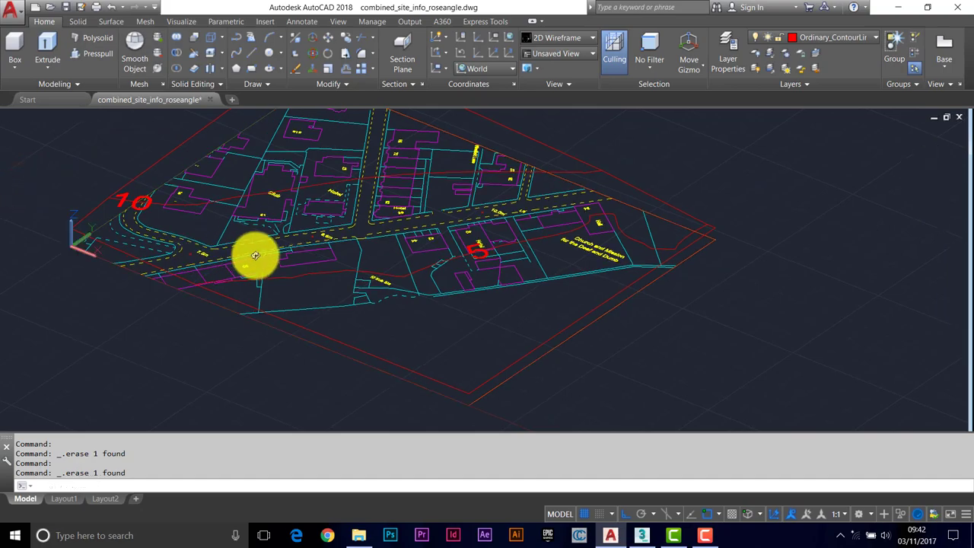
mouse_move(255, 255)
middle_mouse_down("shift")
mouse_move(285, 241)
mouse_move(311, 209)
mouse_move(352, 208)
mouse_move(345, 222)
mouse_move(250, 235)
mouse_move(250, 250)
middle_mouse_up("shift")
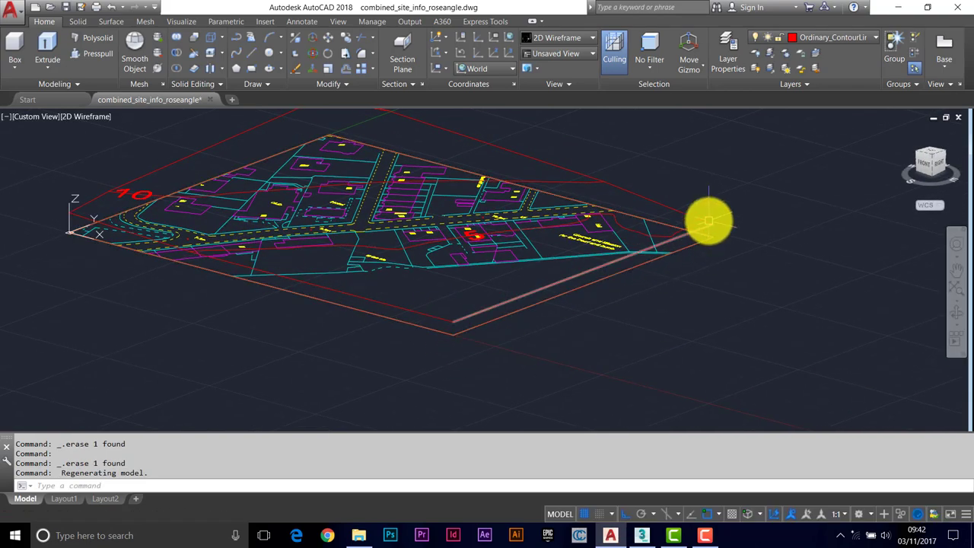
middle_click_drag(517, 297, 445, 272, "shift")
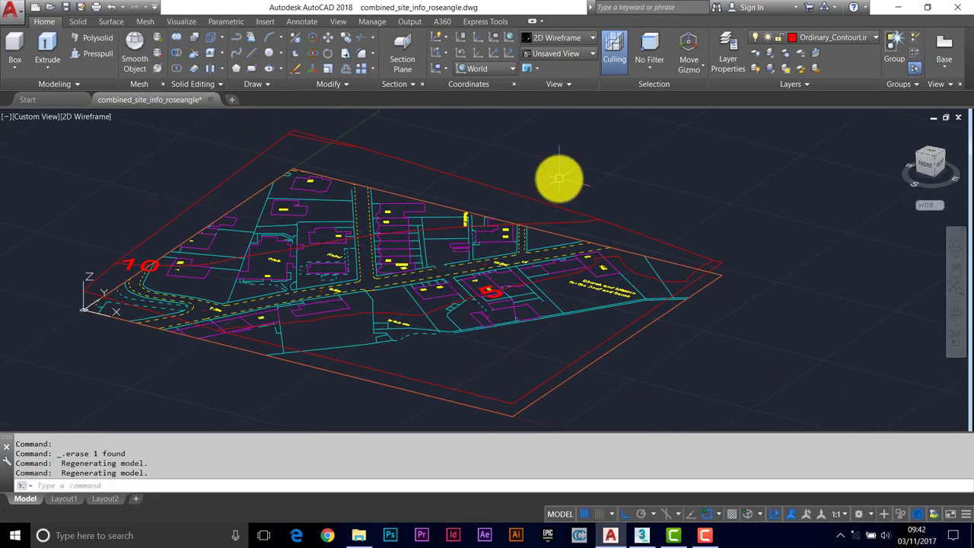
Create layer 3D_MODEL_SIDES with index colour 221 pink and make it current
left_click(727, 45)
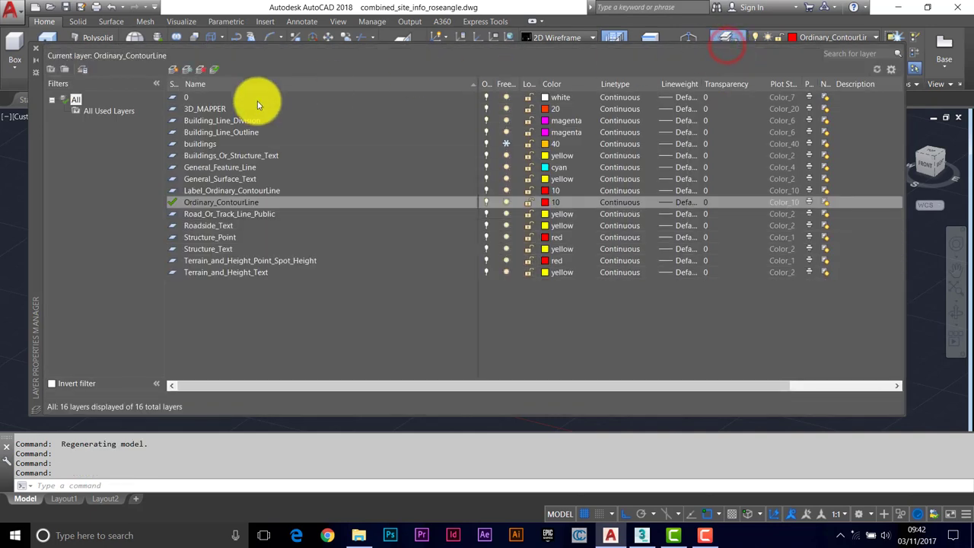
left_click(171, 69)
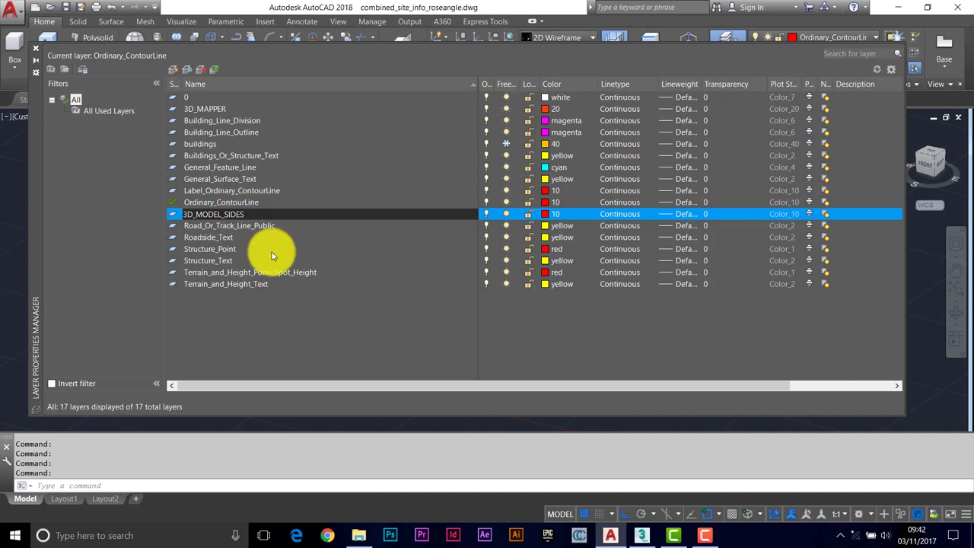
left_click(546, 214)
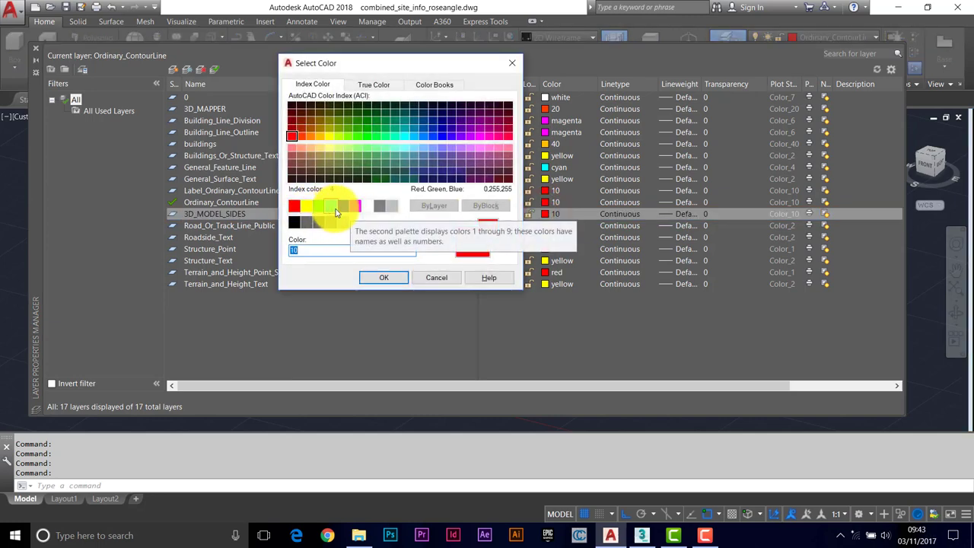
left_click(487, 149)
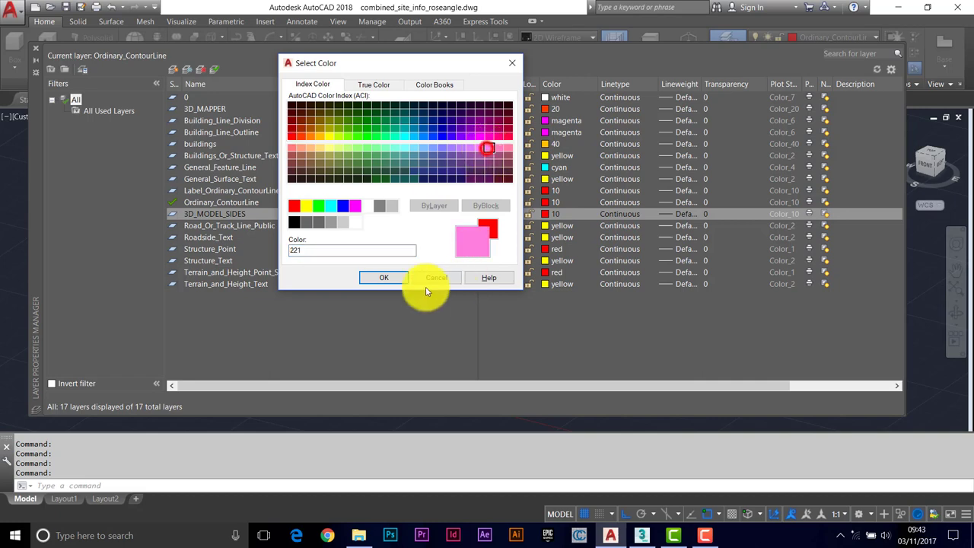
left_click(386, 278)
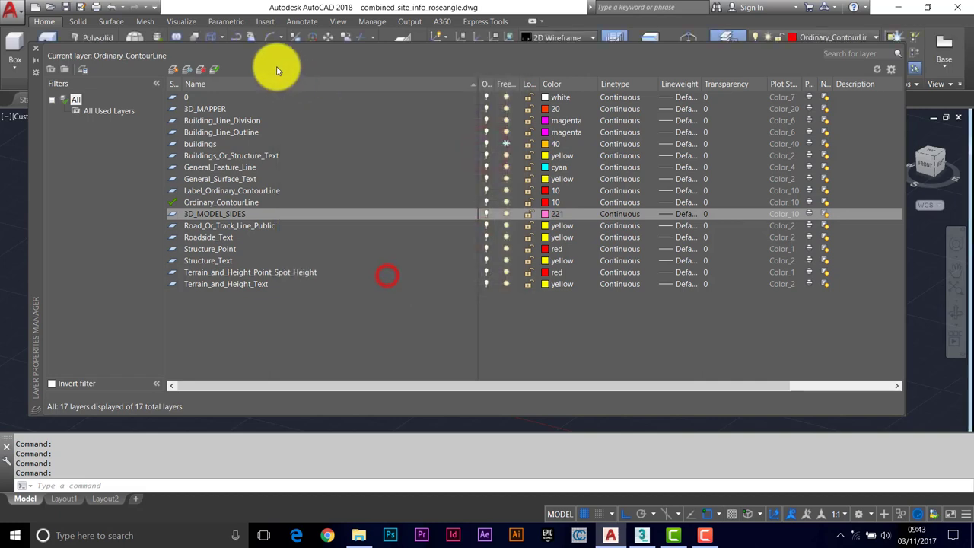
left_click(212, 70)
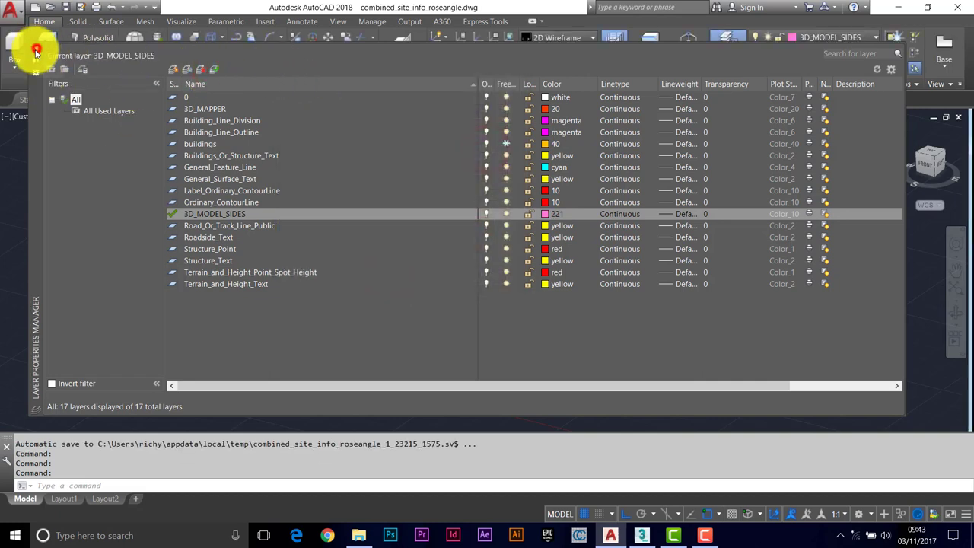
left_click(36, 51)
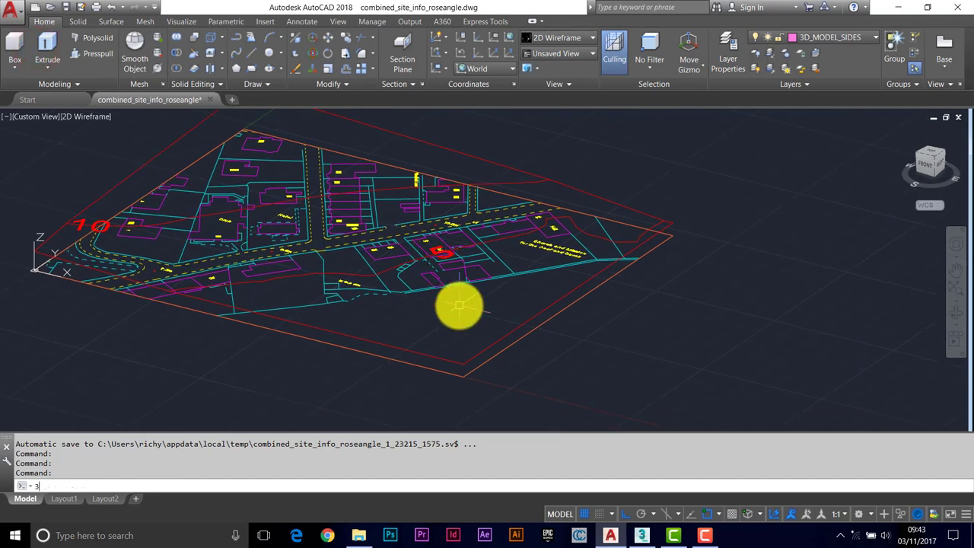
Draw the first vertical 3D side face and grip-stretch its misplaced corner onto the slab corner
type("f")
key("Return")
left_click(459, 370)
left_click(458, 364)
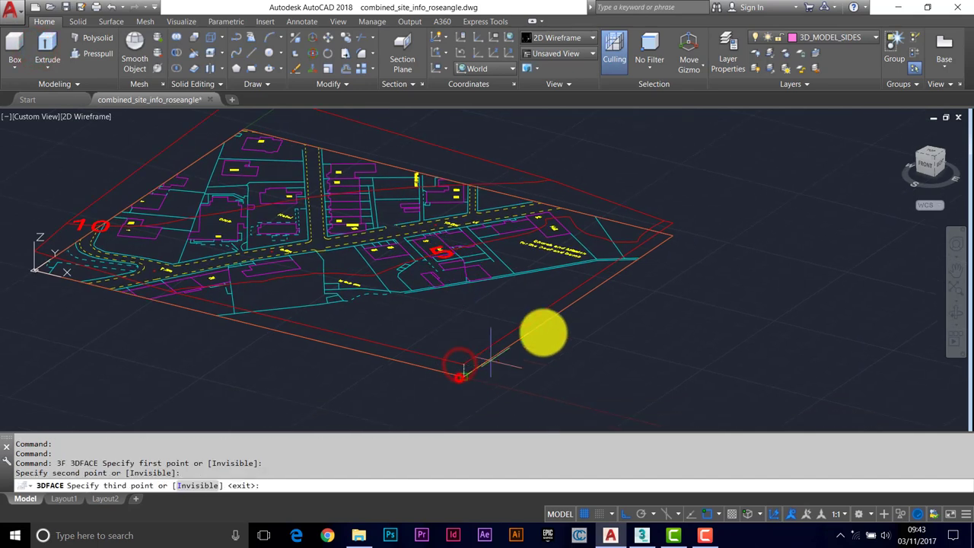
left_click(667, 239)
left_click(667, 242)
scroll(662, 222, "up", 5)
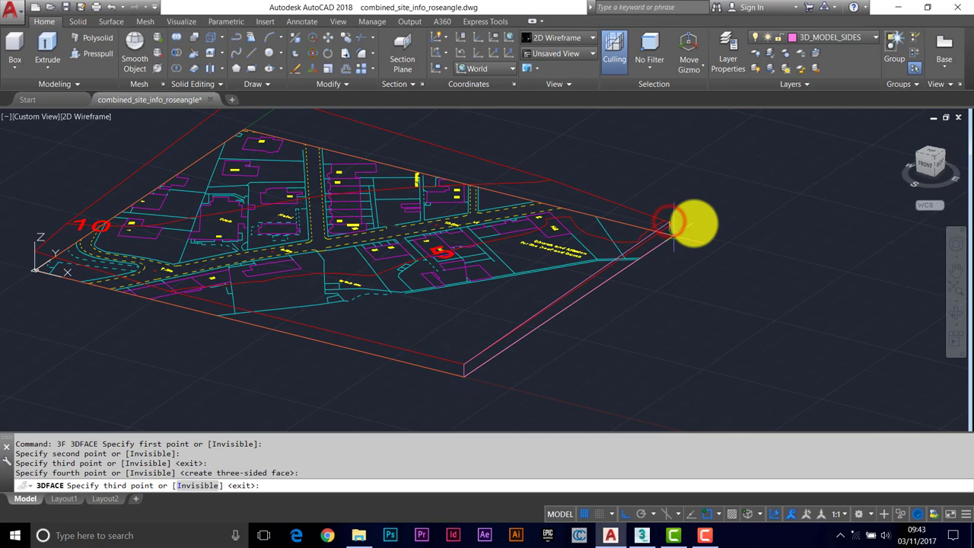
key("Escape")
key("Escape")
left_click(605, 220)
left_click(605, 202)
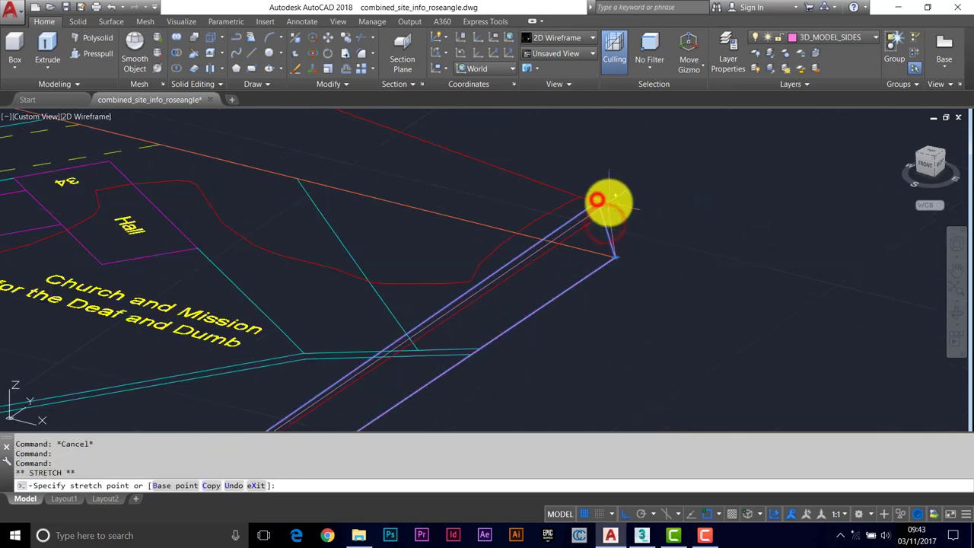
left_click(611, 203)
key("Escape")
key("Escape")
Turn on Midpoint object snapping and orbit to see the whole site slab
left_click(723, 516)
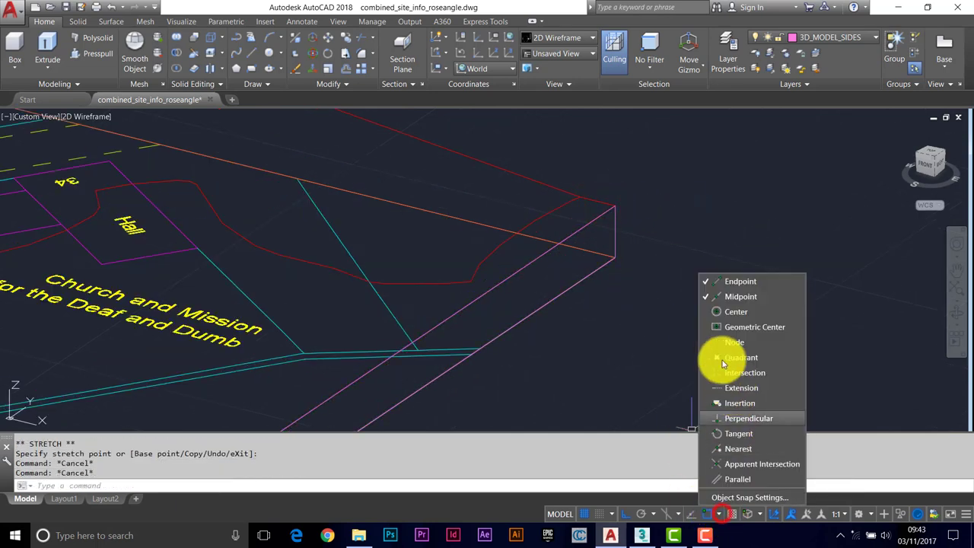
left_click(704, 298)
left_click(572, 332)
scroll(563, 339, "down", 3)
scroll(556, 348, "down", 6)
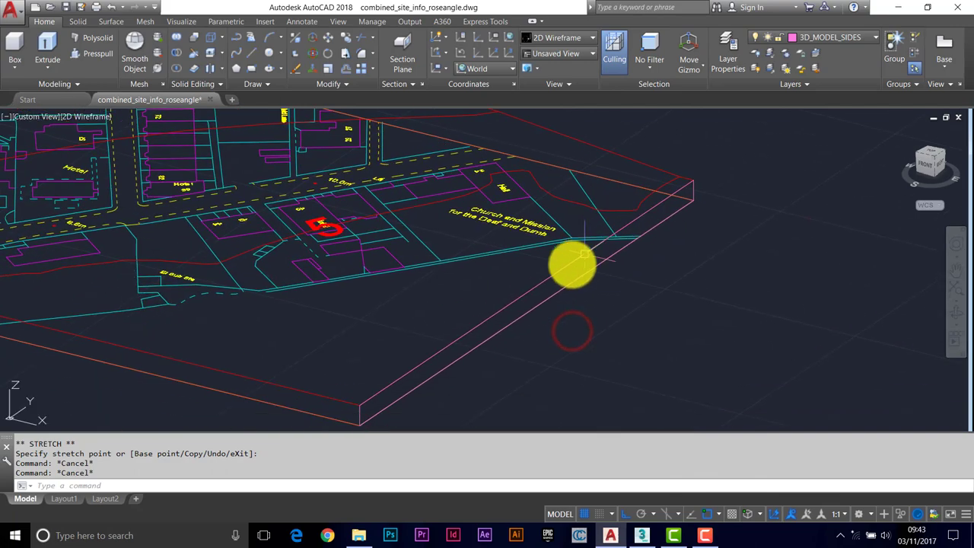
middle_click_drag(571, 263, 415, 293, "shift")
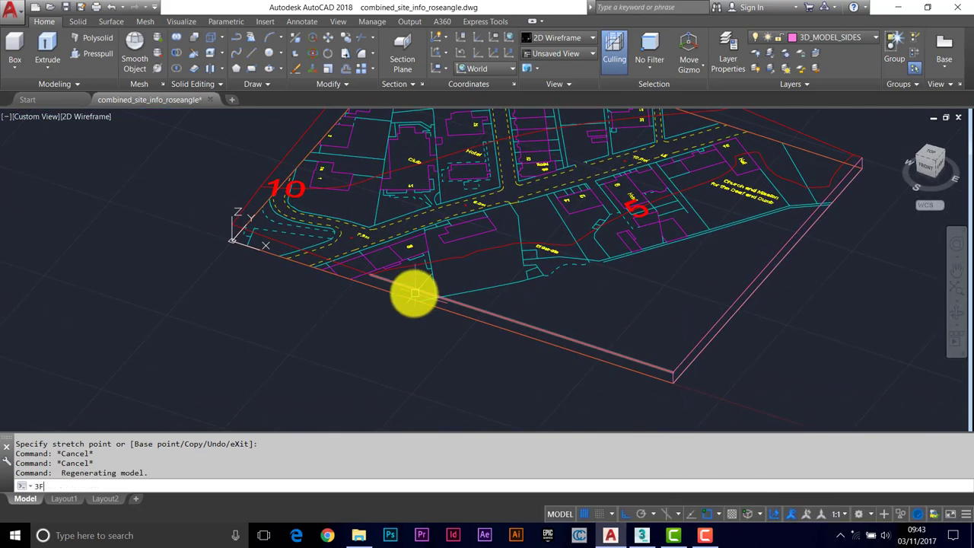
Draw the front side face from the slab corner to the lower slab corner
key("Return")
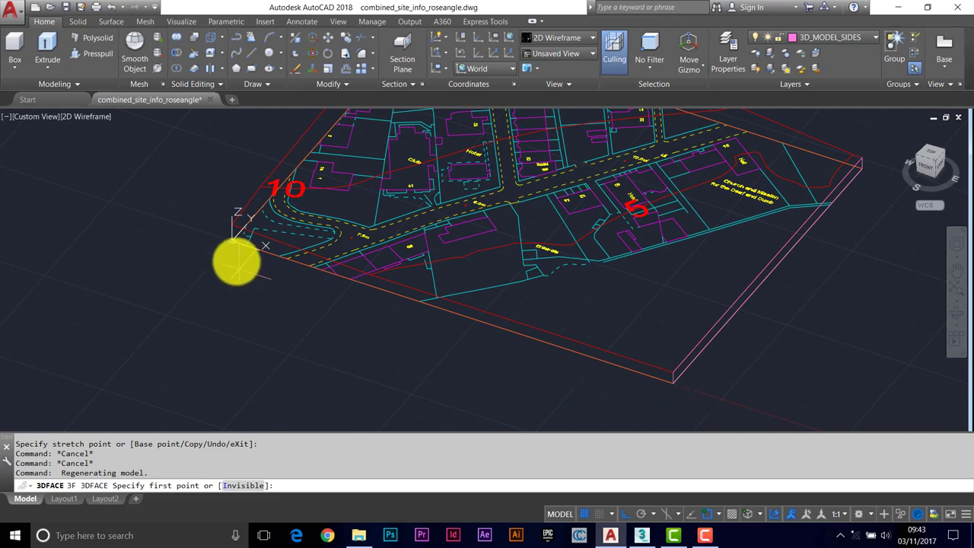
left_click(232, 240)
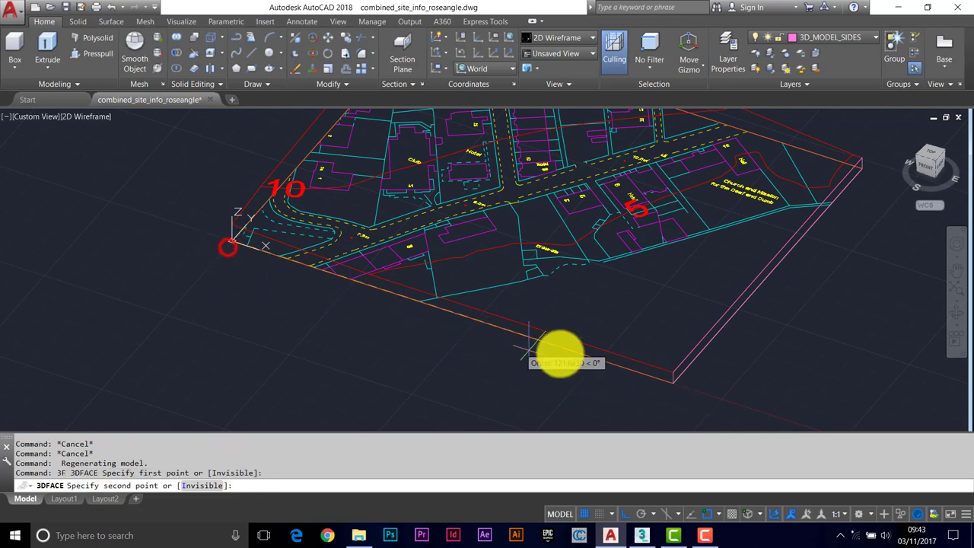
left_click(672, 386)
left_click(672, 373)
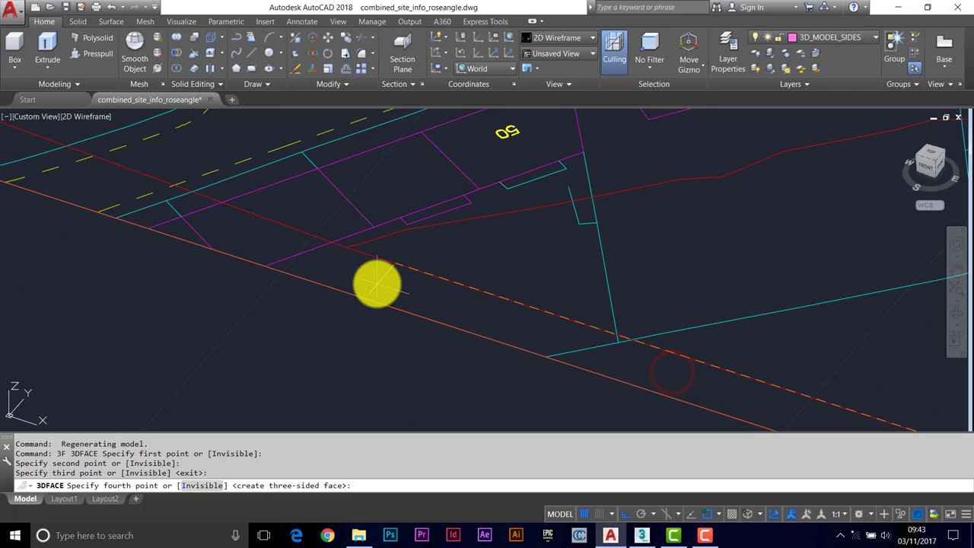
left_click(341, 258)
scroll(333, 297, "down", 5)
scroll(191, 239, "up", 3)
Add the four-cornered left side face of the slab
key("Return")
key("Return")
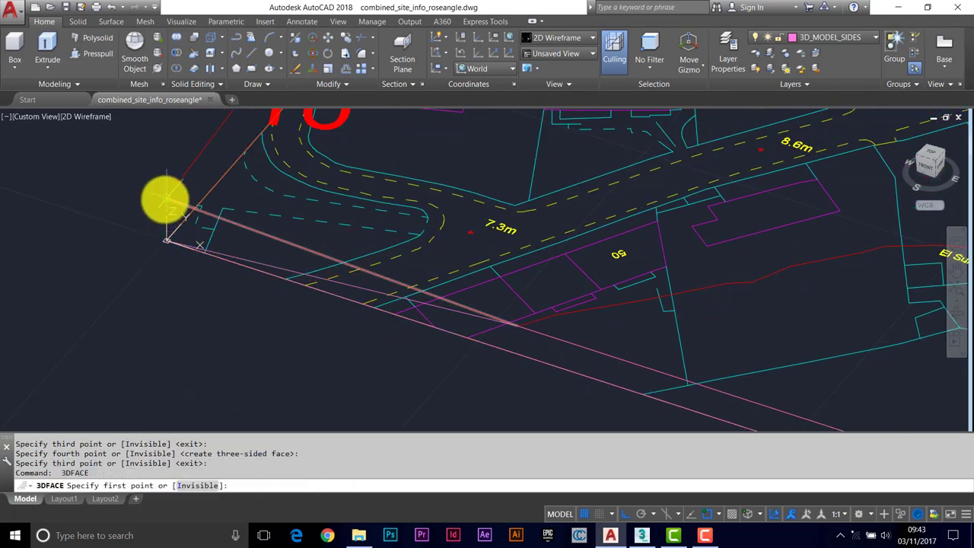
left_click(165, 200)
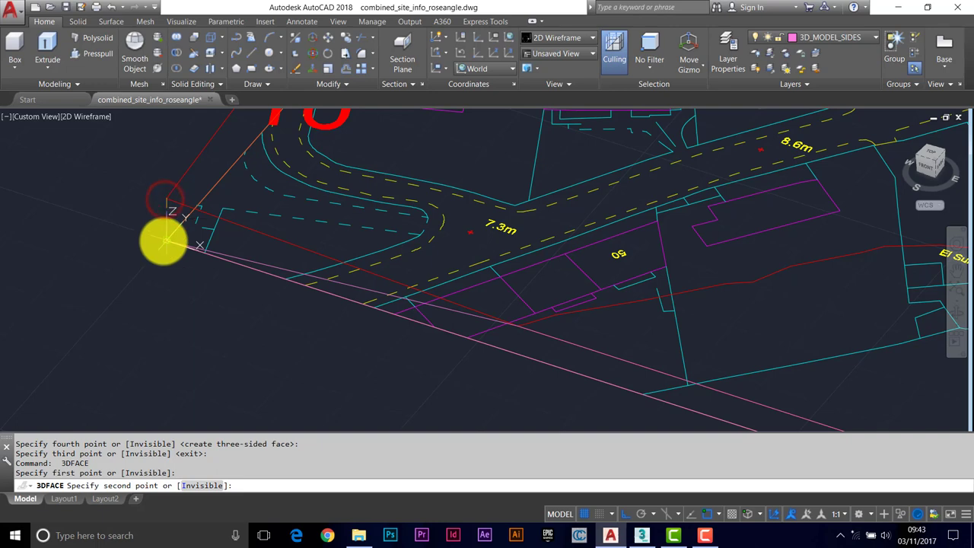
left_click(165, 241)
left_click(520, 327)
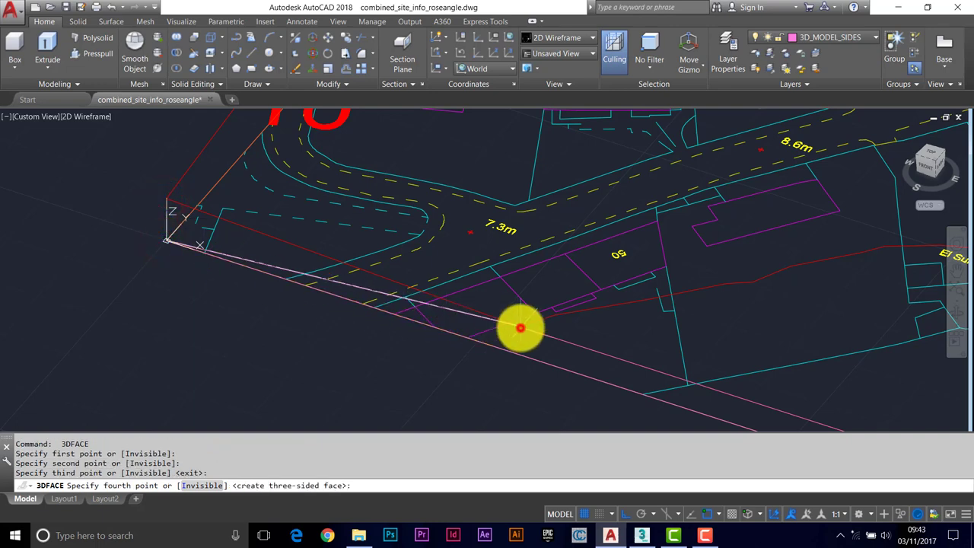
left_click(513, 330)
key("Return")
scroll(543, 330, "down", 5)
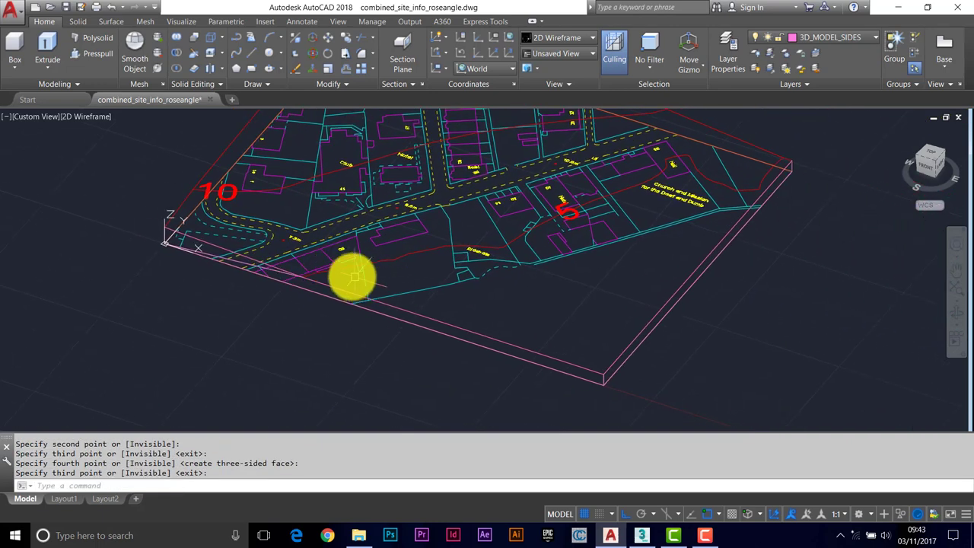
key("Escape")
left_click(77, 116)
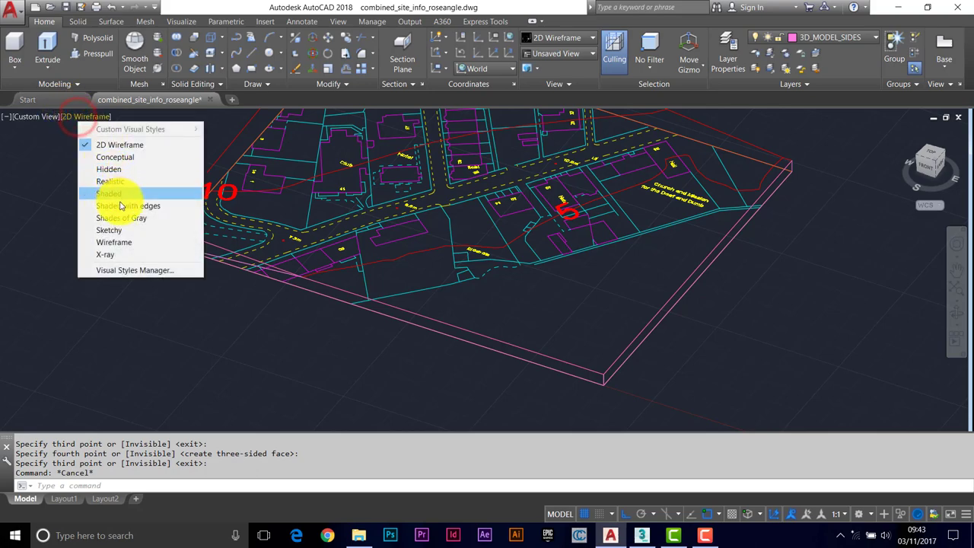
left_click(117, 197)
middle_click_drag(531, 322, 510, 285, "shift")
left_click(74, 118)
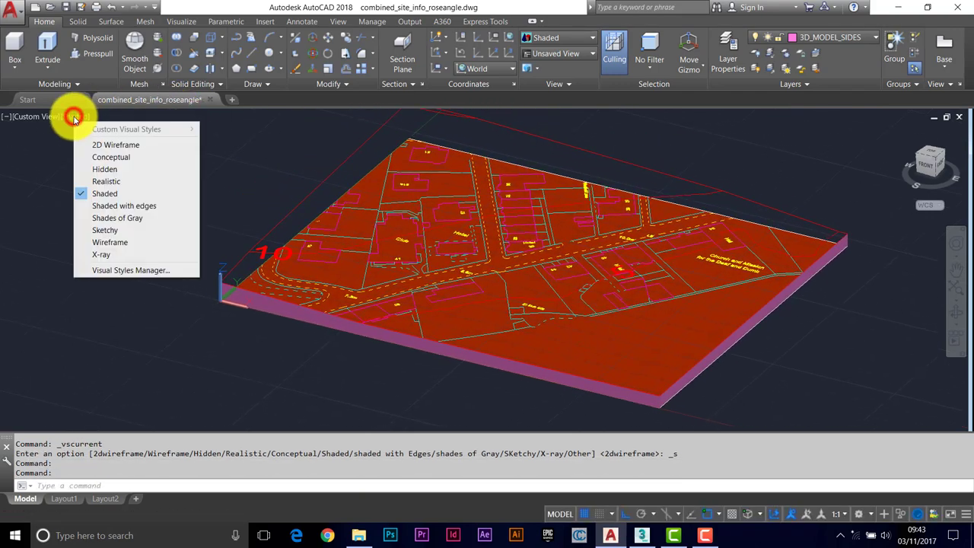
left_click(109, 143)
middle_click_drag(369, 265, 447, 280, "shift")
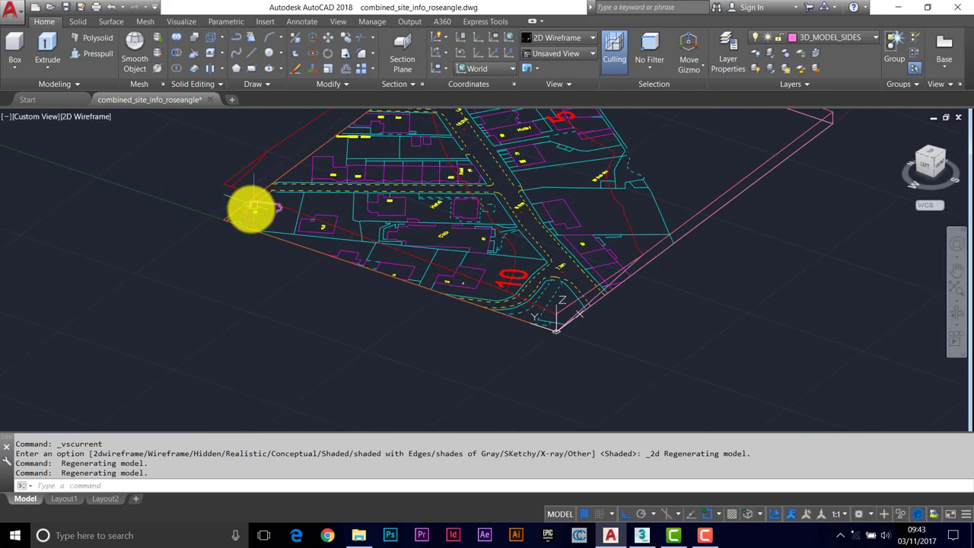
Create two three-sided 3D faces from the slab corner to the site corner
scroll(230, 188, "up", 5)
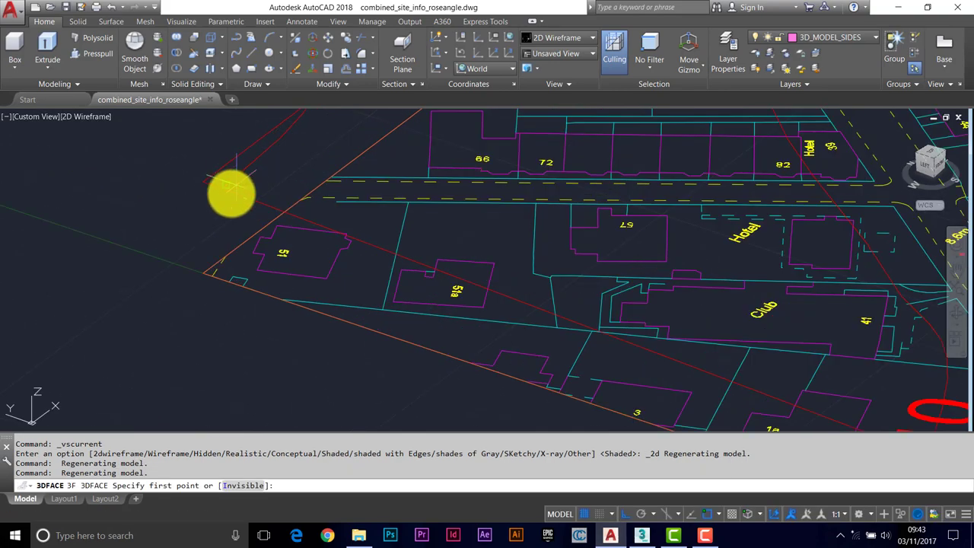
left_click(227, 192)
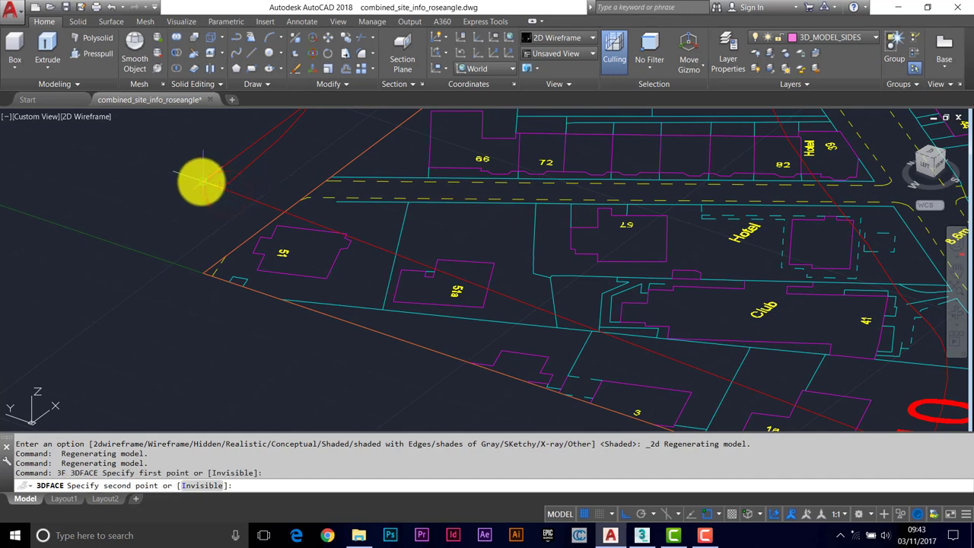
left_click(203, 181)
left_click(202, 277)
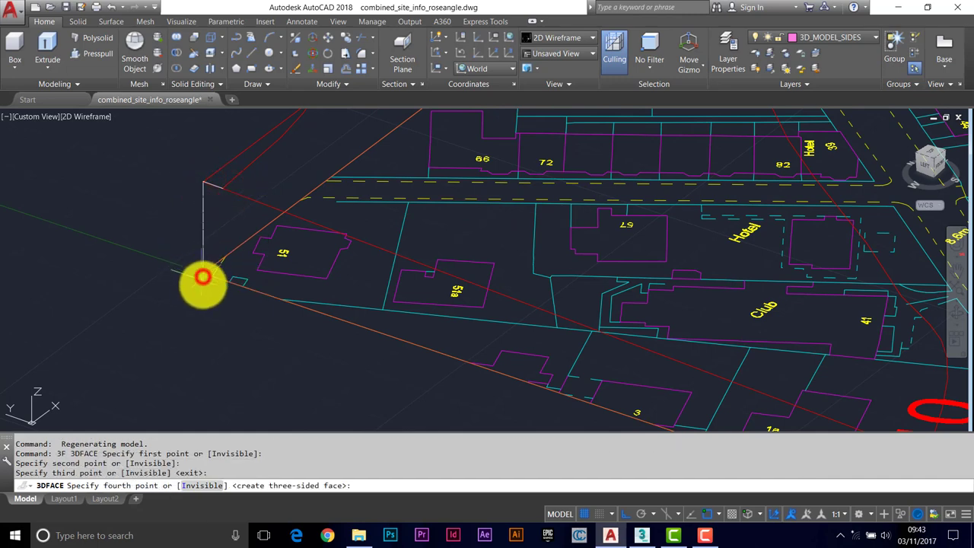
key("Return")
key("Return")
key("Return")
left_click(226, 194)
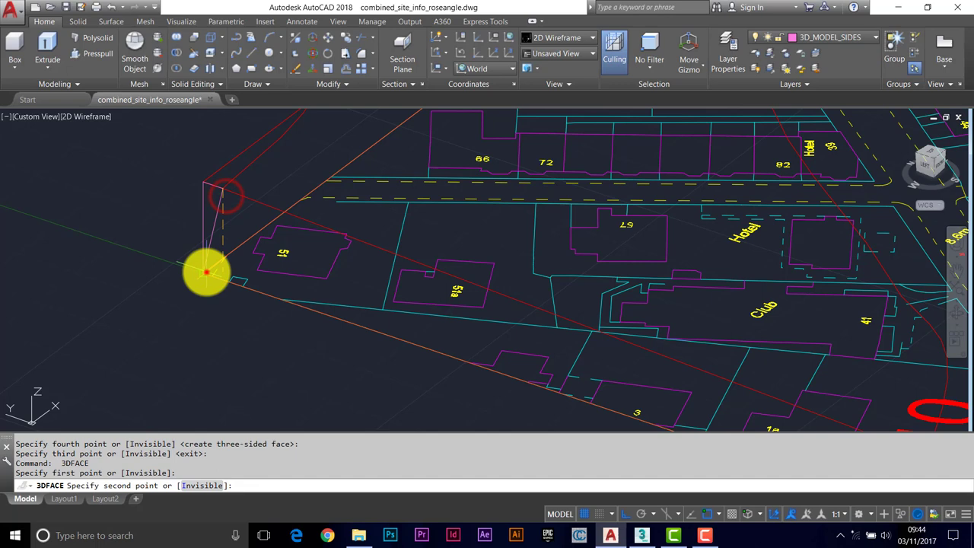
left_click(207, 271)
scroll(228, 282, "down", 5)
scroll(335, 298, "up", 3)
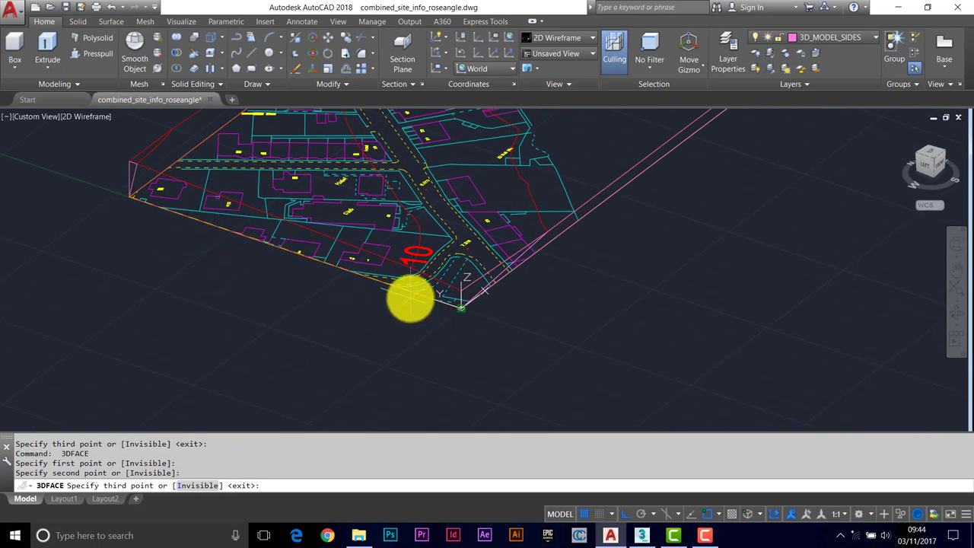
scroll(411, 298, "up", 2)
left_click(539, 329)
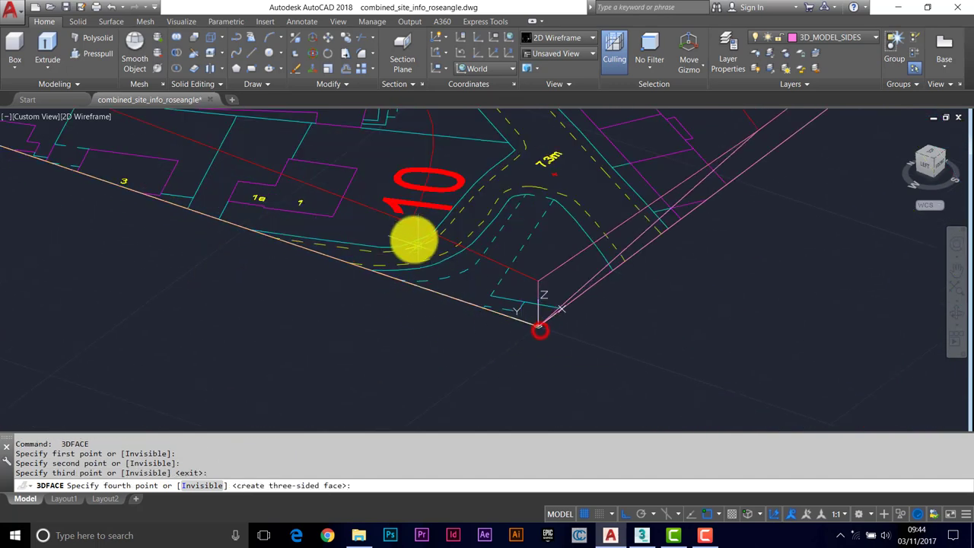
key("Return")
Add one more three-sided face and orbit out for an overall view
scroll(411, 228, "up", 1)
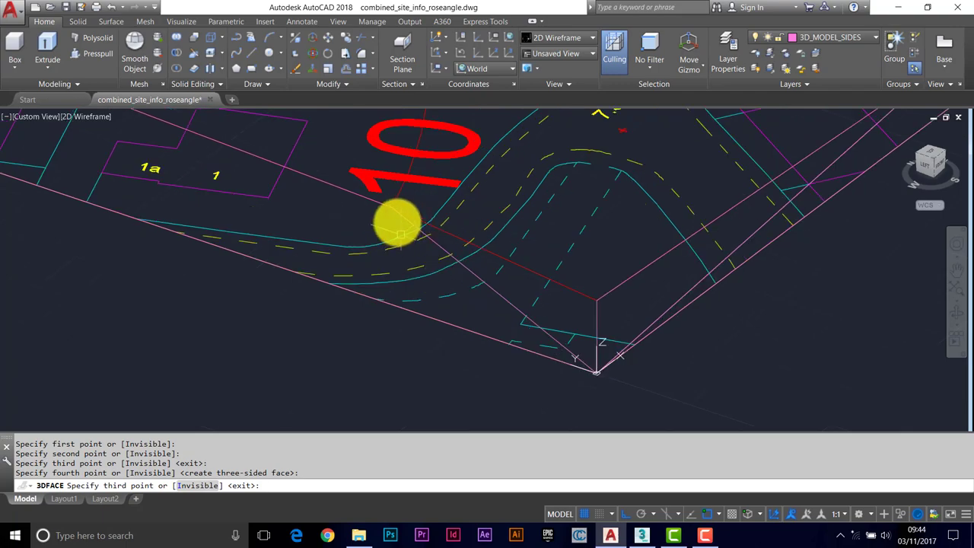
key("Return")
key("Return")
left_click(399, 215)
left_click(599, 372)
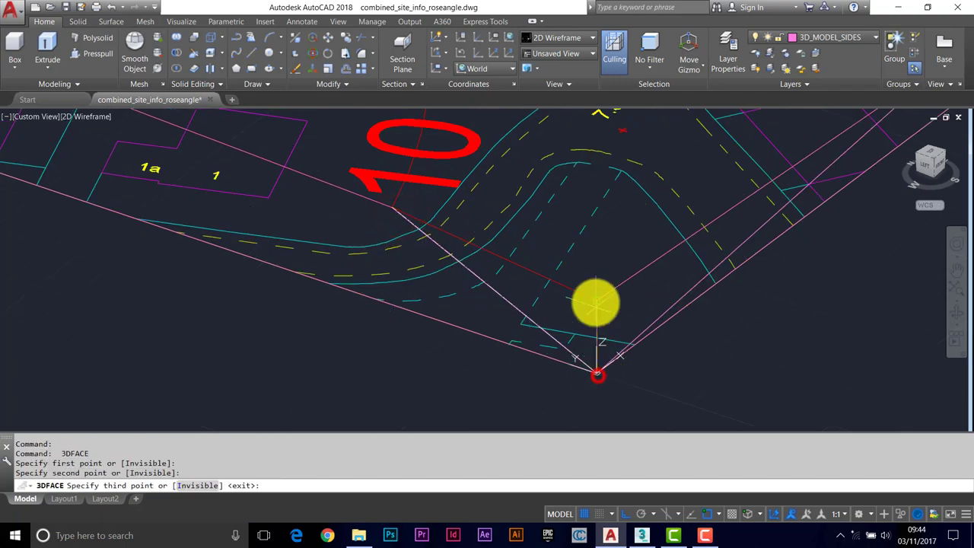
left_click(597, 299)
key("Return")
key("Return")
scroll(382, 258, "down", 5)
middle_click_drag(382, 259, 496, 250, "shift")
Draw a three-sided 3D face from the site corner across the road using 3F
scroll(487, 259, "up", 5)
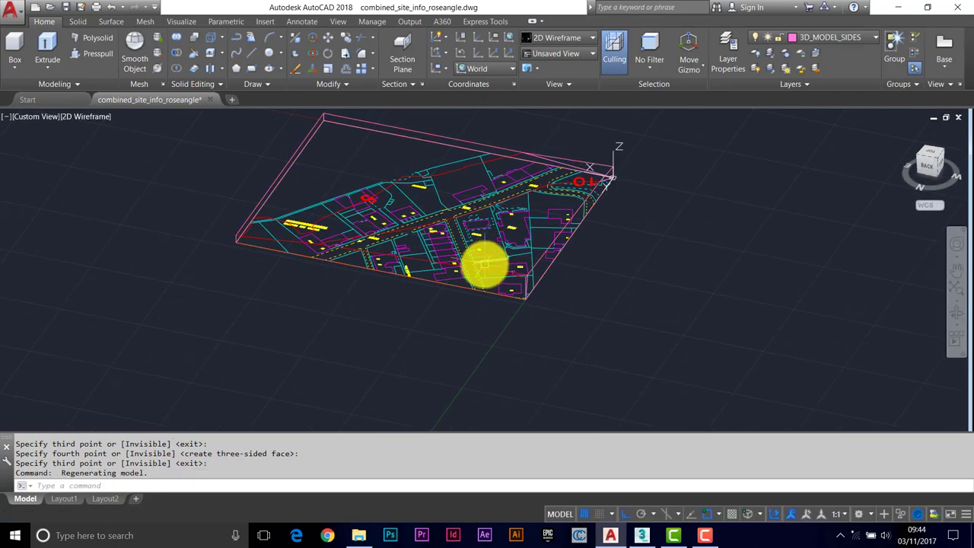
type("3")
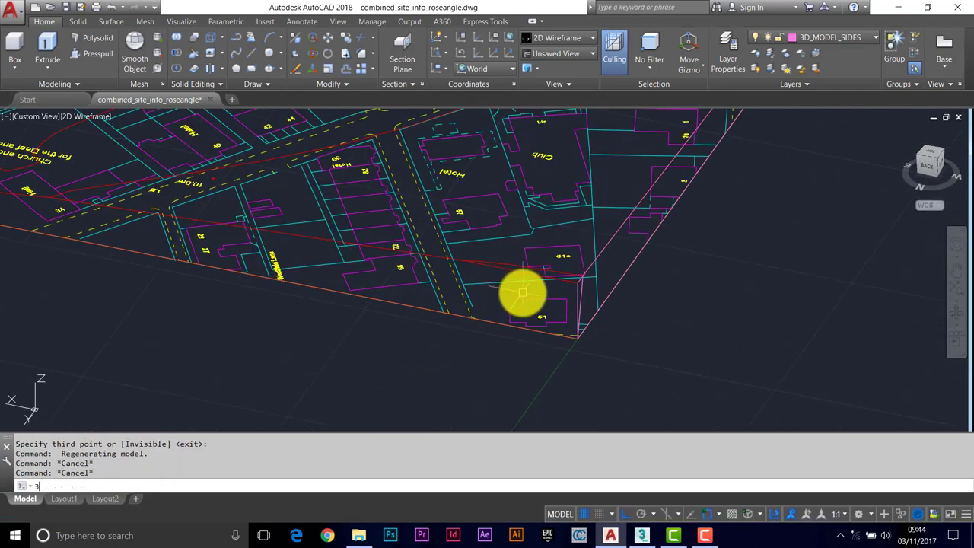
type("f")
key("Return")
left_click(579, 340)
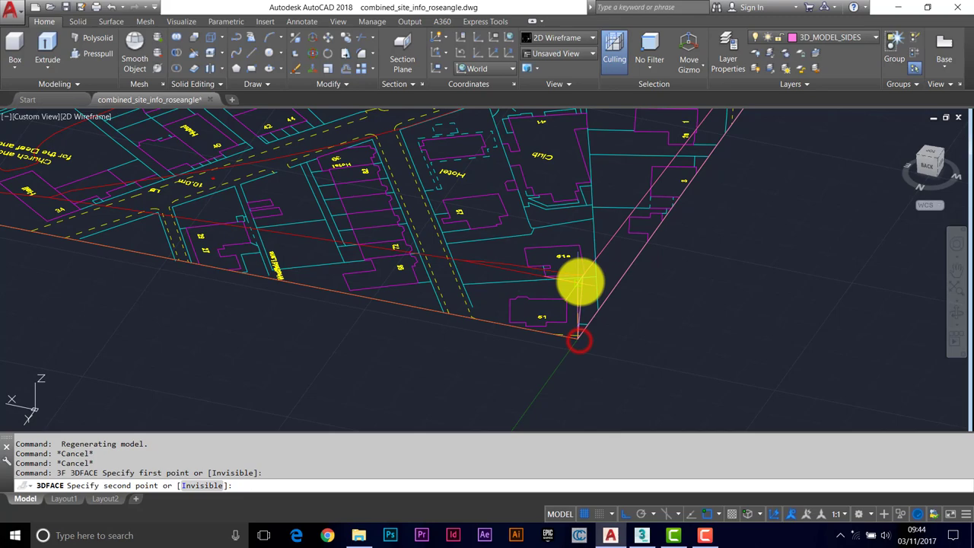
left_click(577, 281)
scroll(437, 263, "up", 3)
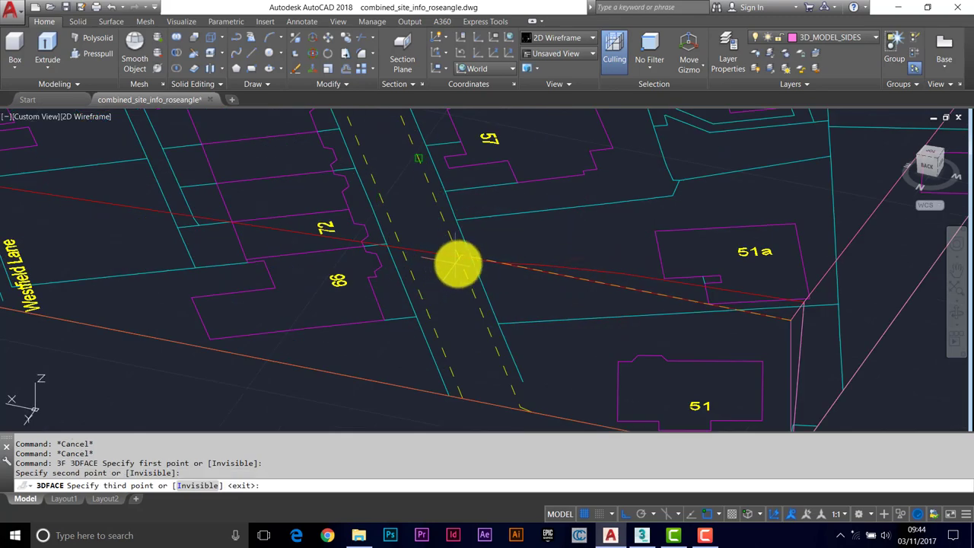
scroll(457, 264, "up", 3)
left_click(567, 268)
key("Return")
scroll(601, 334, "down", 5)
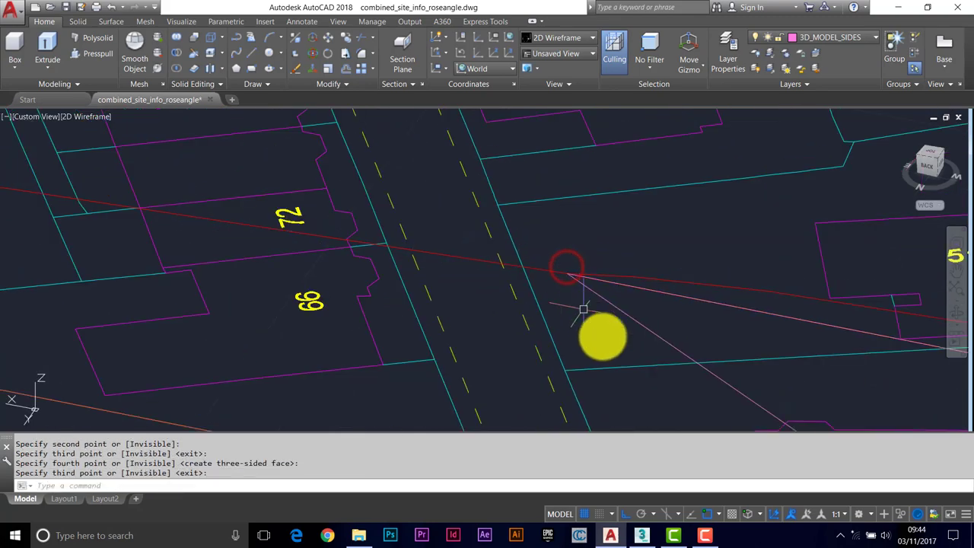
Add a four-cornered face from the lower-right vertex along the lower site edge
key("Return")
key("Return")
left_click(779, 405)
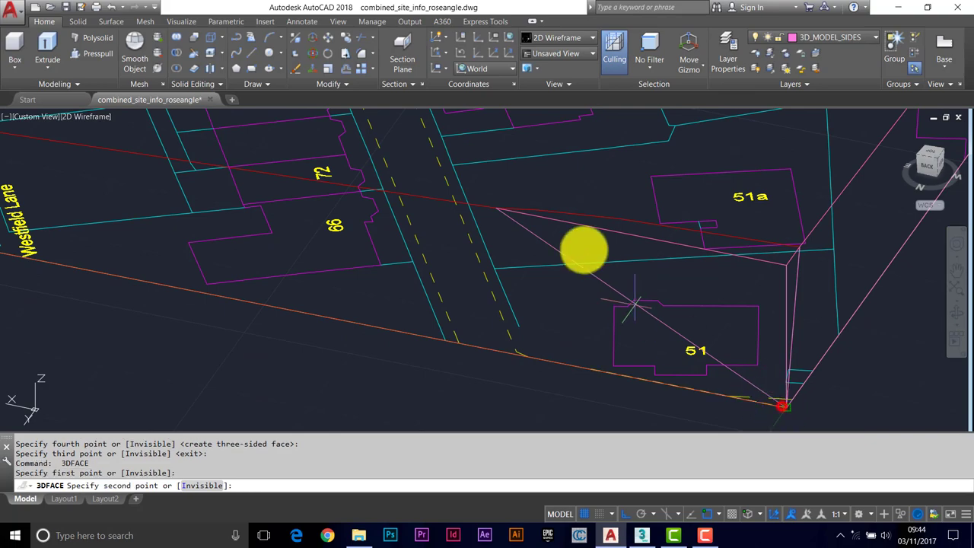
left_click(498, 207)
scroll(274, 207, "down", 5)
scroll(286, 211, "up", 5)
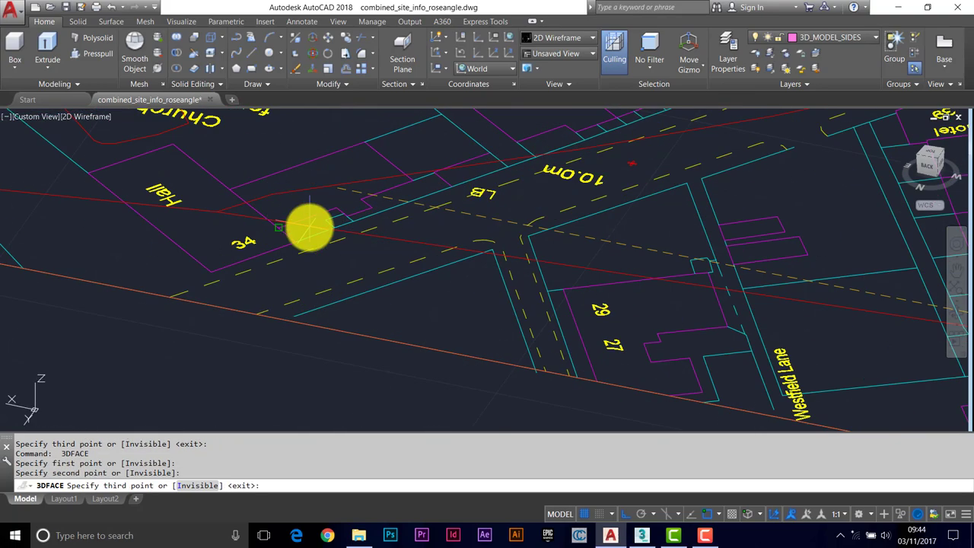
left_click(236, 211)
scroll(213, 223, "down", 5)
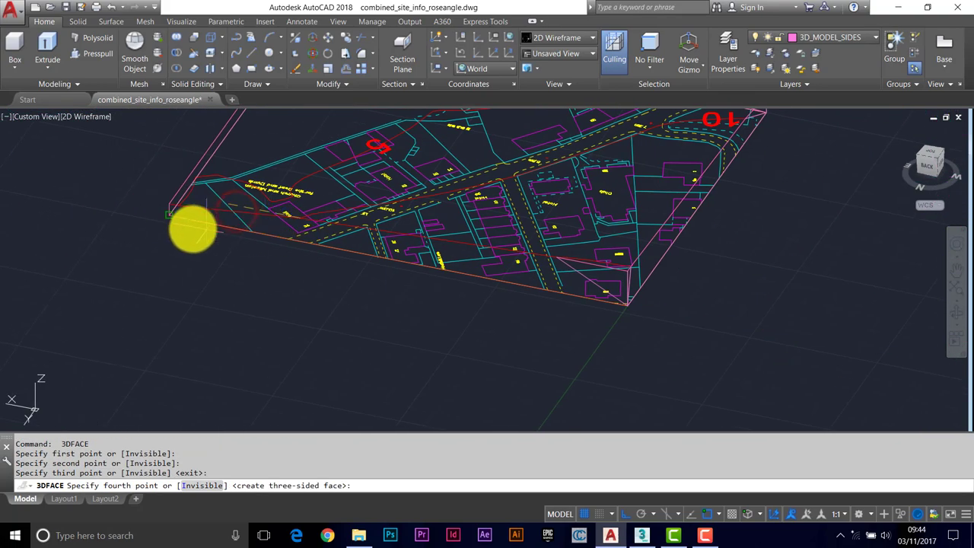
left_click(174, 216)
scroll(174, 217, "up", 5)
Fill the left site corner near the Hall with two more faces sharing a vertex
key("Return")
key("Return")
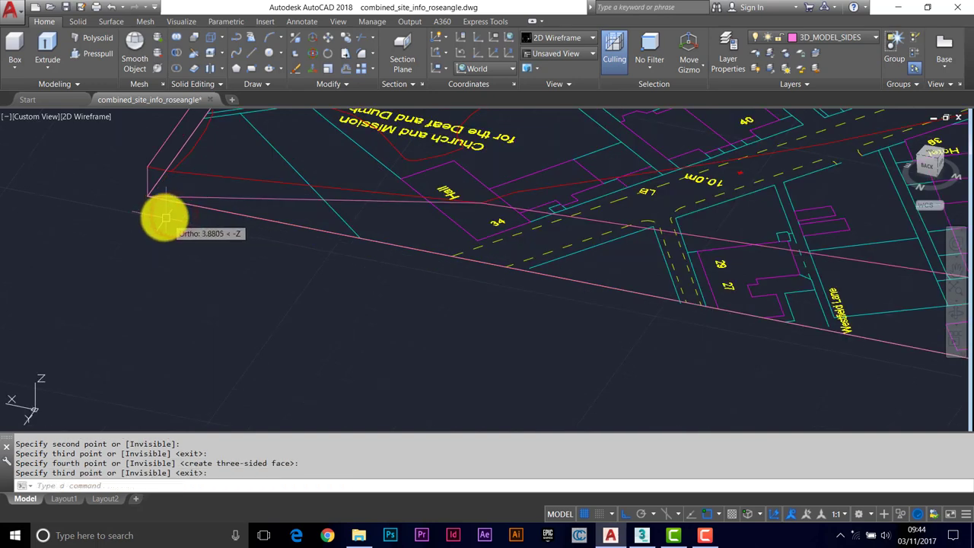
left_click(148, 200)
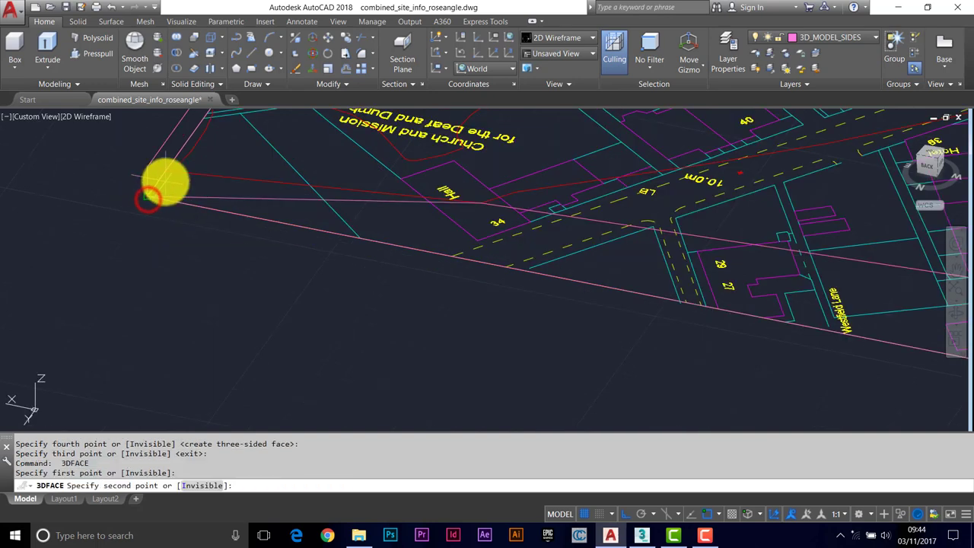
scroll(165, 183, "up", 3)
left_click(175, 160)
left_click(120, 145)
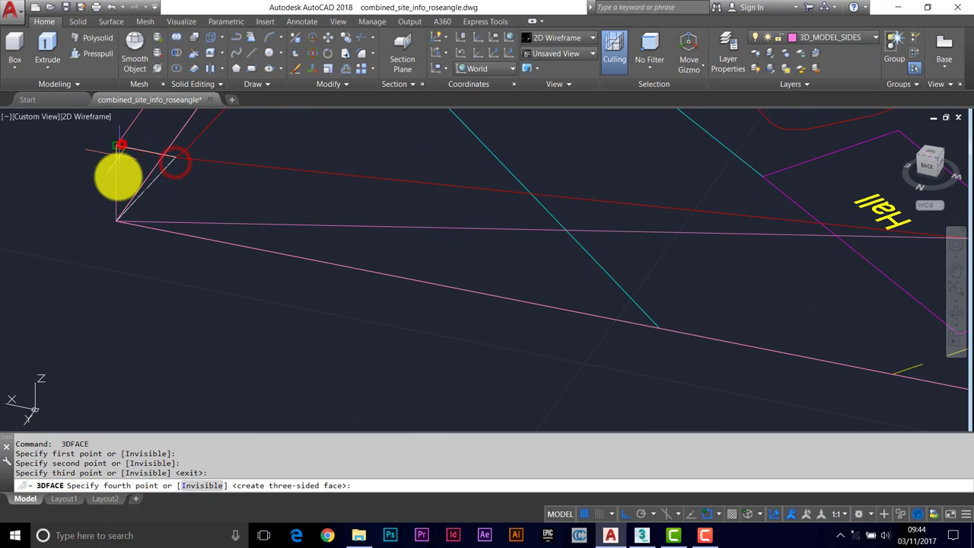
left_click(121, 220)
key("Return")
key("Return")
left_click(122, 221)
scroll(409, 245, "down", 4)
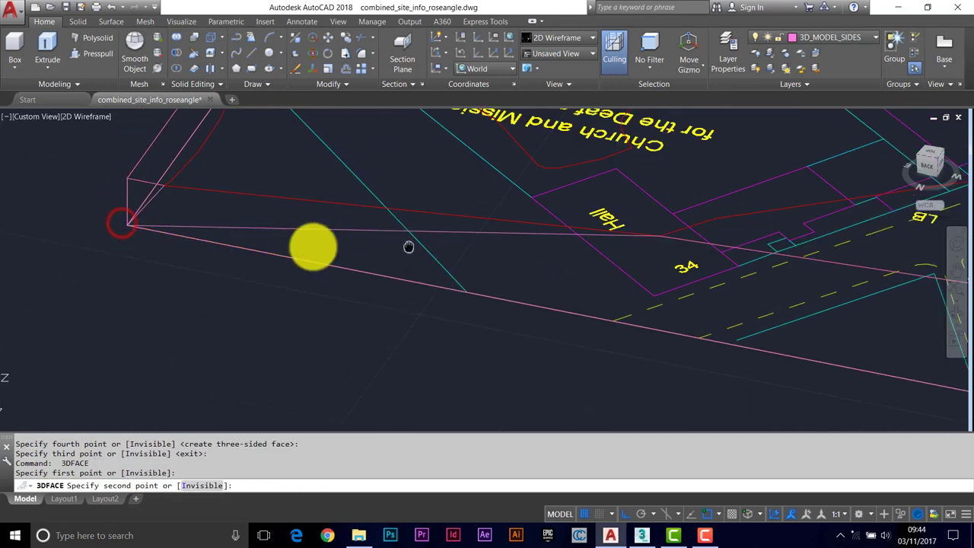
left_click(464, 234)
mouse_move(464, 235)
middle_mouse_down()
mouse_move(309, 236)
mouse_move(175, 220)
middle_mouse_up()
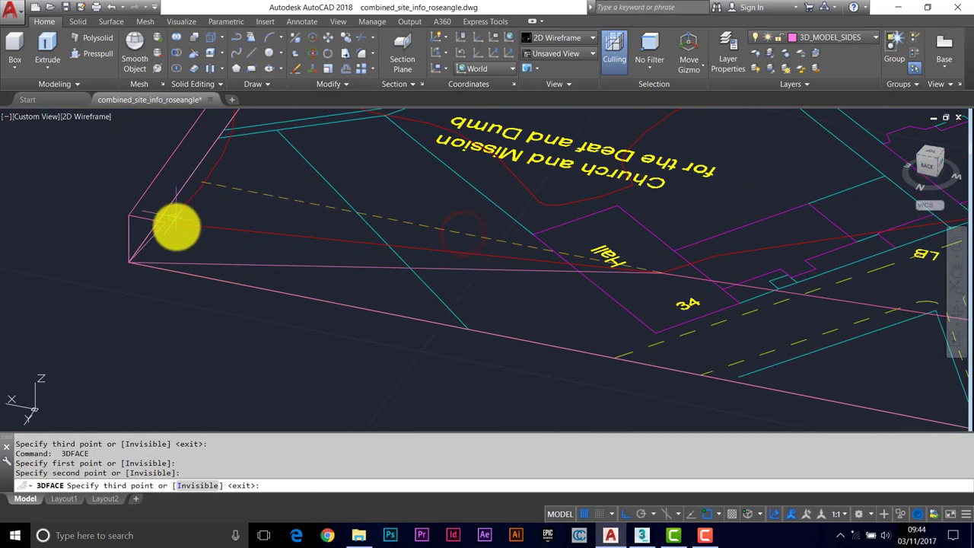
left_click(163, 226)
key("Return")
scroll(348, 265, "down", 6)
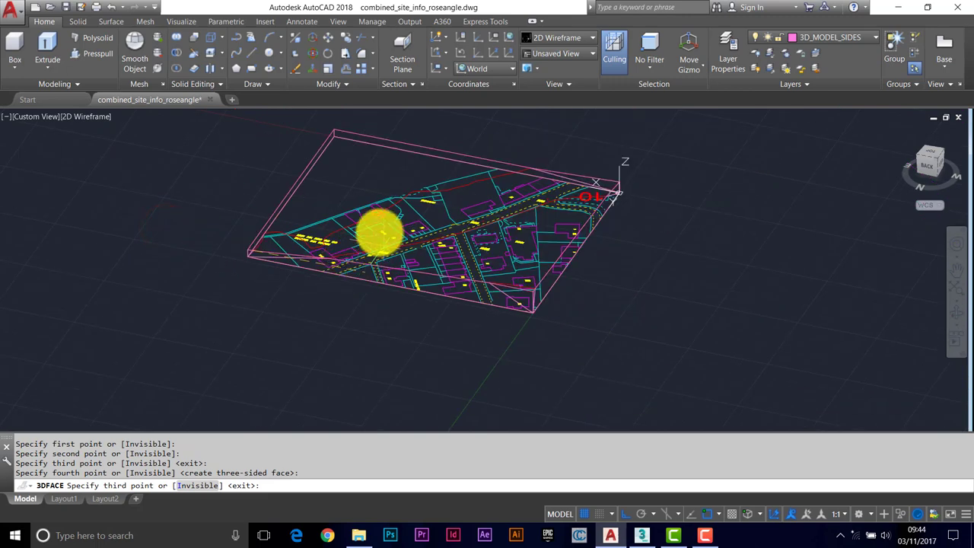
key("Escape")
left_click(84, 118)
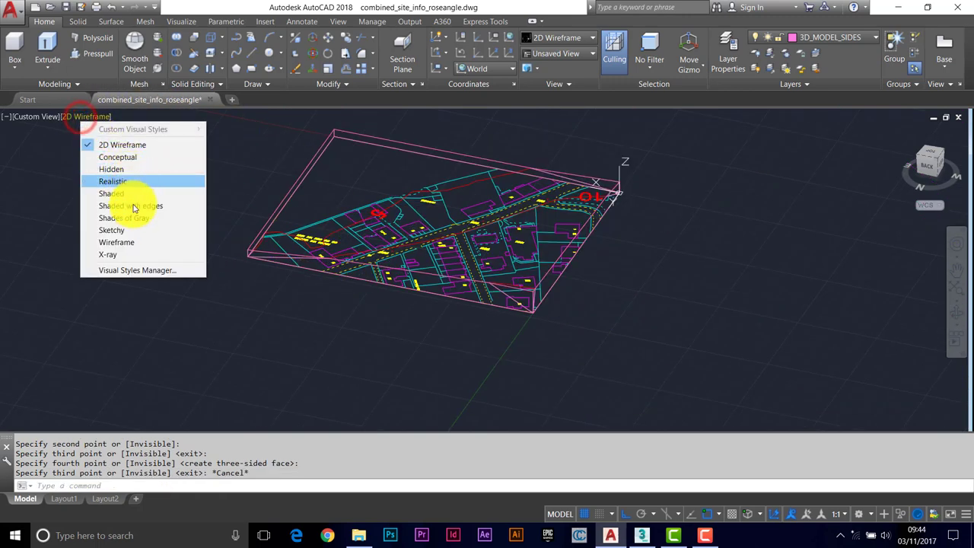
left_click(112, 194)
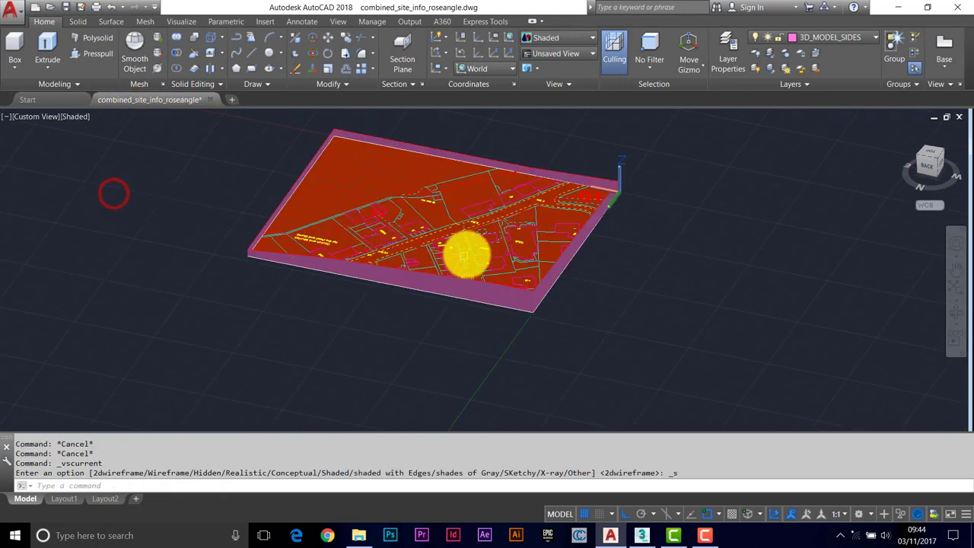
mouse_move(464, 254)
middle_mouse_down("shift")
mouse_move(424, 228)
mouse_move(420, 213)
mouse_move(200, 245)
middle_mouse_up("shift")
mouse_move(308, 232)
middle_mouse_down("shift")
mouse_move(282, 256)
mouse_move(300, 232)
middle_mouse_up("shift")
scroll(300, 233, "up", 3)
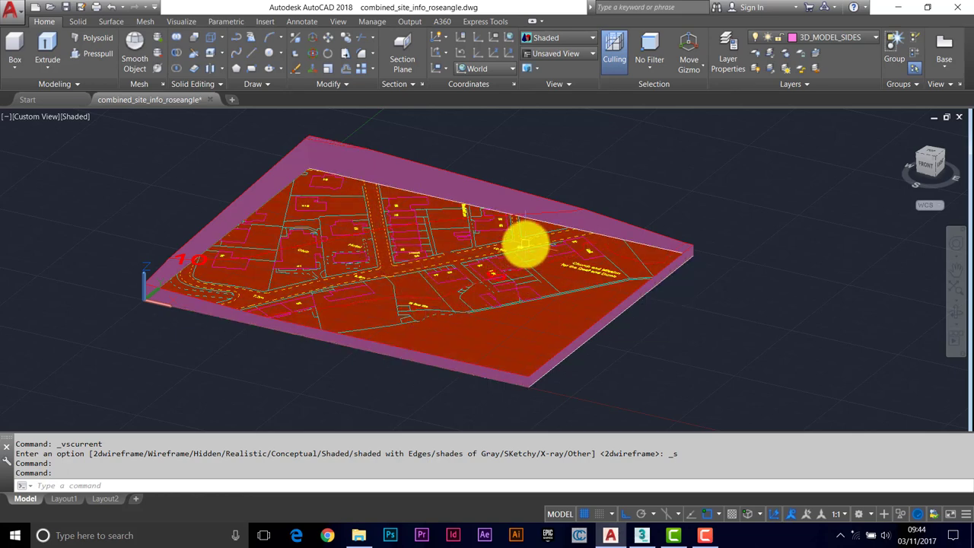
left_click(76, 120)
left_click(107, 142)
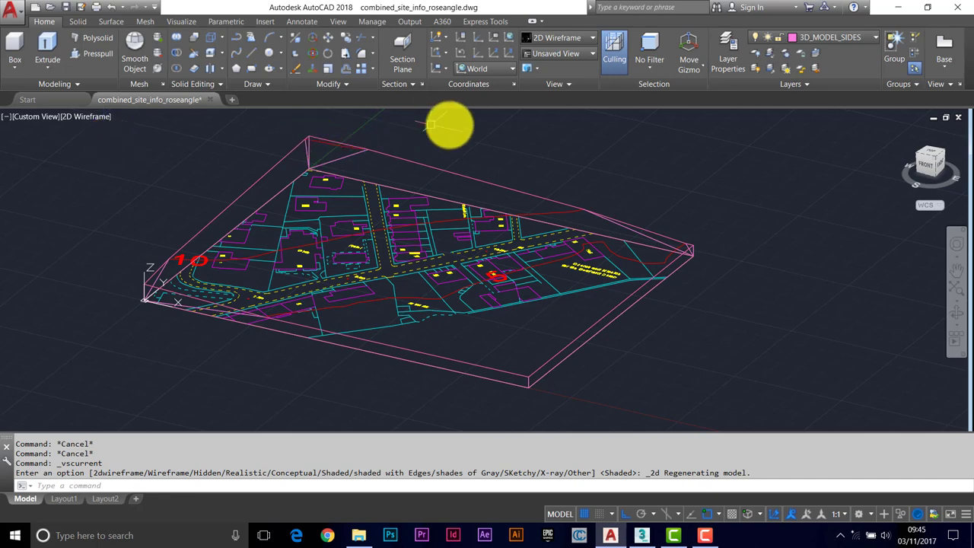
key("Escape")
key("Escape")
key("Escape")
middle_click_drag(449, 156, 522, 182)
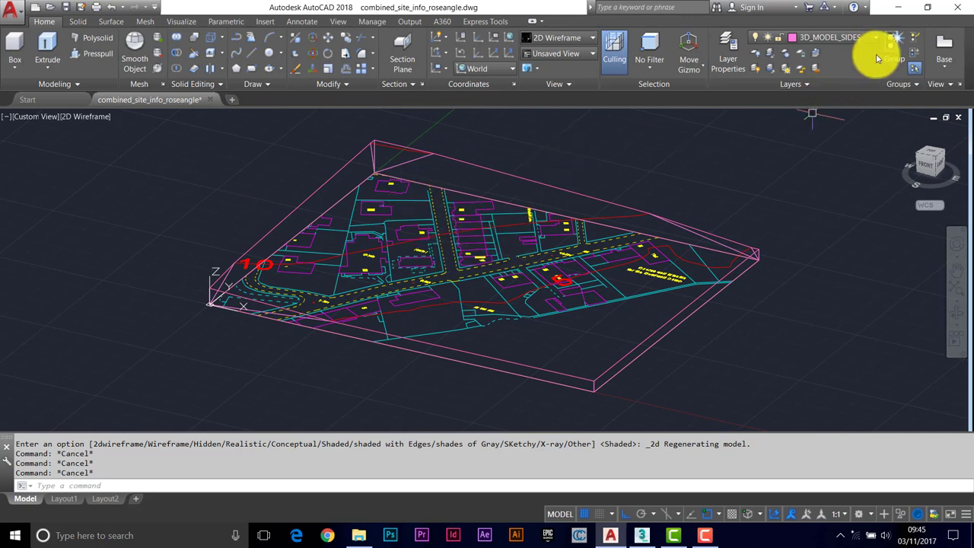
Turn off layers Building_Line_Division through Terrain_and_Height_Text, keeping only the buildings layer on
left_click(727, 47)
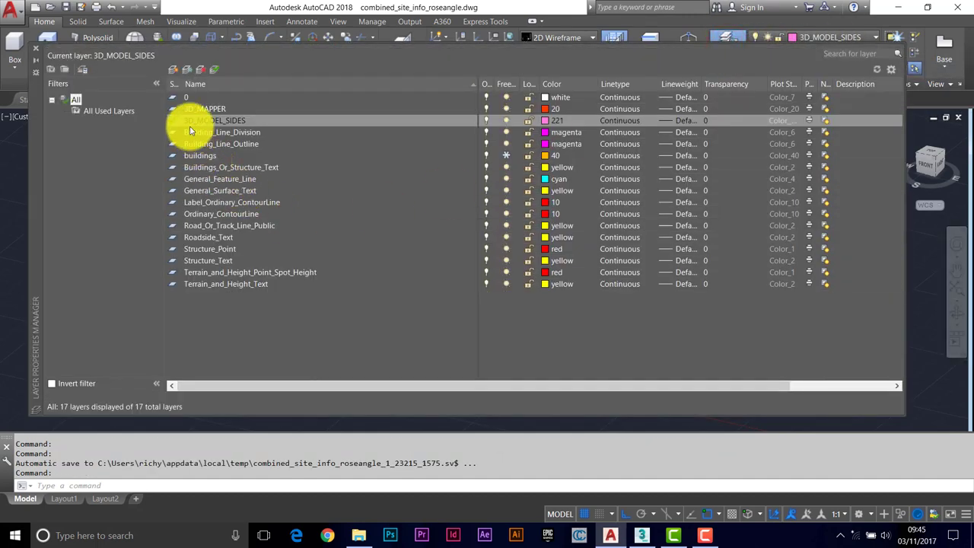
left_click(206, 132)
left_click(204, 283, "shift")
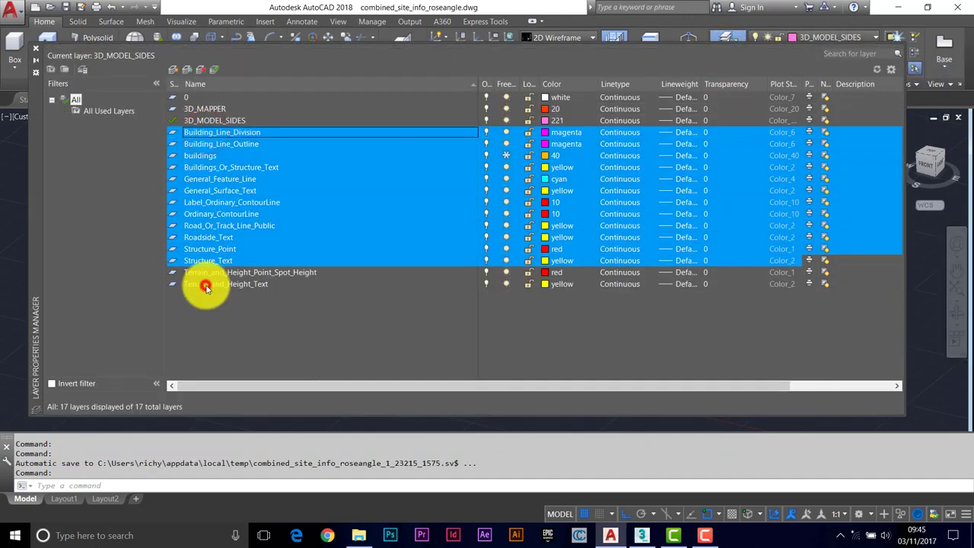
left_click(487, 132)
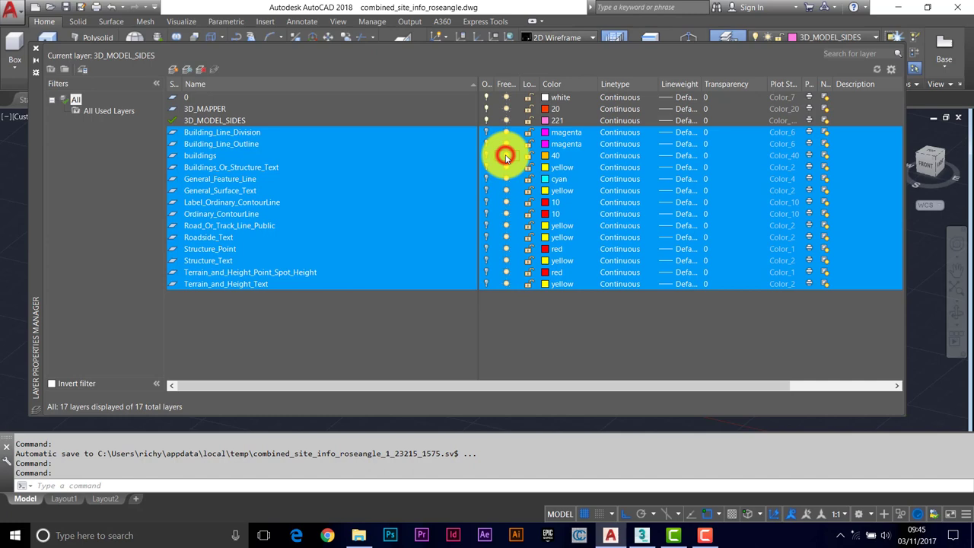
left_click(506, 156)
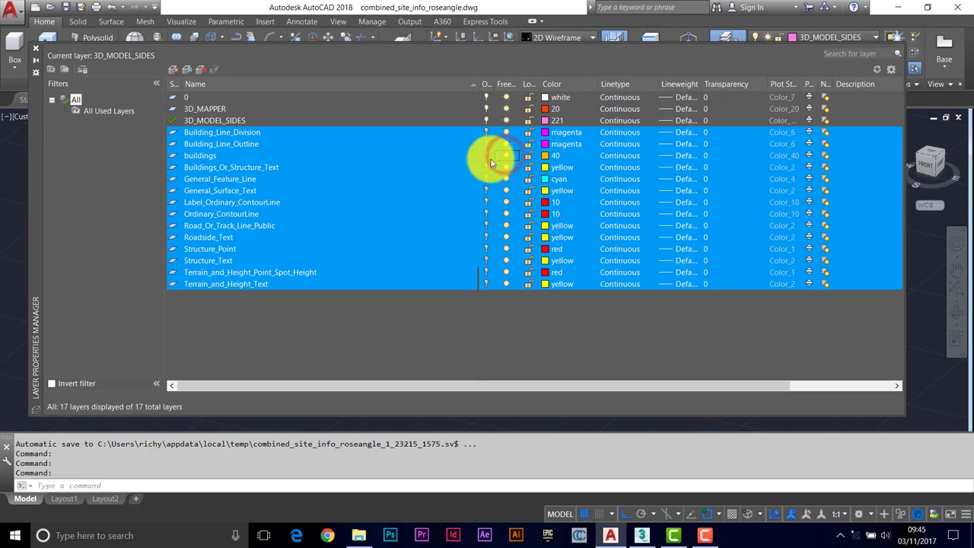
left_click(190, 156)
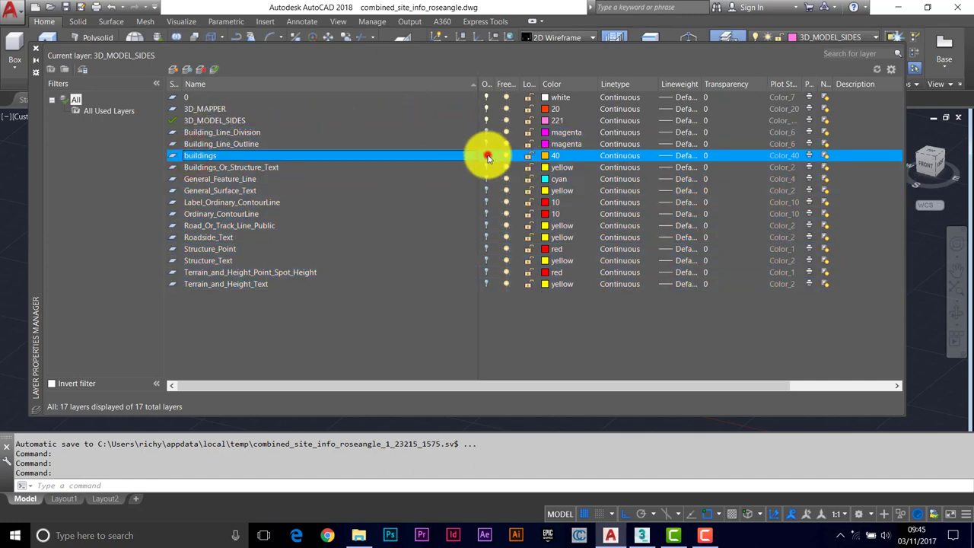
left_click(487, 156)
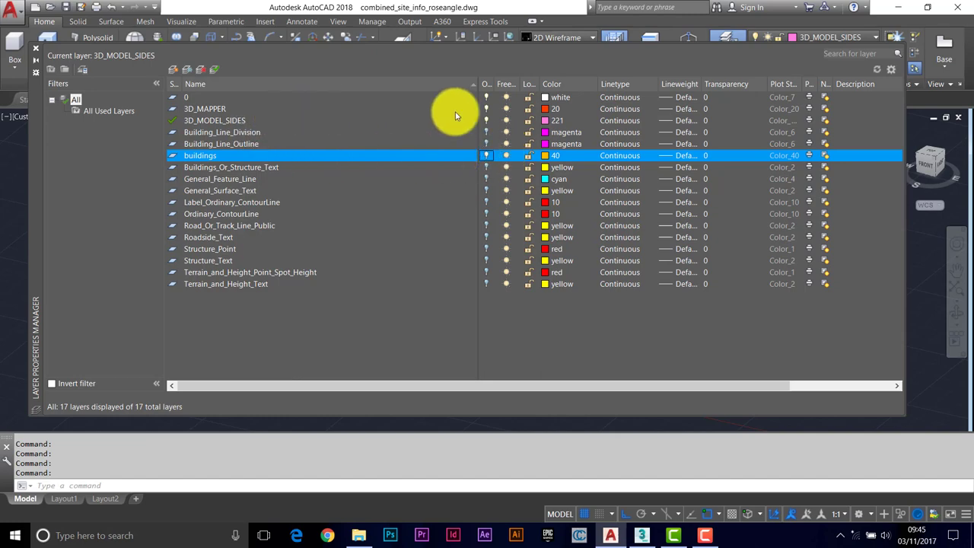
left_click(37, 49)
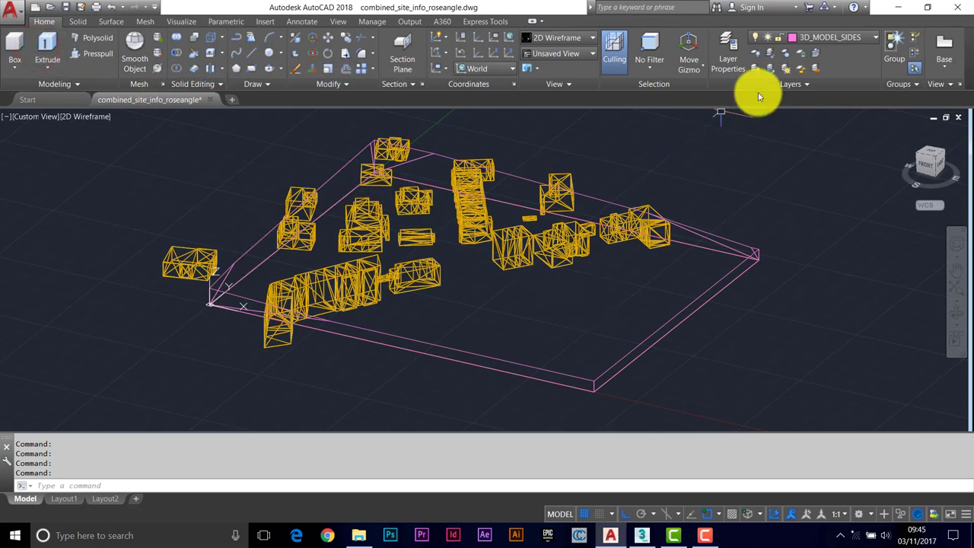
left_click(872, 37)
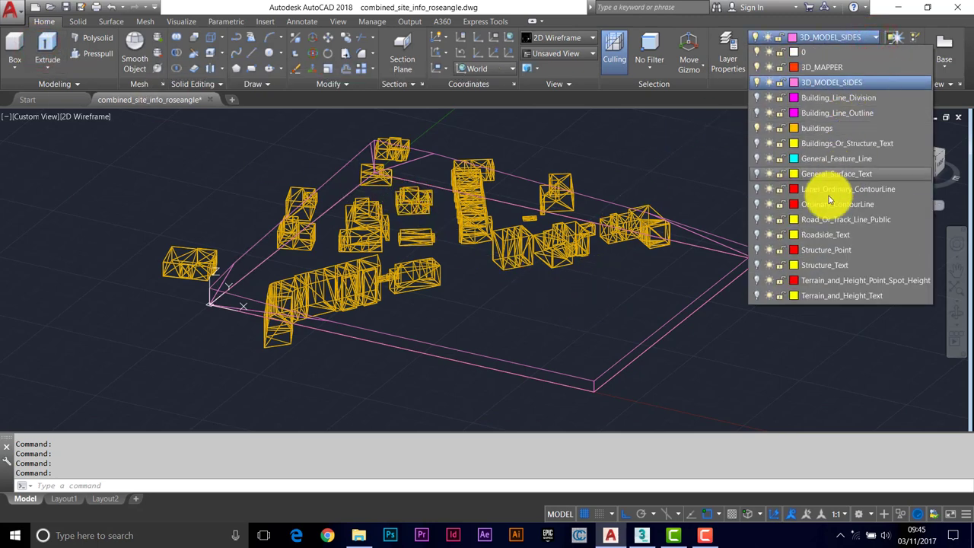
left_click(759, 206)
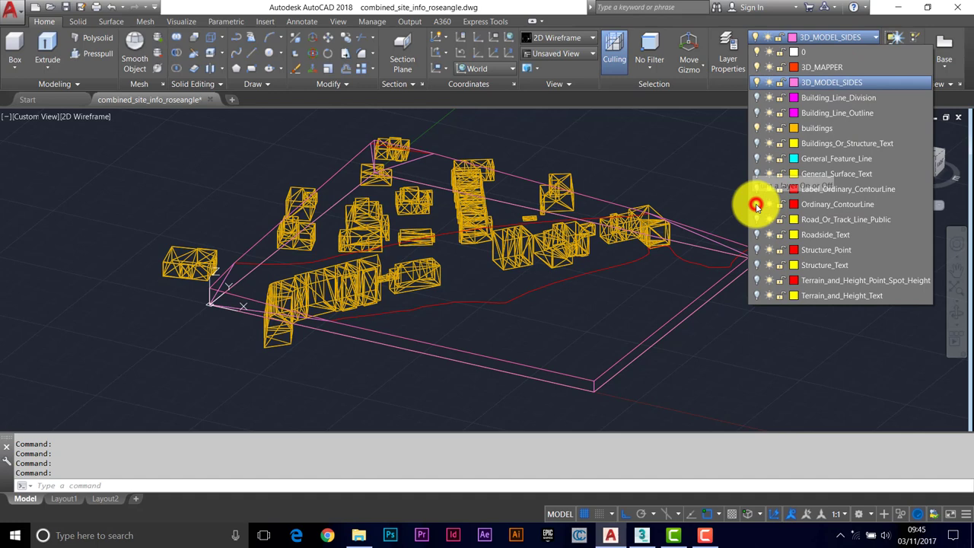
left_click(595, 301)
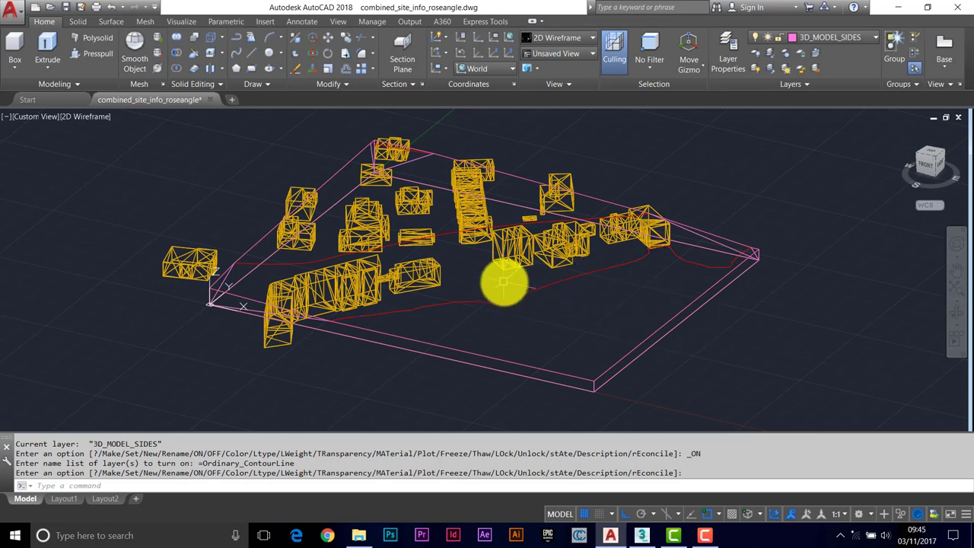
middle_click_drag(505, 278, 513, 279)
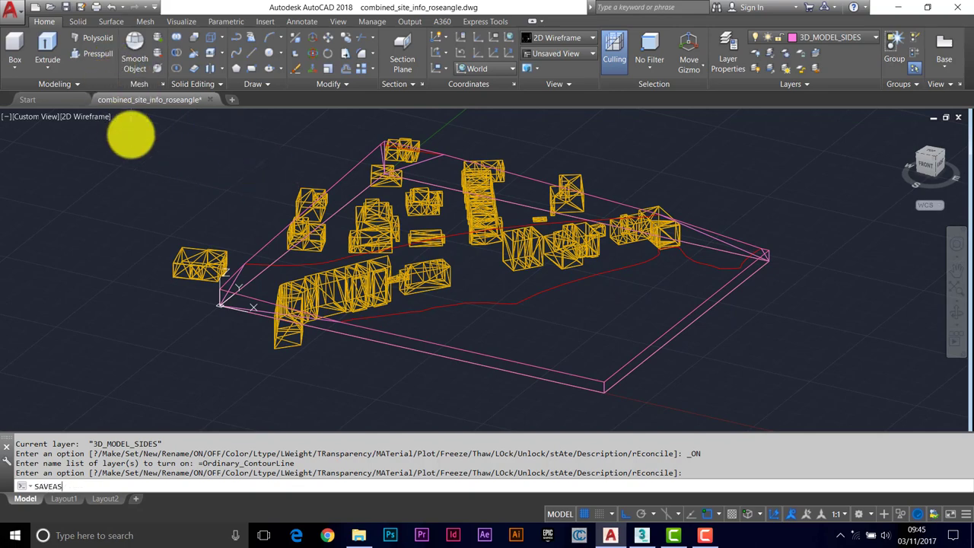
Save the drawing over 01_CRUDE_TERRAIN_AND_BUILDINGS.dwg, replacing it, and start the W write-block command
key("Return")
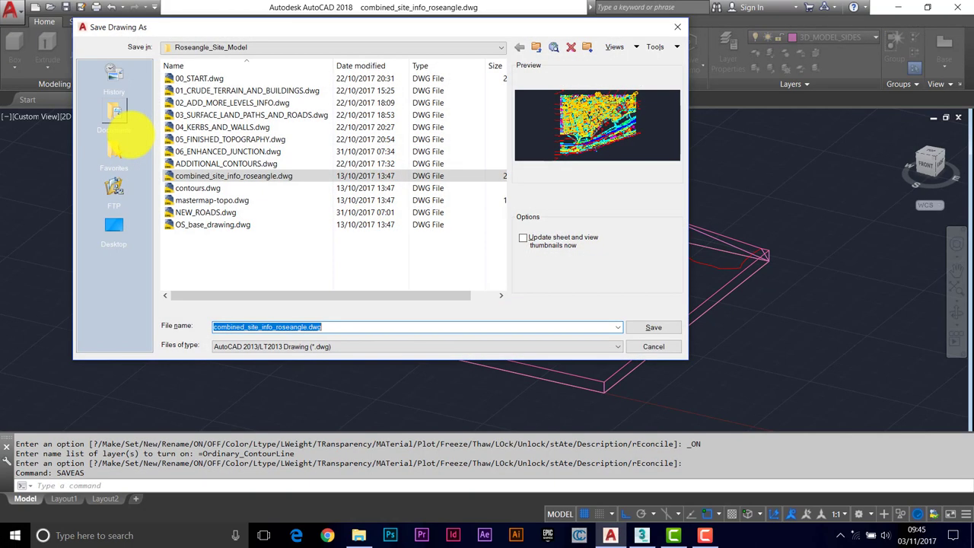
left_click(199, 90)
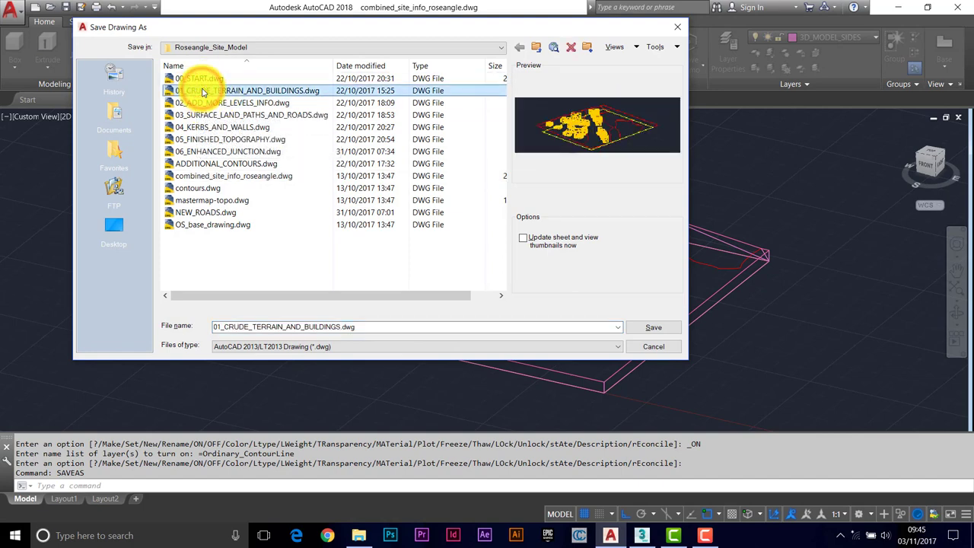
left_click(662, 329)
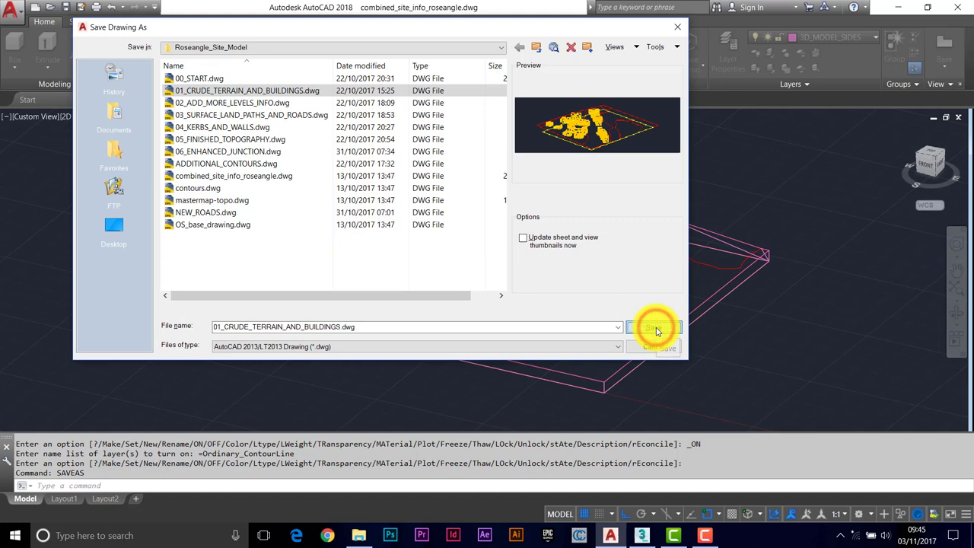
left_click(376, 236)
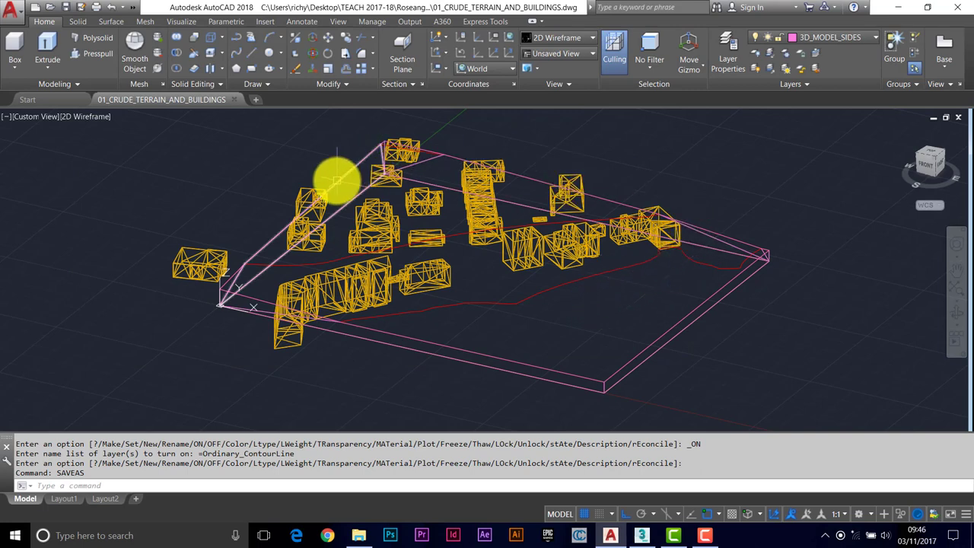
type("W")
key("Return")
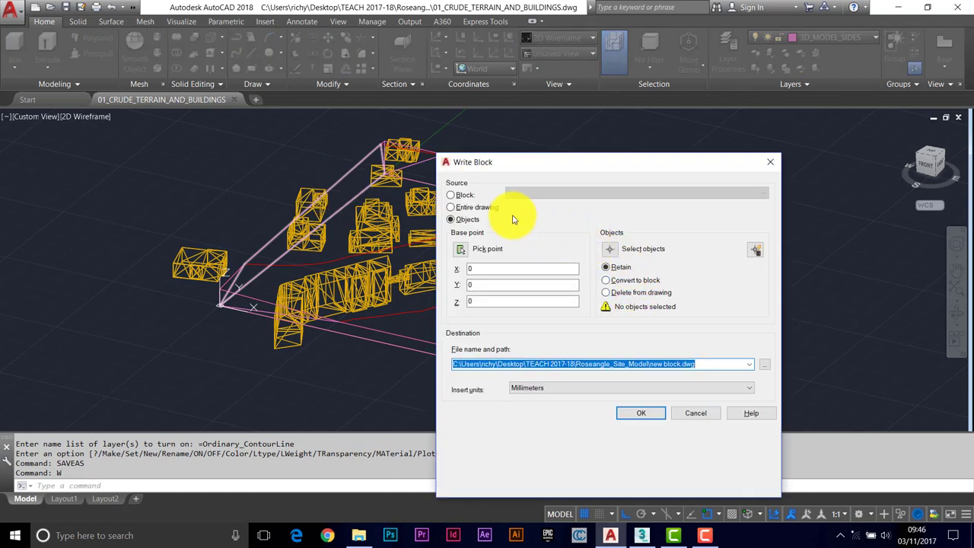
Window-select all 65 site objects and write them to EXPORT.dwg in the Roseangle_Site_Model folder
left_click(609, 249)
left_click(845, 420)
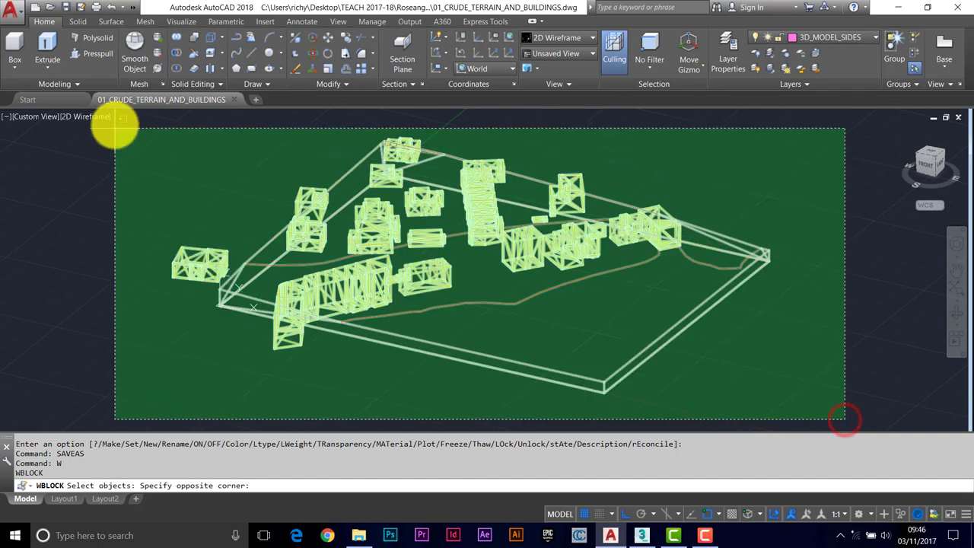
left_click(114, 124)
key("Return")
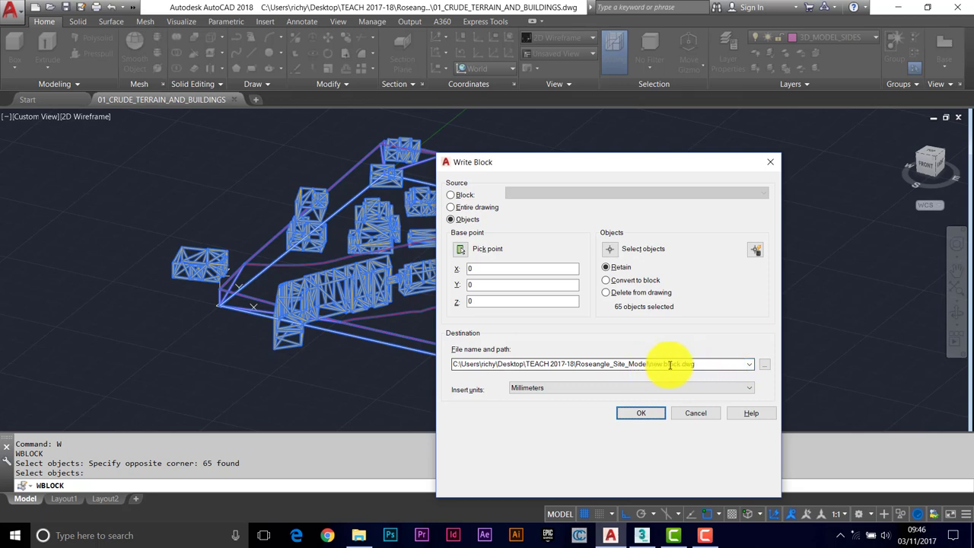
left_click(764, 368)
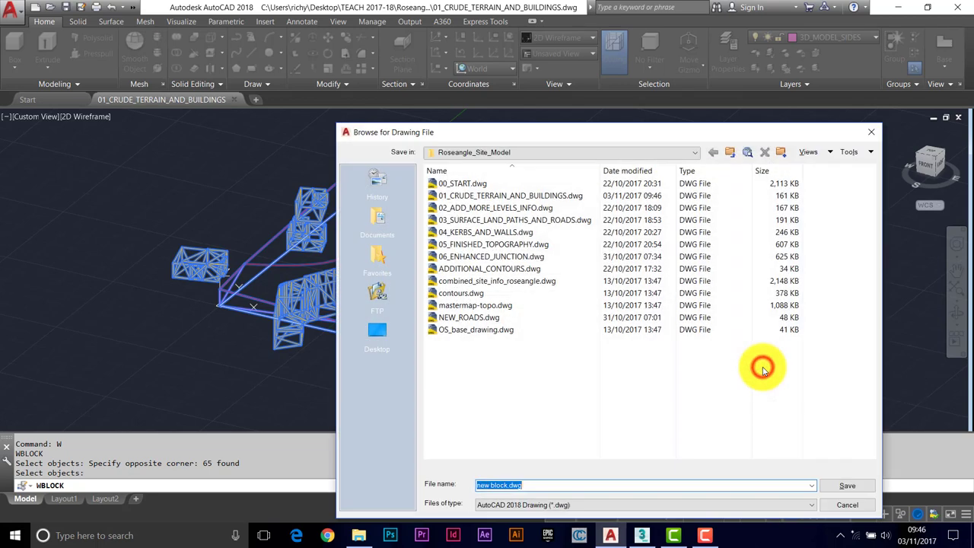
double_click(506, 484)
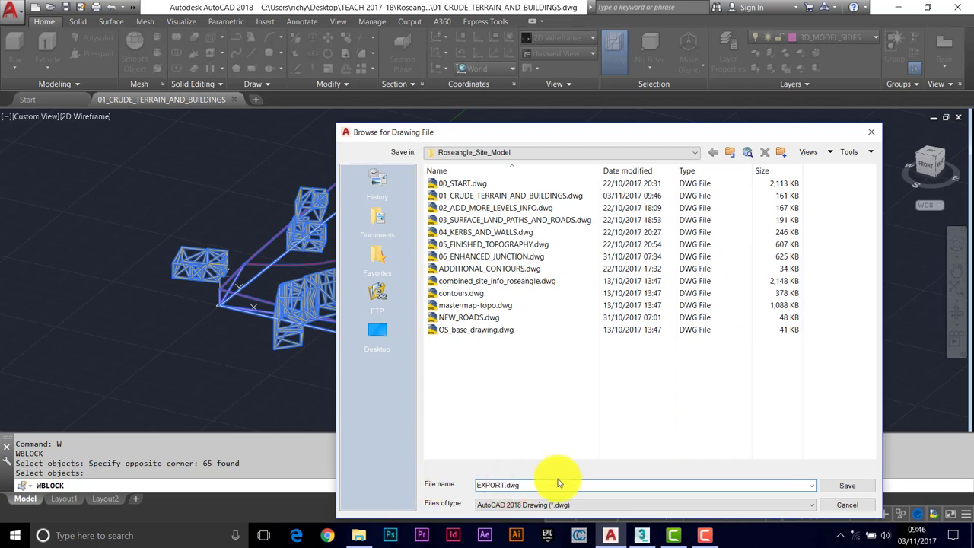
left_click(844, 487)
left_click(641, 413)
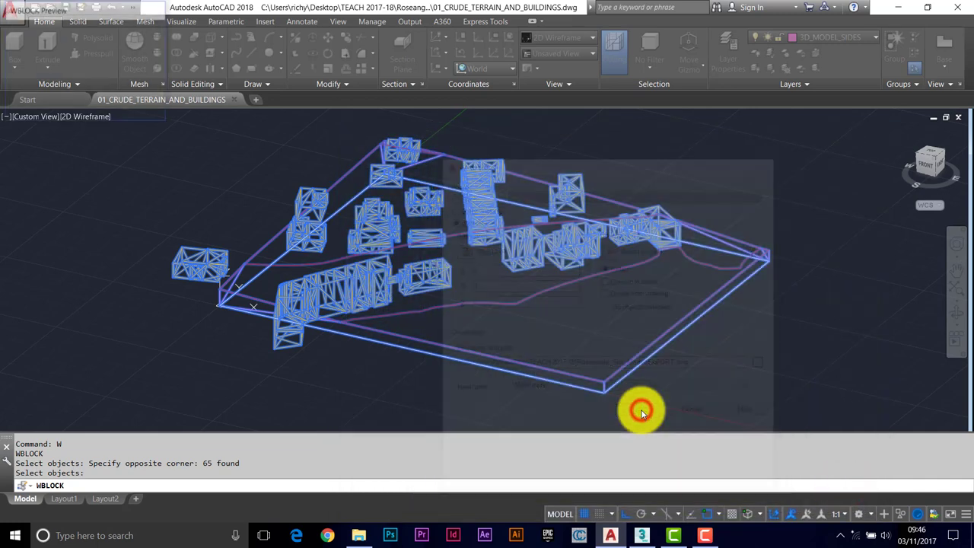
In 3ds Max, set Metric Meters display units and a system unit scale of 1 Unit = 1.0 Meters
left_click(641, 536)
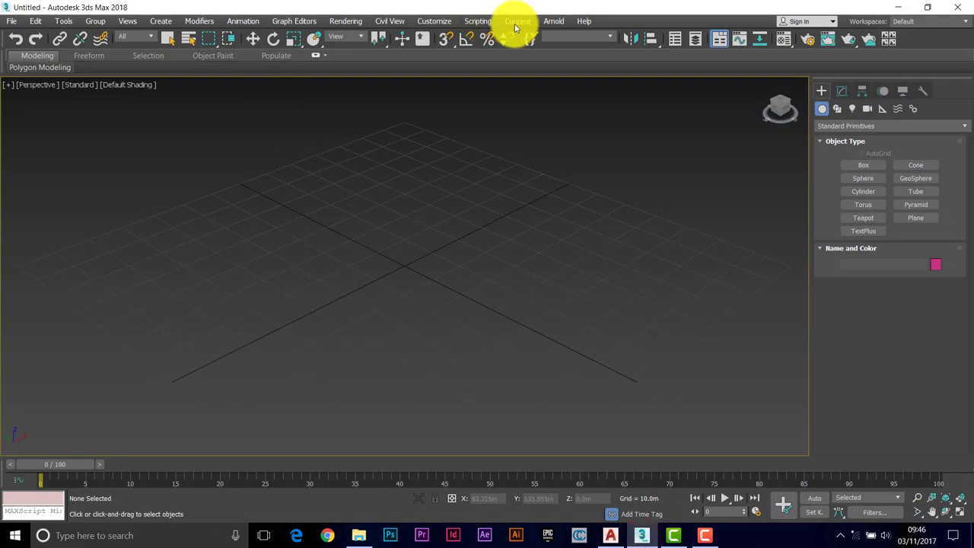
left_click(435, 22)
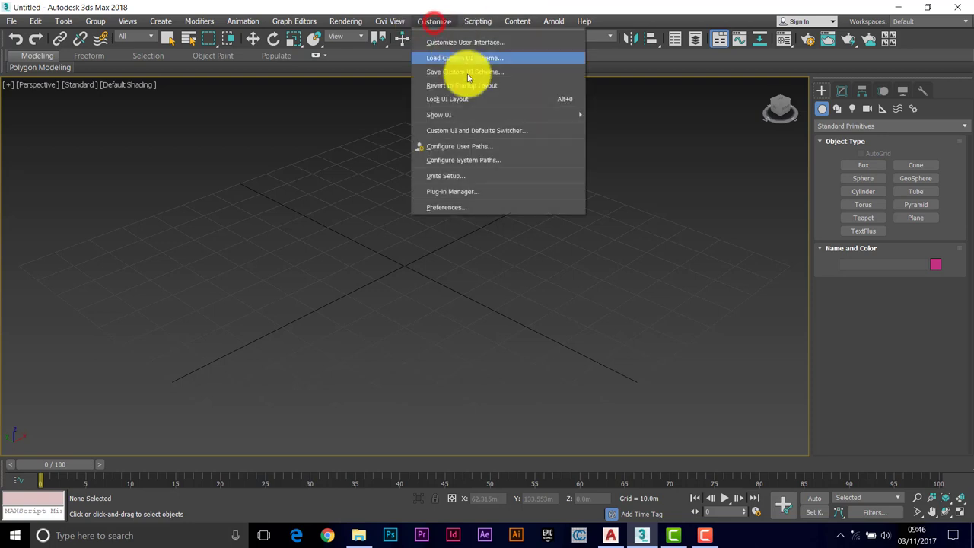
left_click(447, 176)
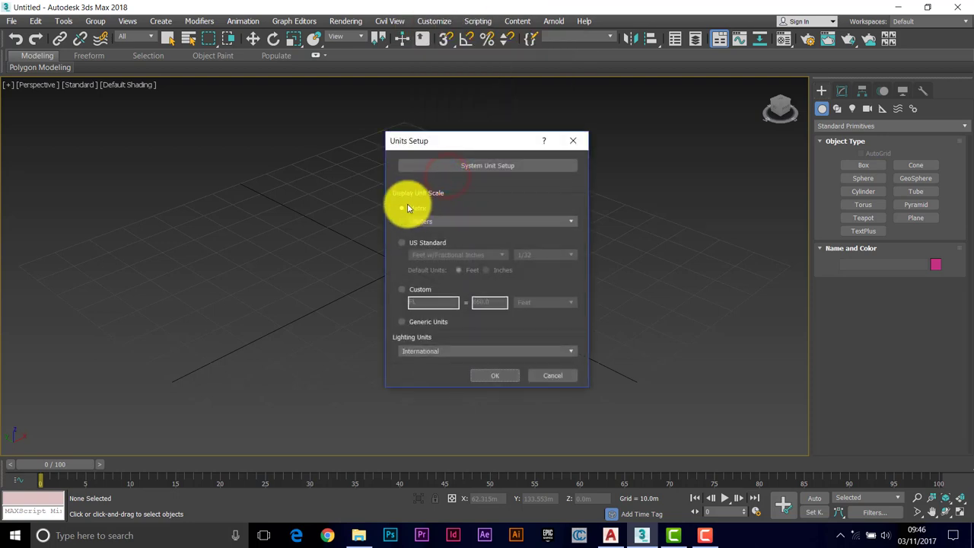
left_click(468, 166)
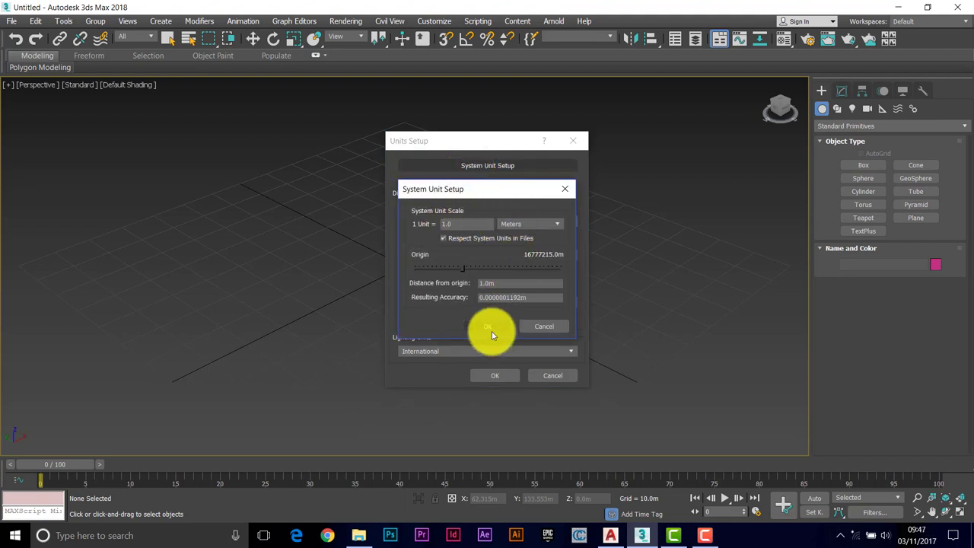
left_click(492, 331)
left_click(498, 374)
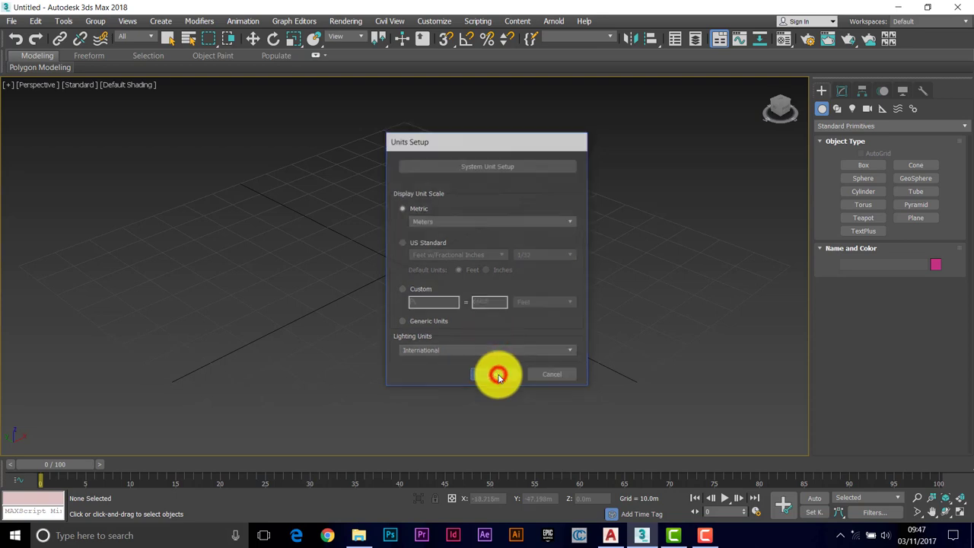
left_click(430, 23)
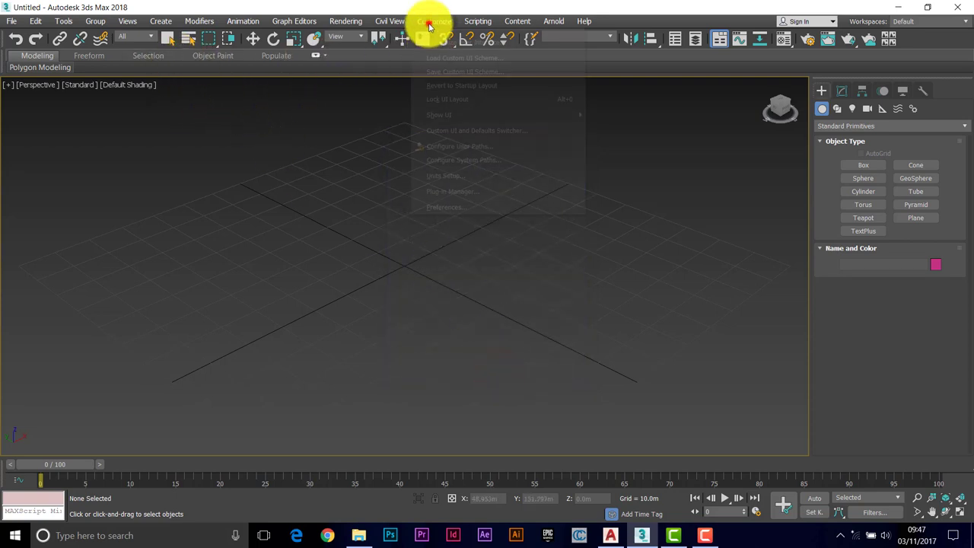
Delete the old WUHAN TEACHING map folders from the External Files user paths
left_click(451, 147)
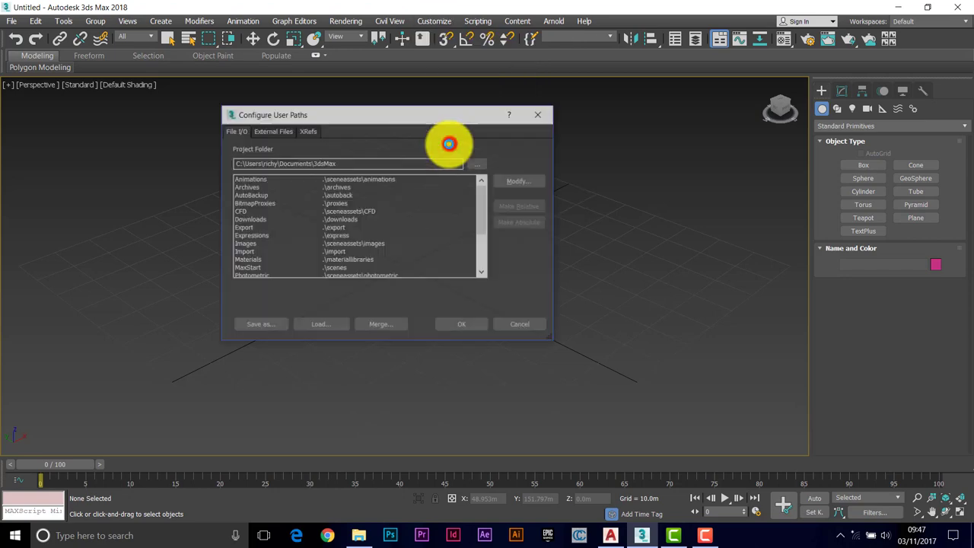
left_click(268, 130)
left_click_drag(483, 202, 482, 246)
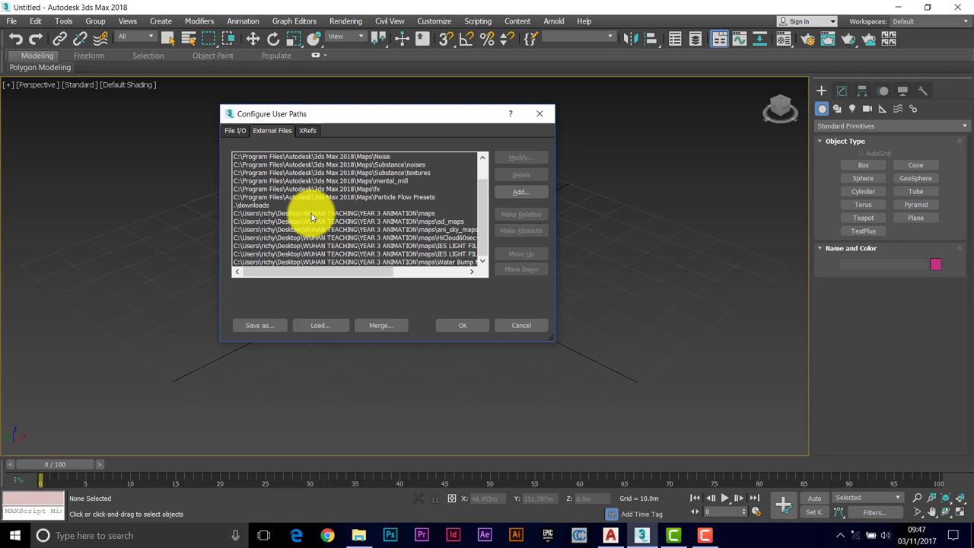
left_click(280, 213)
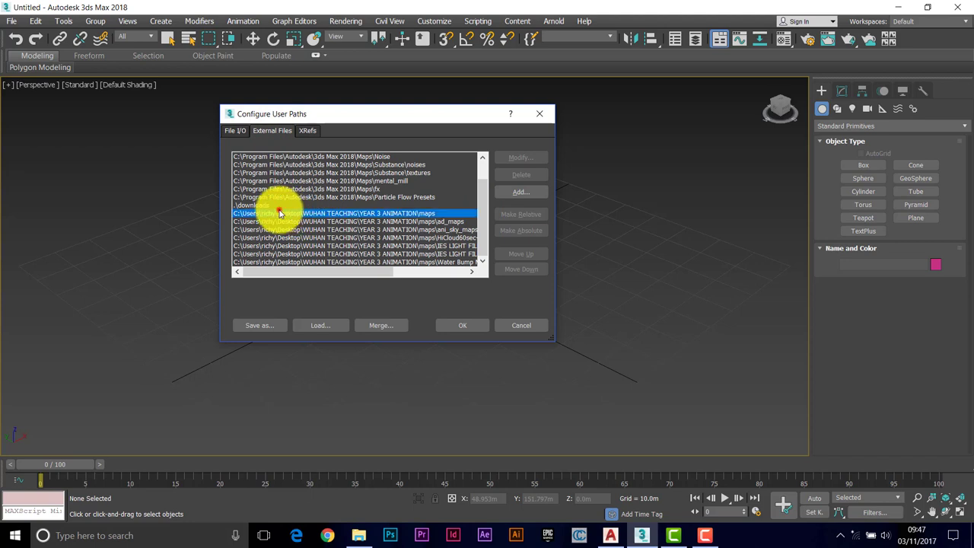
left_click(307, 262, "shift")
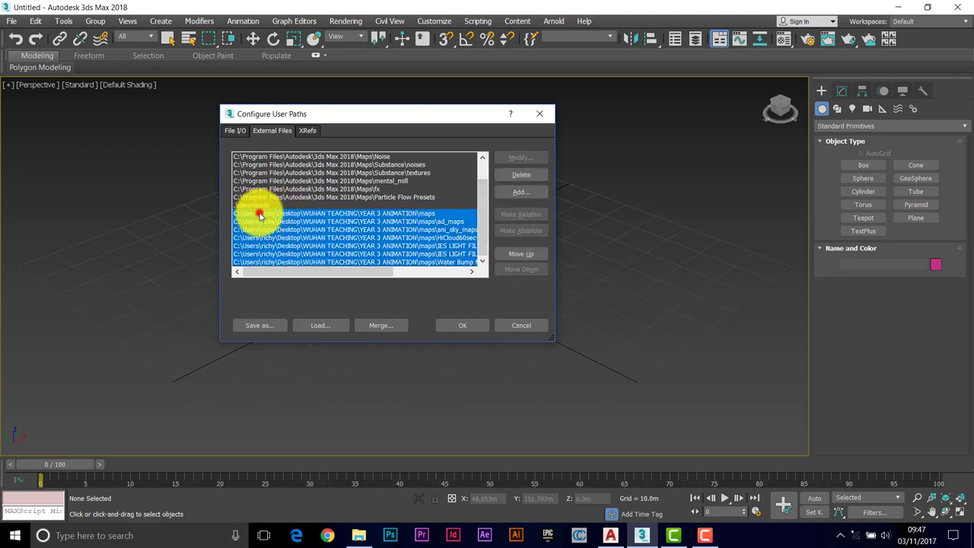
left_click(510, 176)
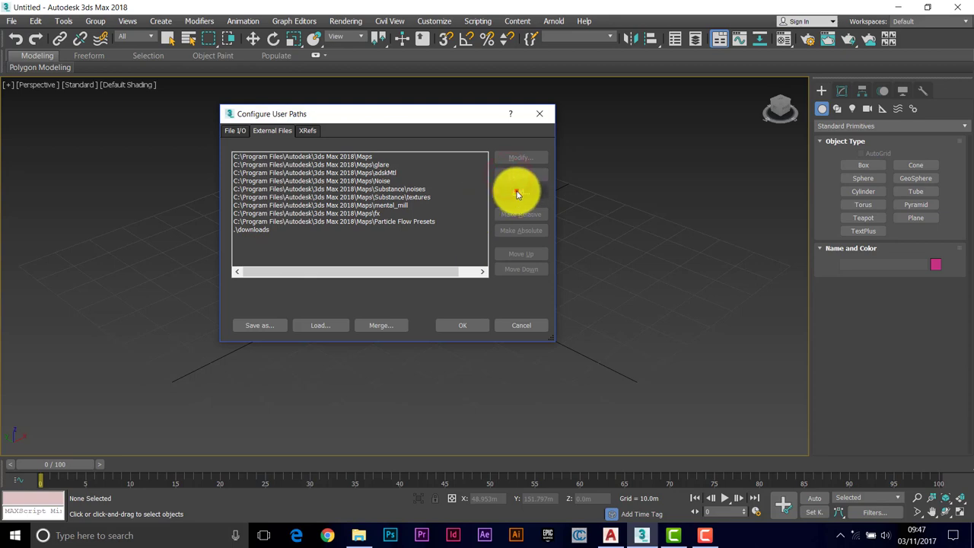
Add Desktop > TEACH 2017-18 > Roseangle_Site_Model as an external file path and confirm
left_click(517, 194)
left_click(216, 189)
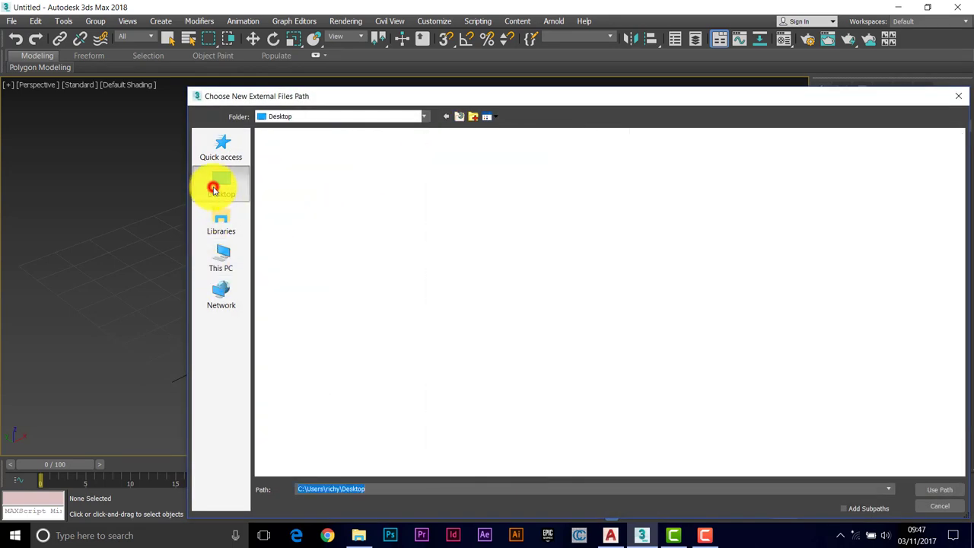
left_click_drag(347, 98, 276, 32)
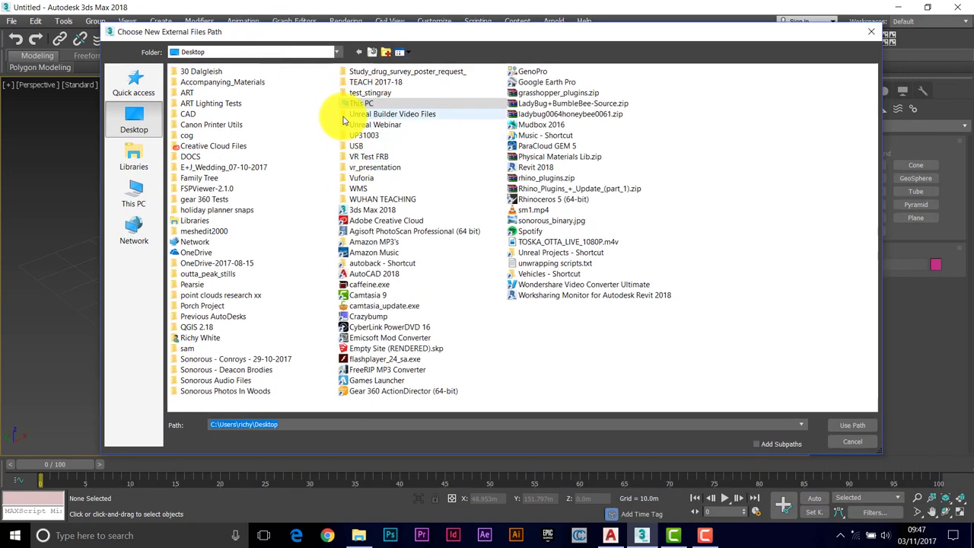
double_click(344, 81)
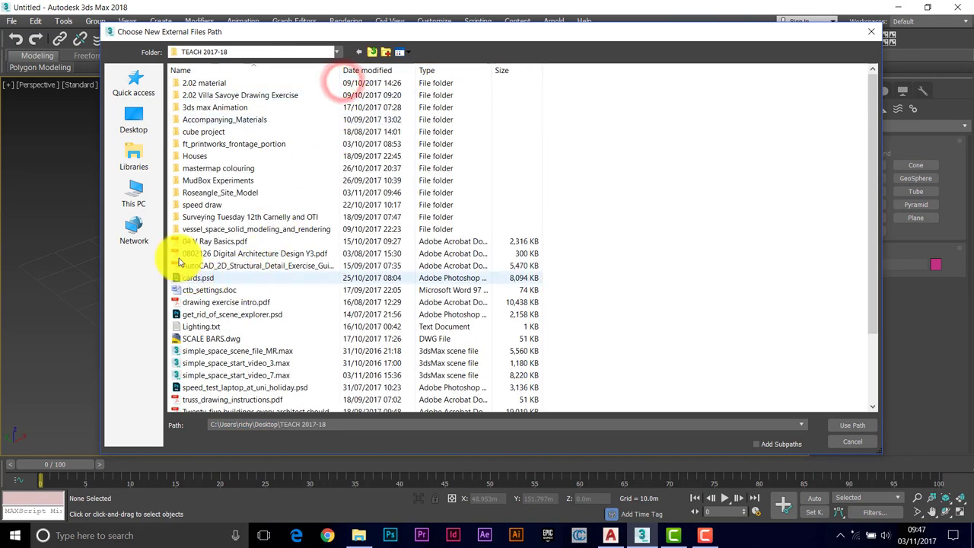
double_click(183, 193)
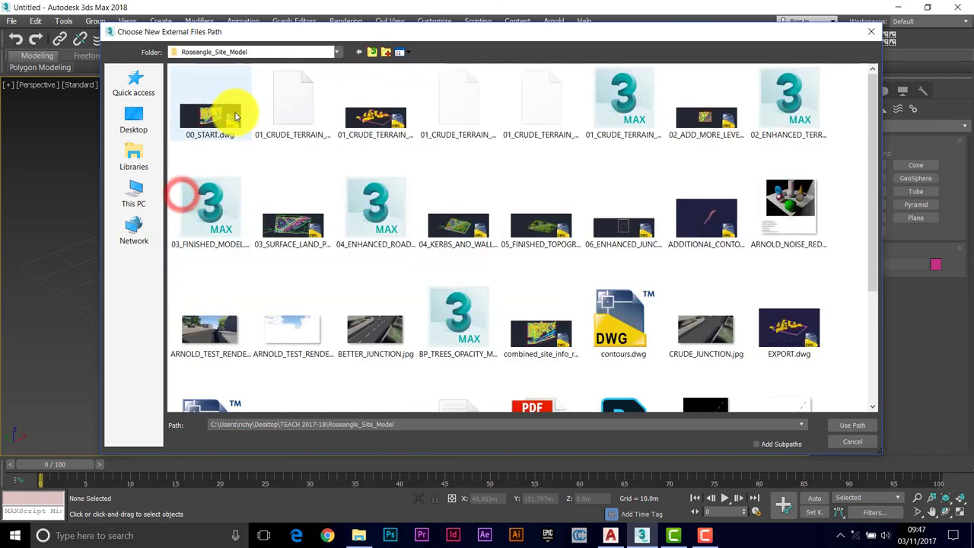
left_click_drag(874, 238, 887, 363)
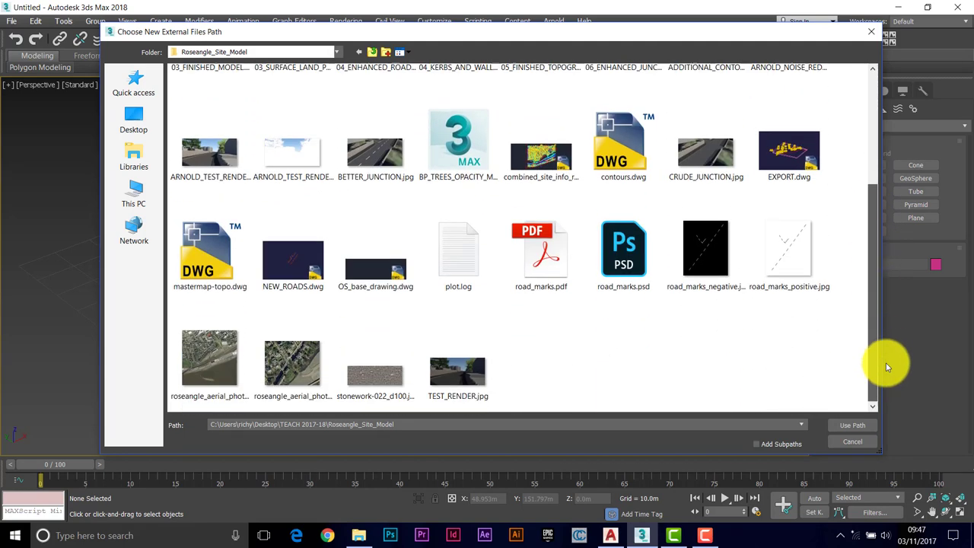
left_click(856, 426)
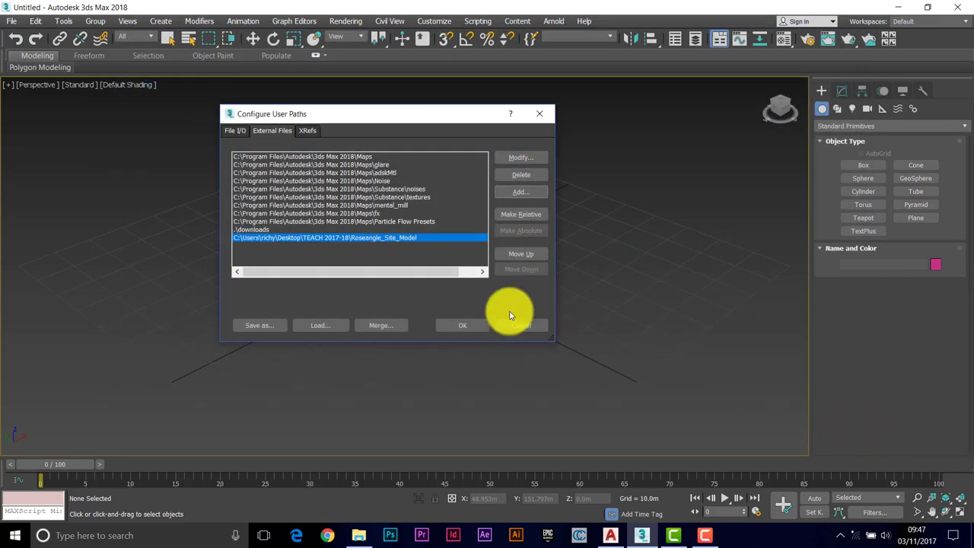
left_click(465, 326)
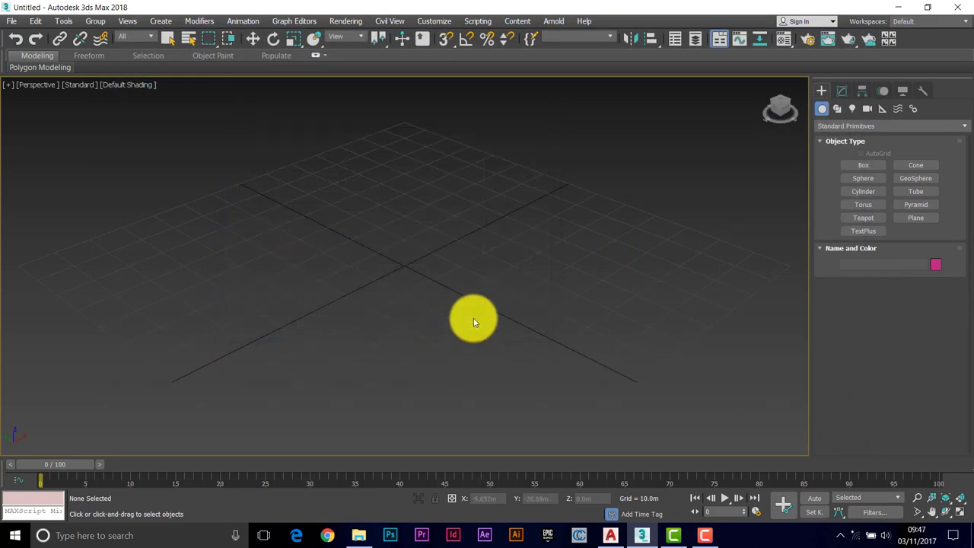
Import from Desktop > TEACH 2017-18 > Roseangle_Site_Model, selecting EXPORT.dwg
left_click(8, 22)
mouse_move(31, 184)
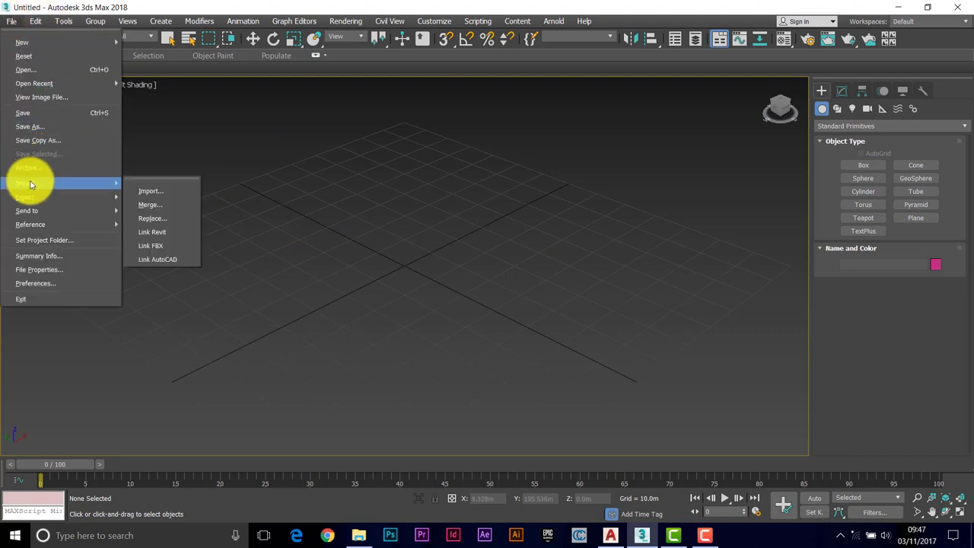
left_click(163, 191)
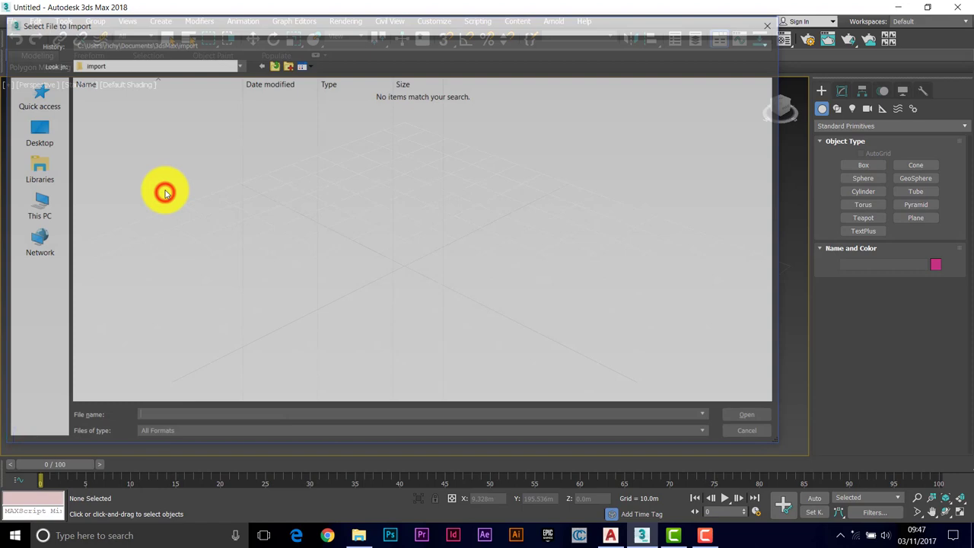
left_click(36, 135)
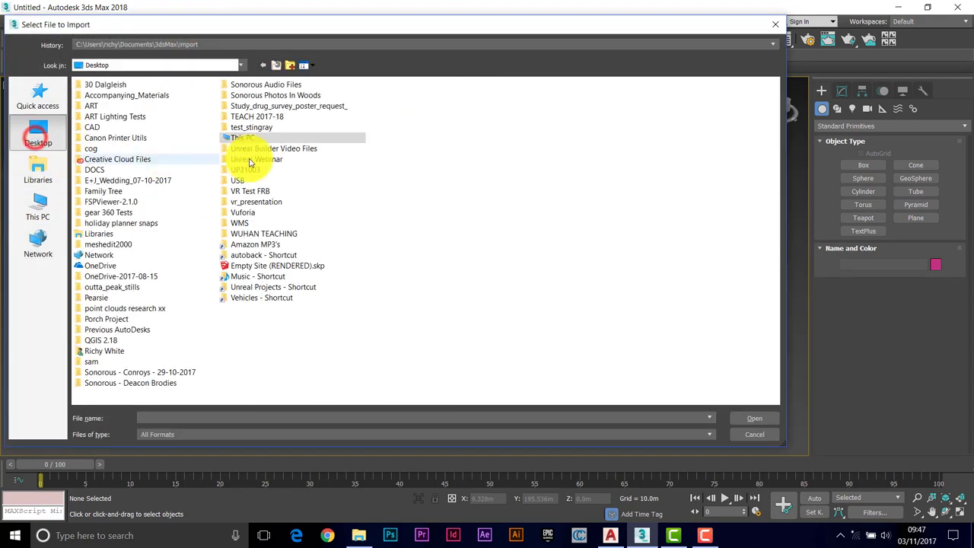
double_click(235, 116)
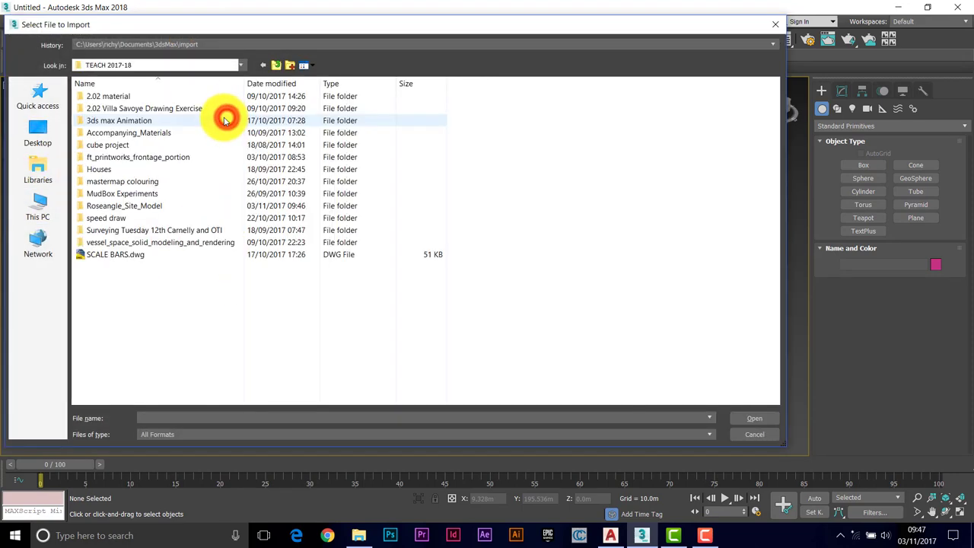
double_click(110, 207)
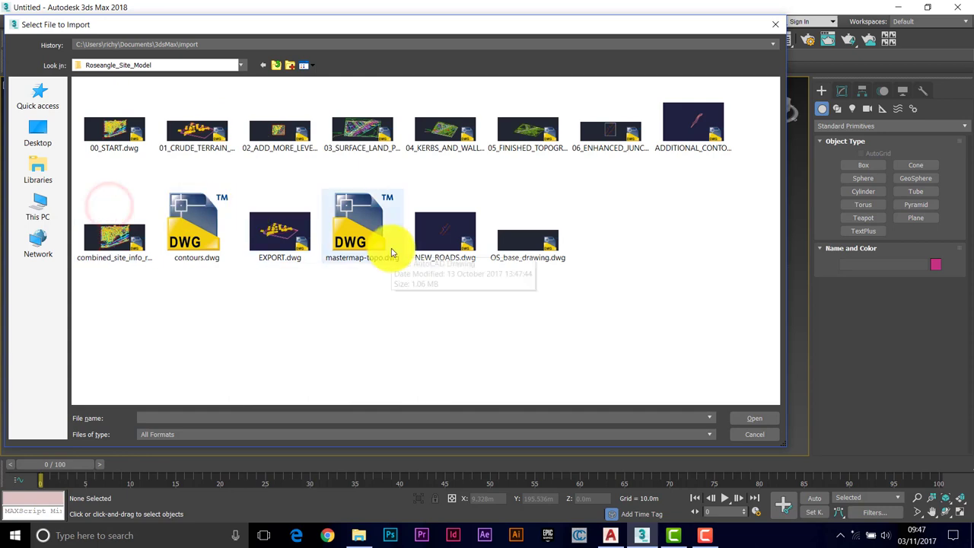
left_click(277, 228)
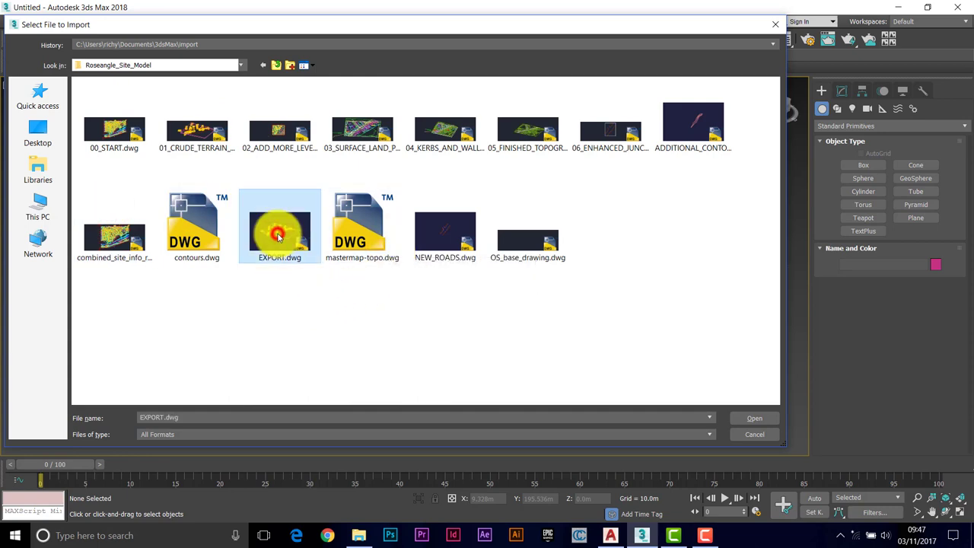
Open EXPORT.dwg with Weld nearby vertices enabled in the DWG/DXF import options
left_click(754, 418)
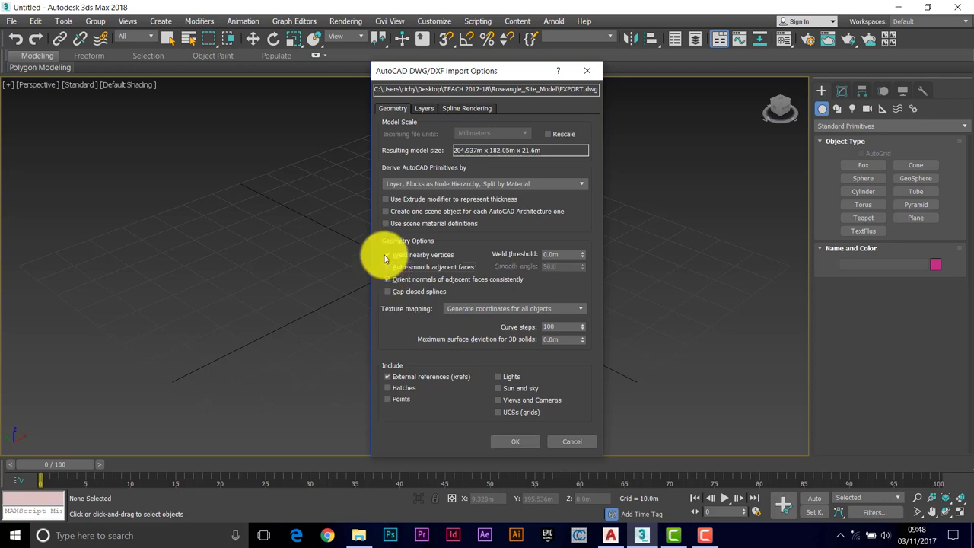
left_click(387, 255)
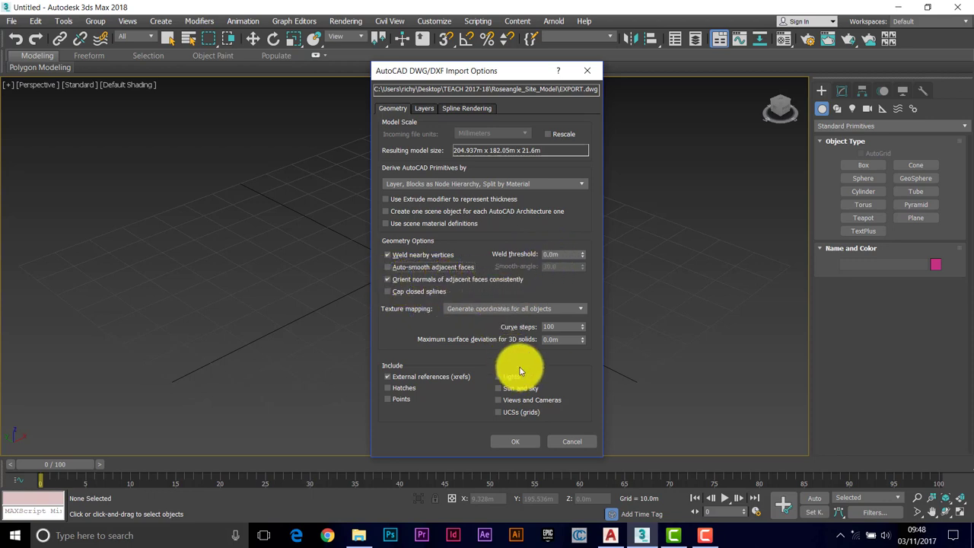
left_click(518, 444)
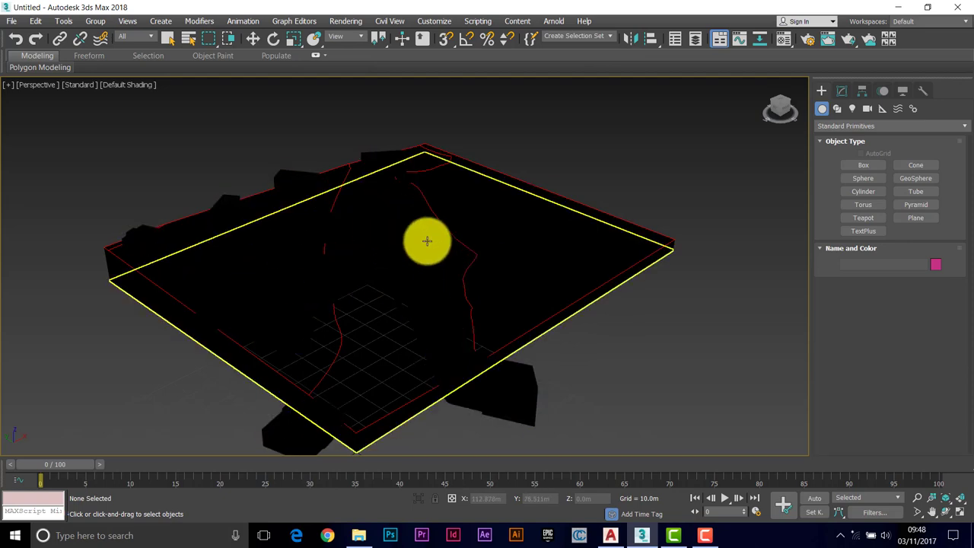
In the Material Editor, apply the Matte Paint preset, name it SIDES, base colour weight 1
left_click(785, 40)
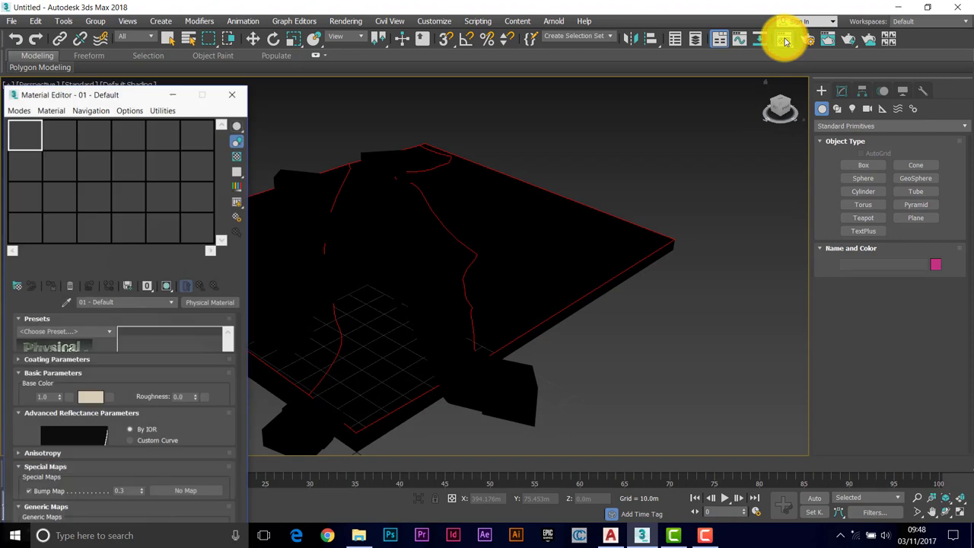
left_click(138, 94)
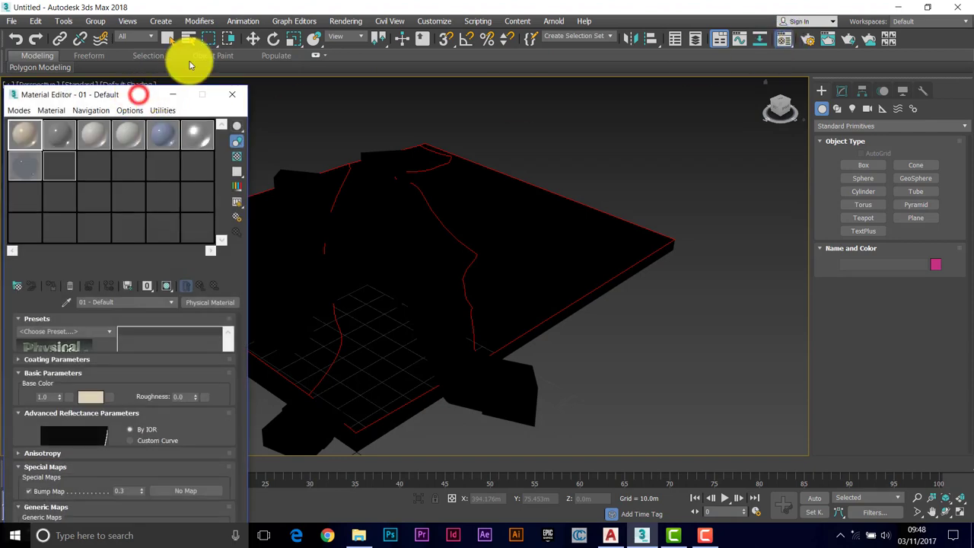
left_click(131, 95)
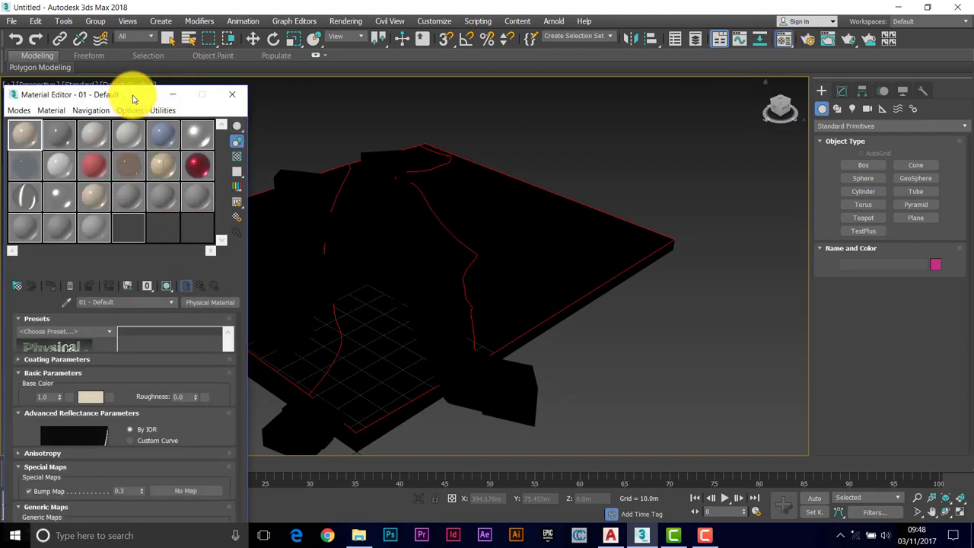
left_click_drag(194, 77, 158, 24)
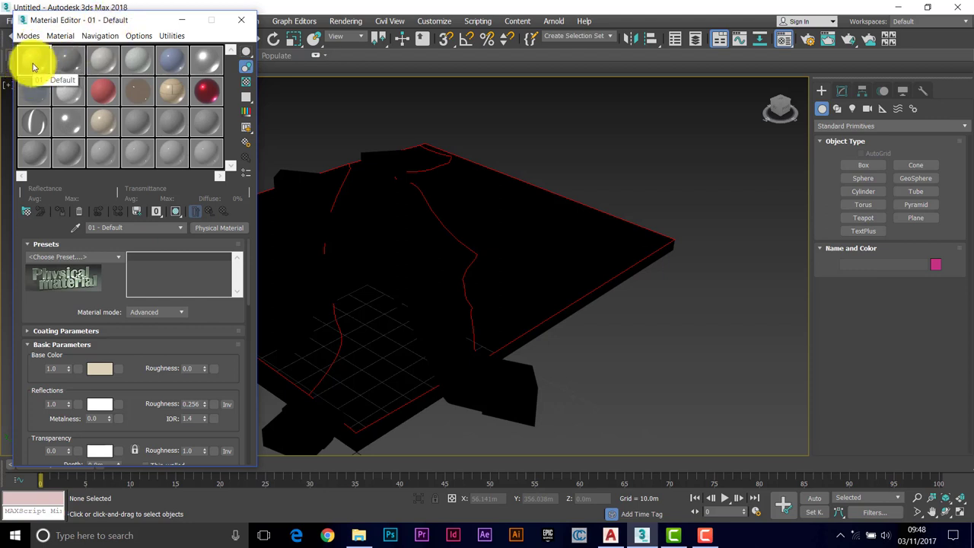
left_click(119, 258)
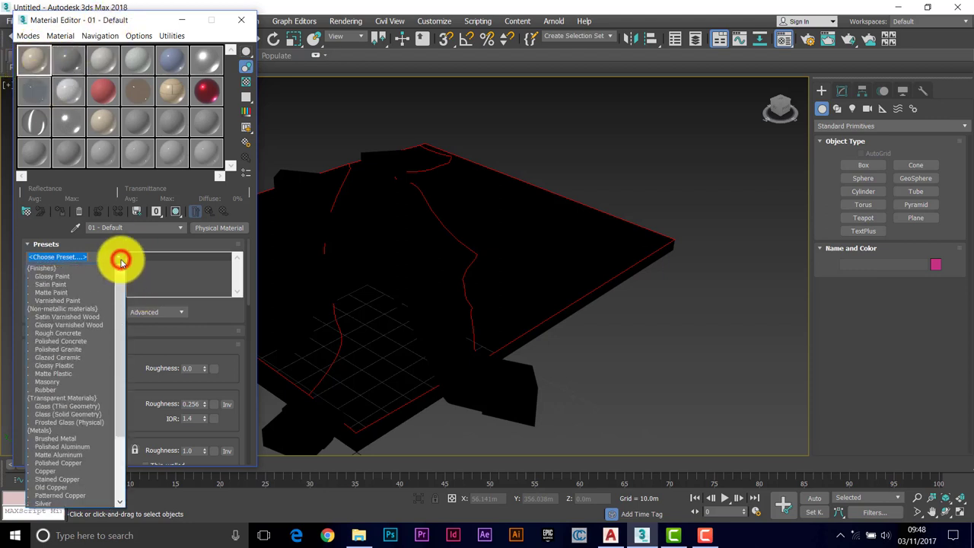
left_click(47, 293)
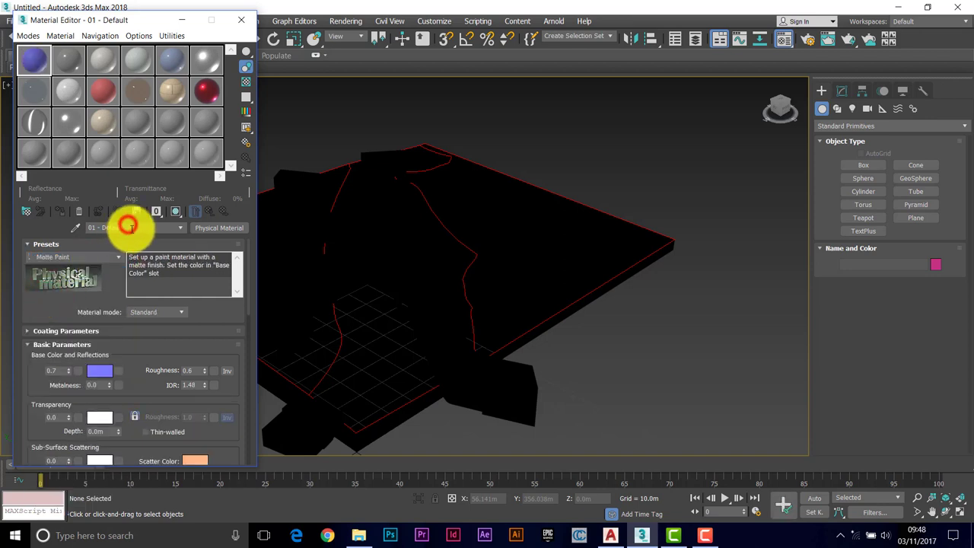
left_click_drag(127, 226, 55, 229)
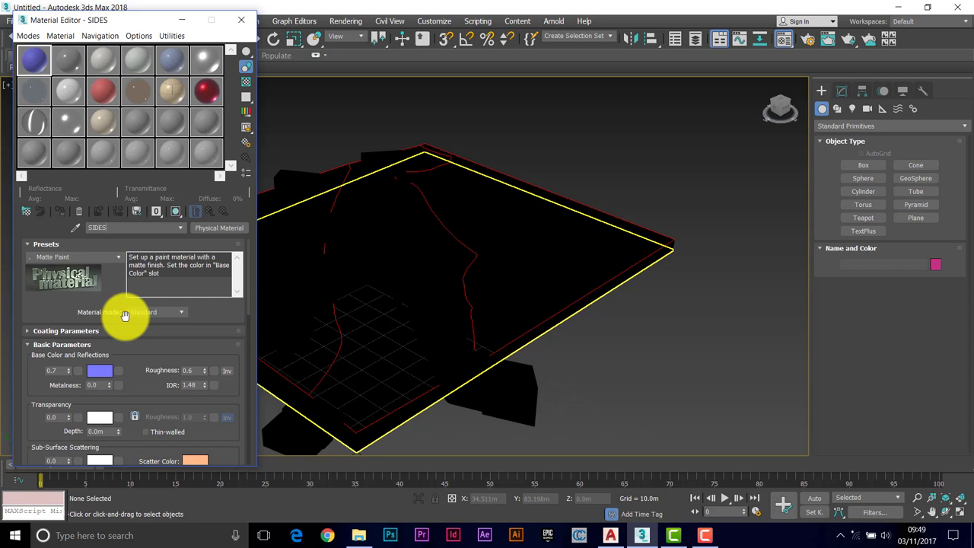
double_click(53, 371)
type("1")
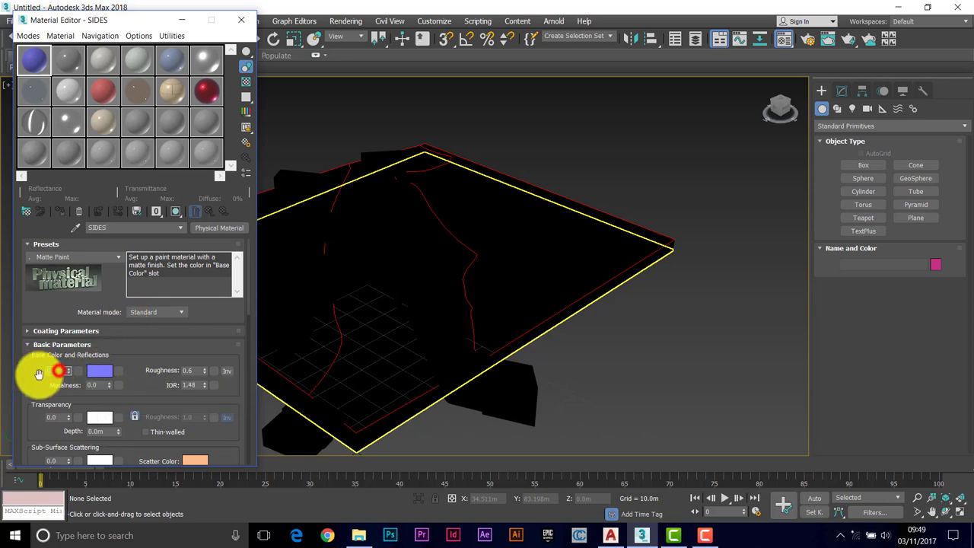
Switch SIDES to Advanced mode, set Reflections to 0, and base colour 0.431/0.502/0.431 grey-green
left_click(183, 312)
left_click(144, 331)
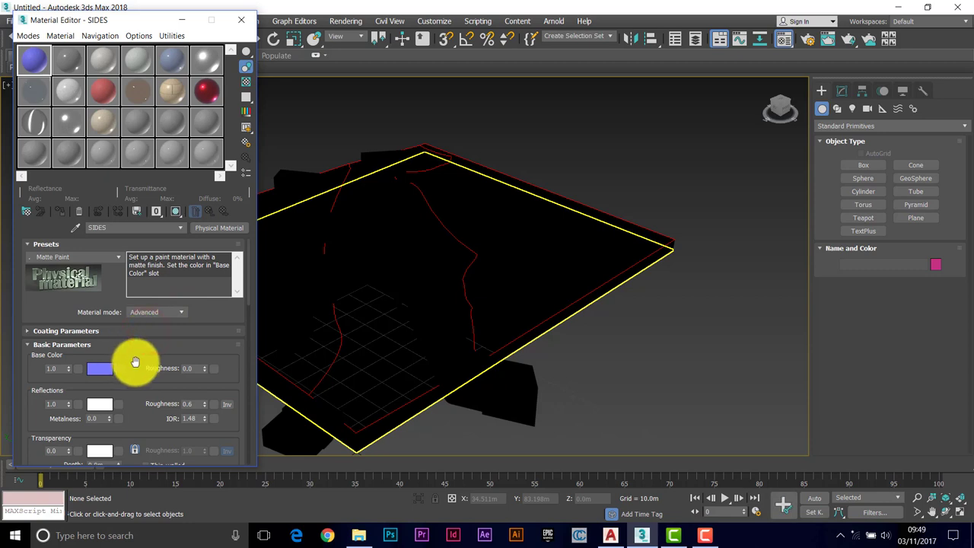
double_click(59, 351)
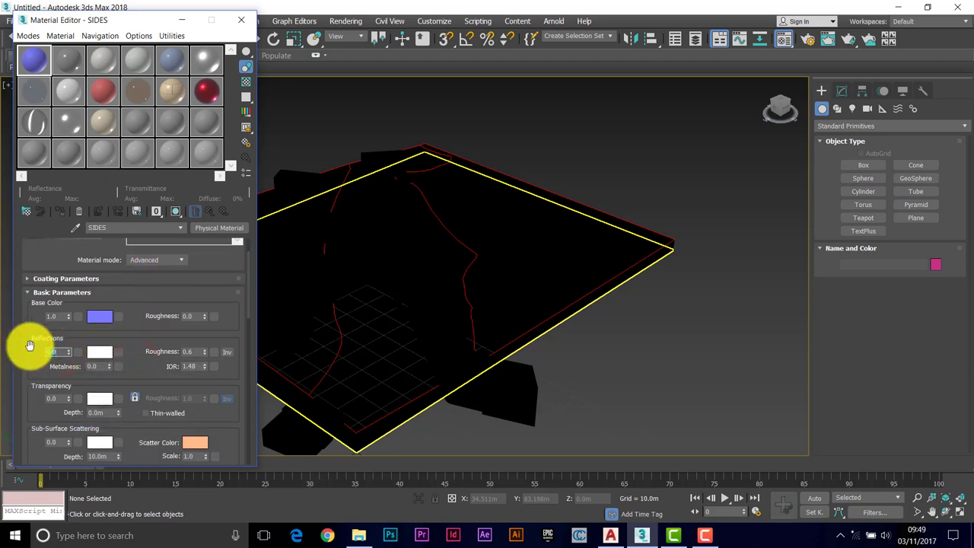
right_click(68, 352)
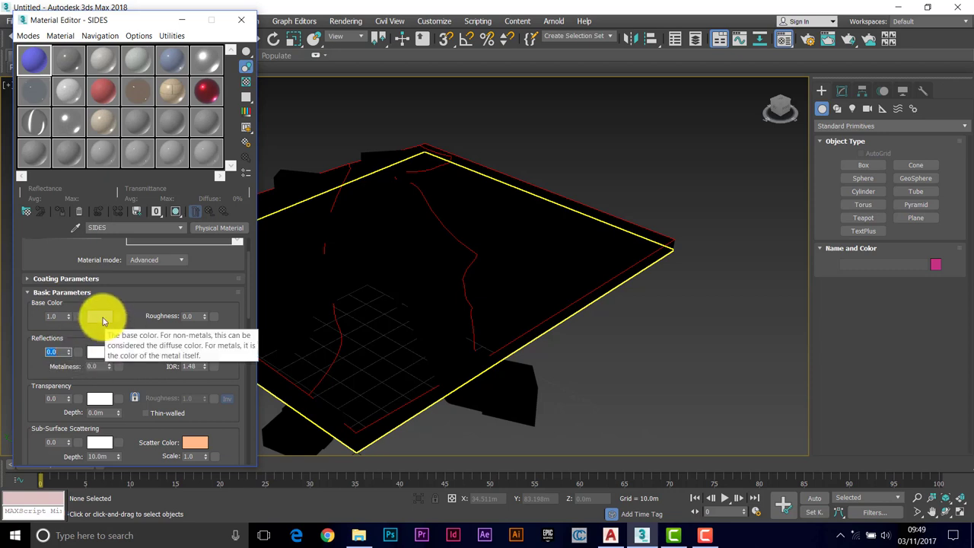
left_click(97, 316)
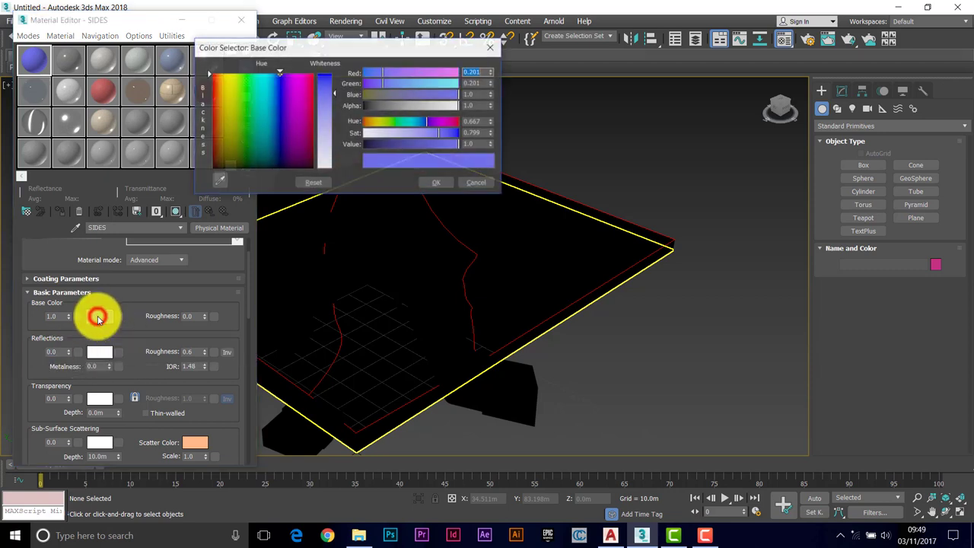
left_click_drag(264, 144, 246, 157)
left_click_drag(344, 92, 333, 102)
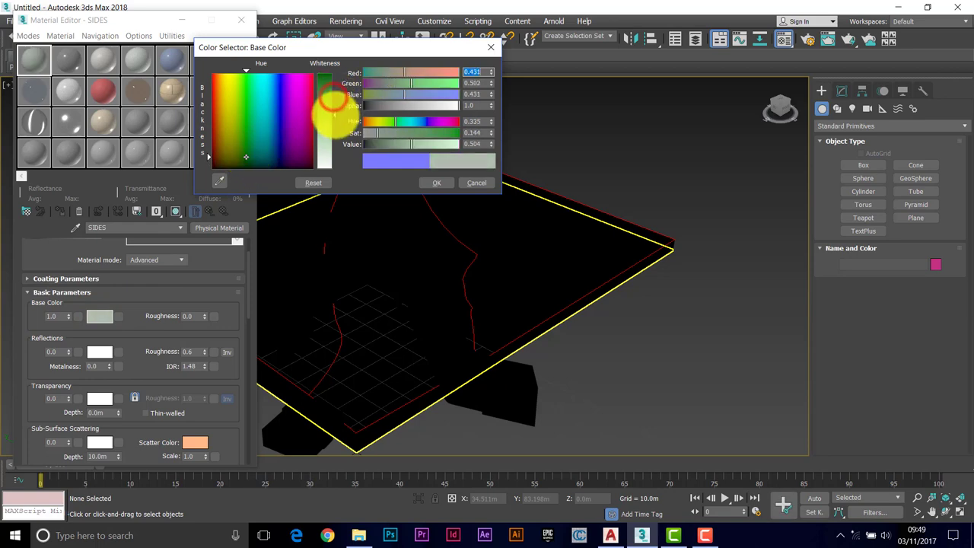
left_click(437, 182)
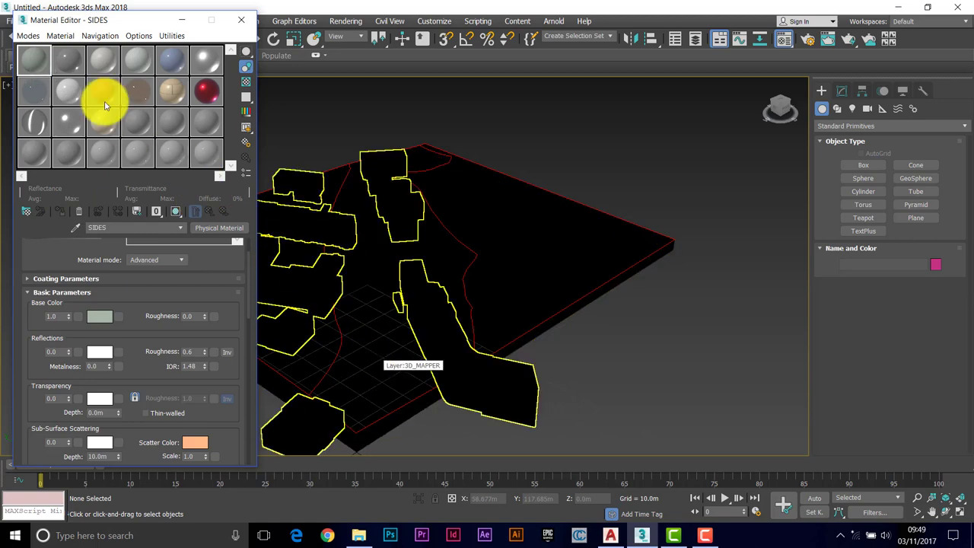
Apply the SIDES material to the terrain slab
left_click_drag(34, 61, 294, 302)
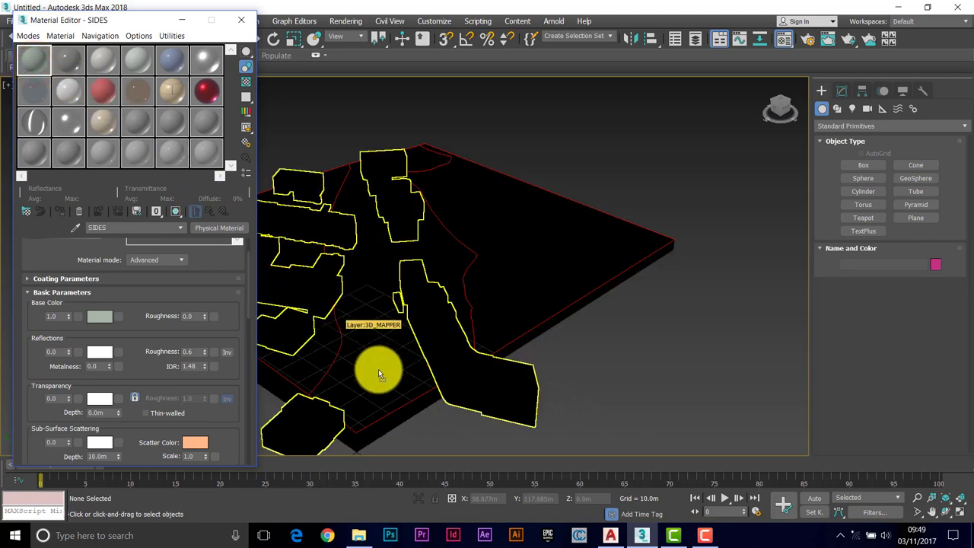
left_click_drag(378, 369, 379, 369)
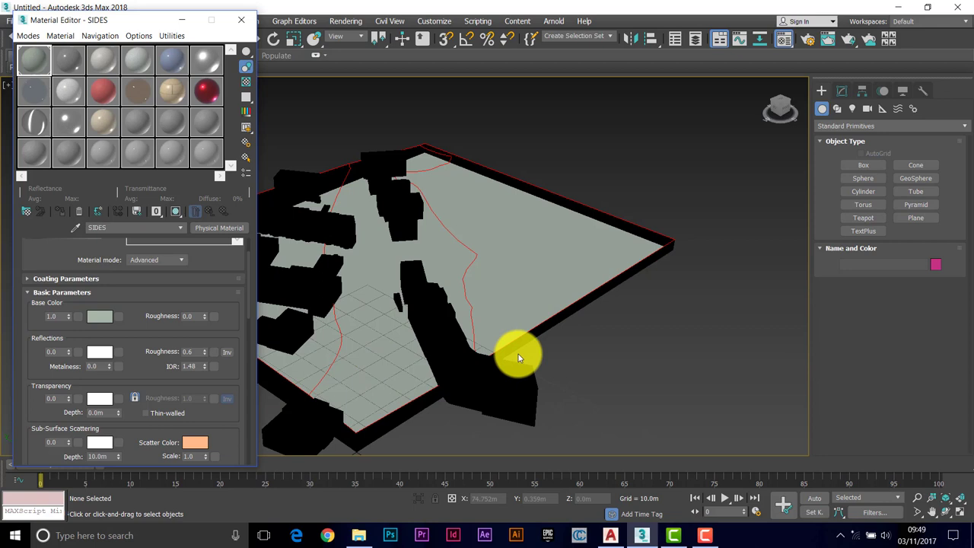
left_click(538, 327)
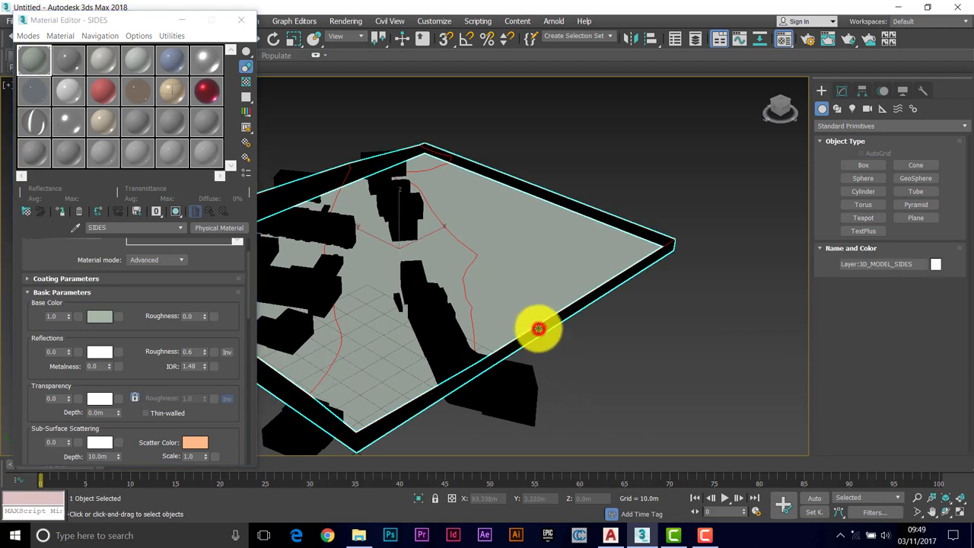
left_click(62, 214)
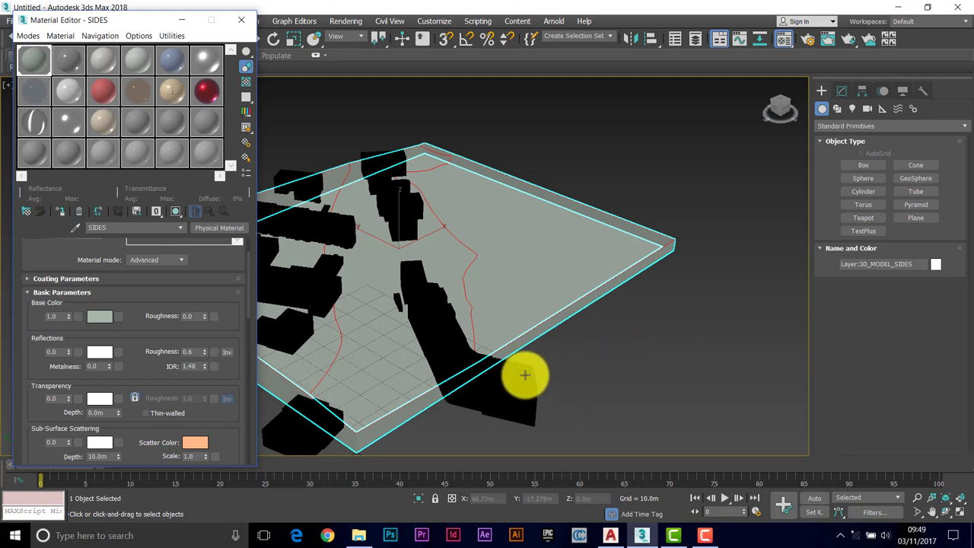
Make a second material, BUILDINGS, with neutral grey 0.29 base colour and apply it to the buildings
left_click(66, 61)
left_click_drag(115, 228, 70, 229)
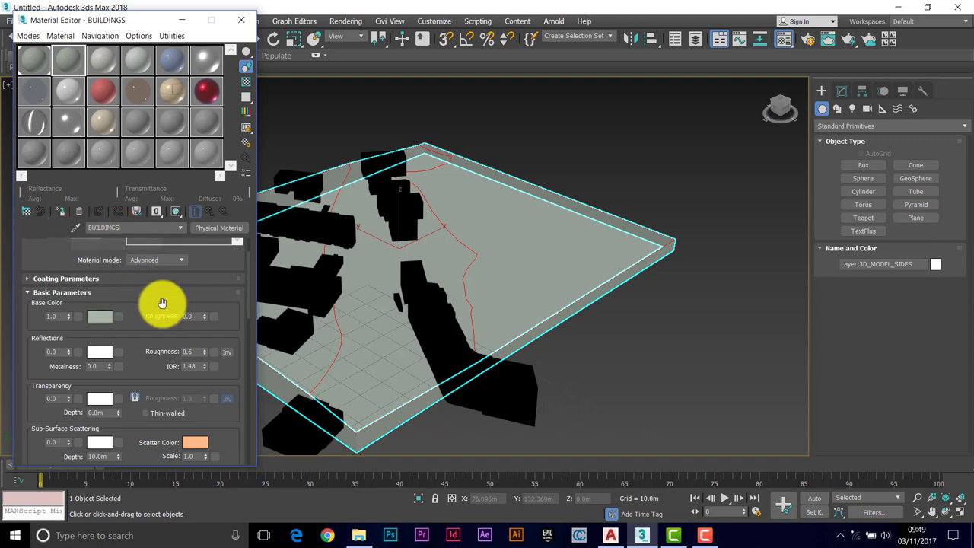
left_click(101, 319)
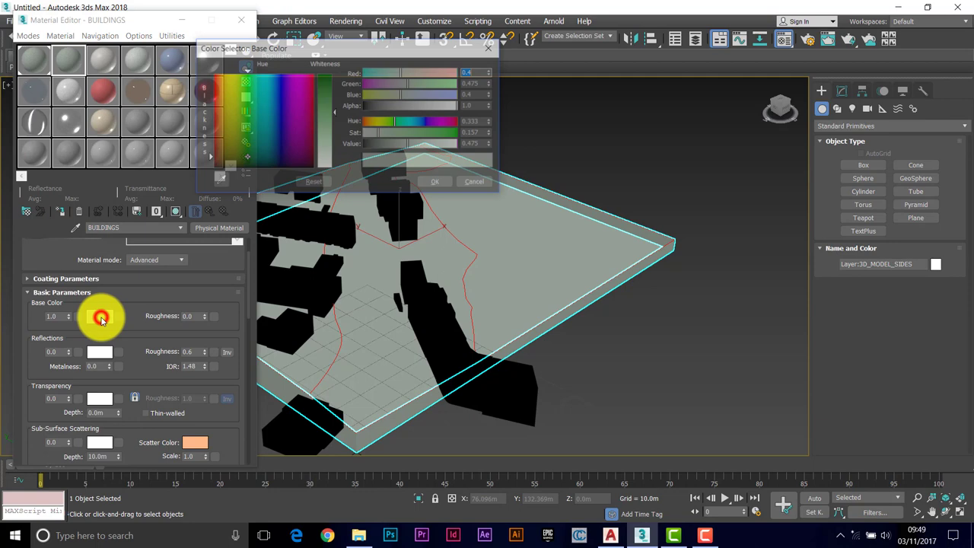
left_click(243, 157)
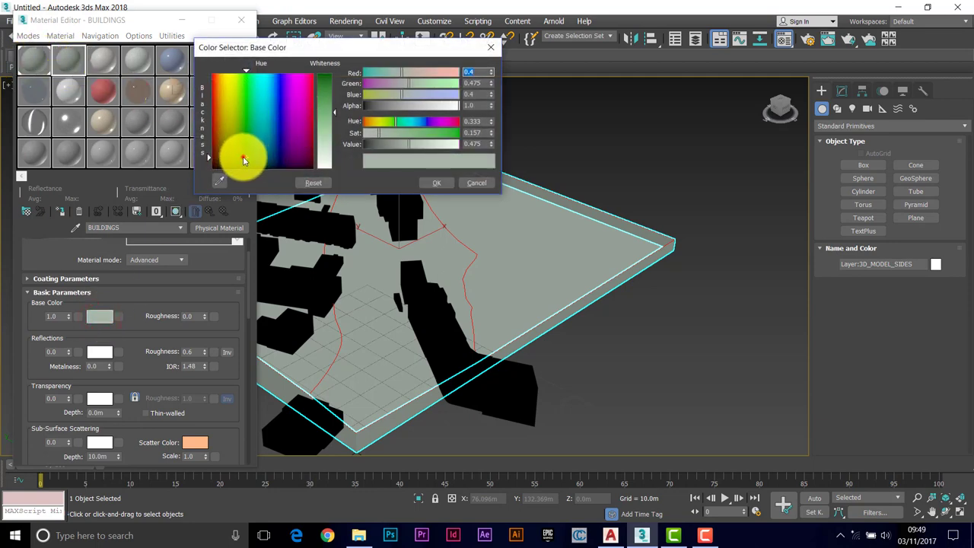
left_click_drag(243, 156, 251, 167)
mouse_move(329, 112)
left_mouse_down()
mouse_move(334, 87)
mouse_move(334, 98)
left_mouse_up()
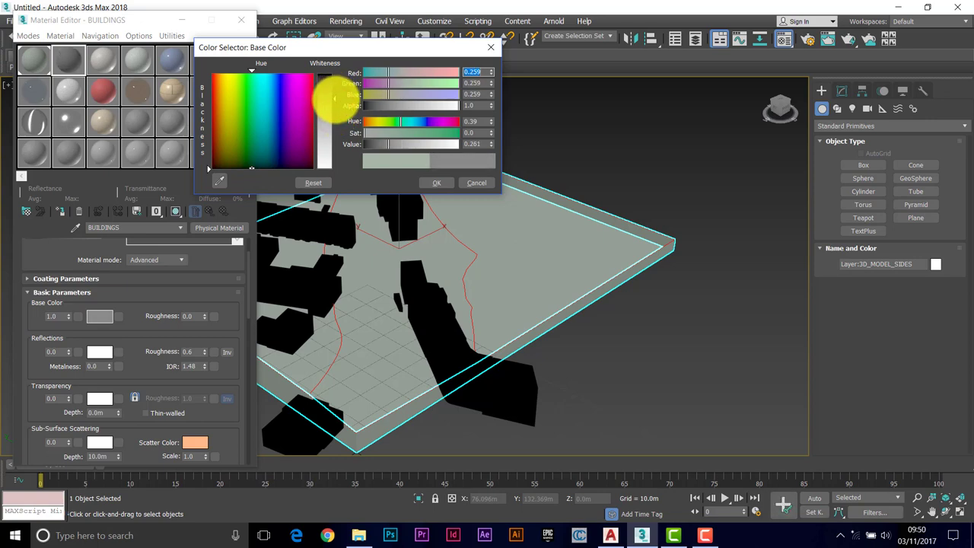
left_click(439, 182)
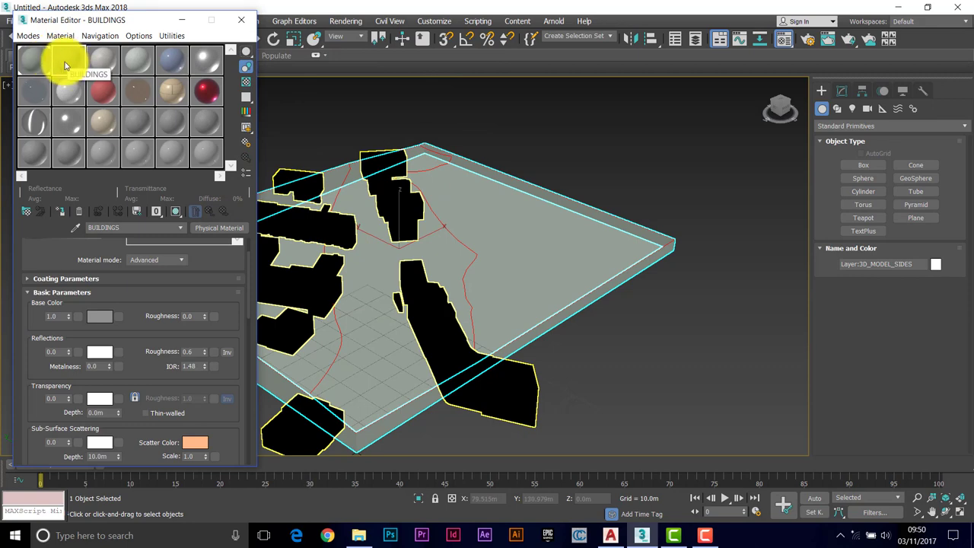
left_click_drag(64, 66, 508, 397)
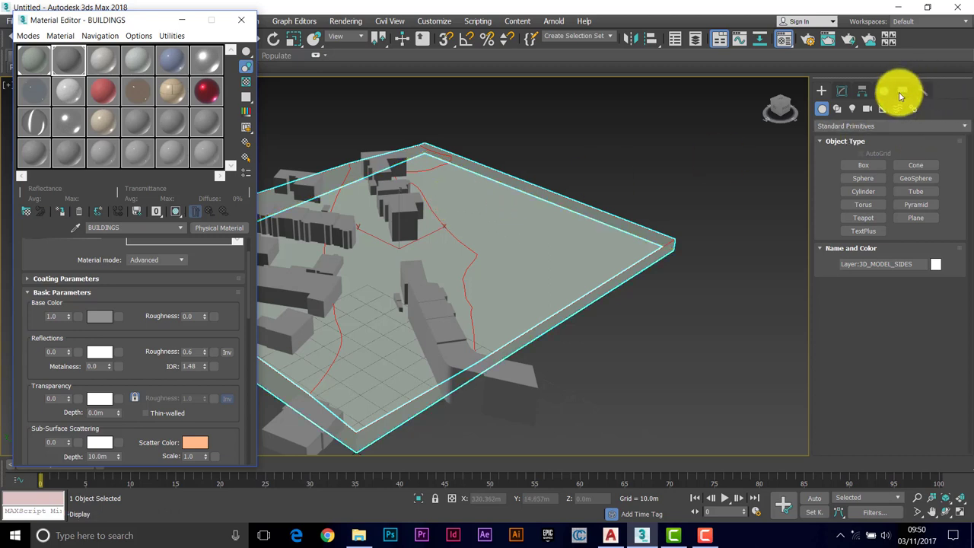
Hide the slab, building blocks and ground plane one by one, then close the Material Editor
left_click(900, 96)
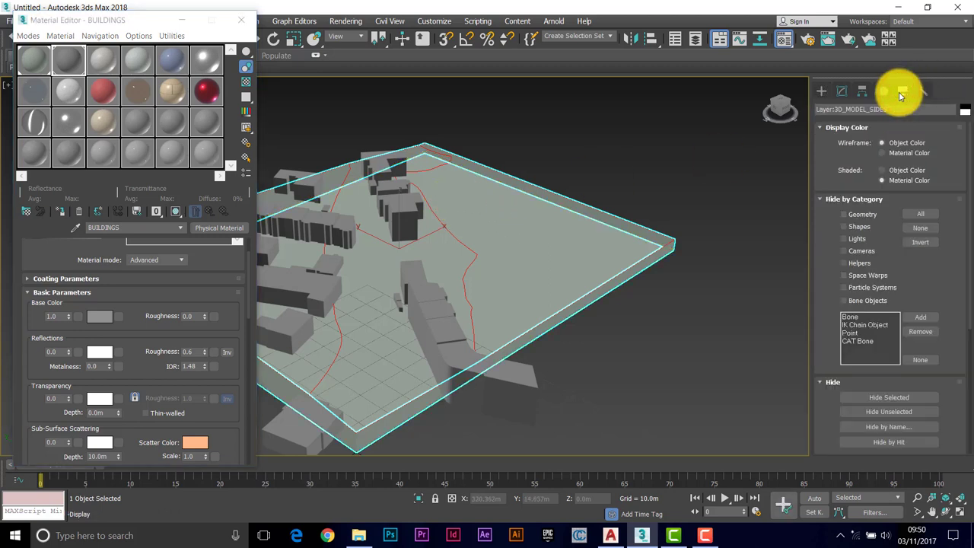
left_click(889, 397)
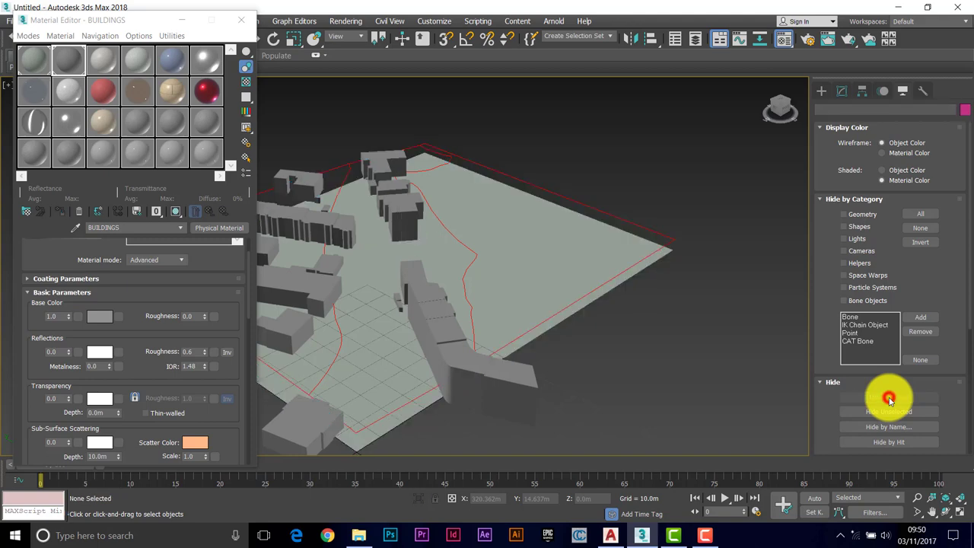
left_click(518, 390)
left_click(883, 398)
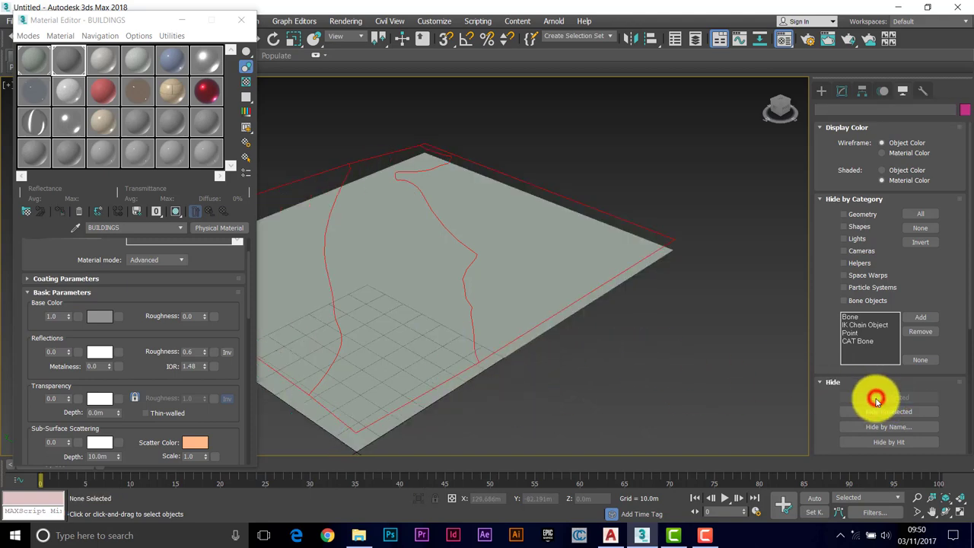
left_click(597, 242)
left_click(885, 397)
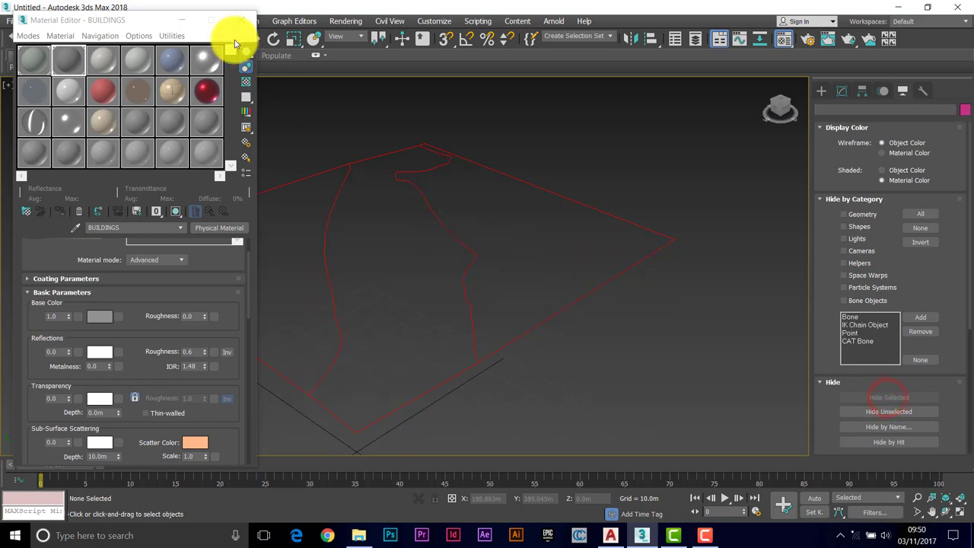
left_click(242, 20)
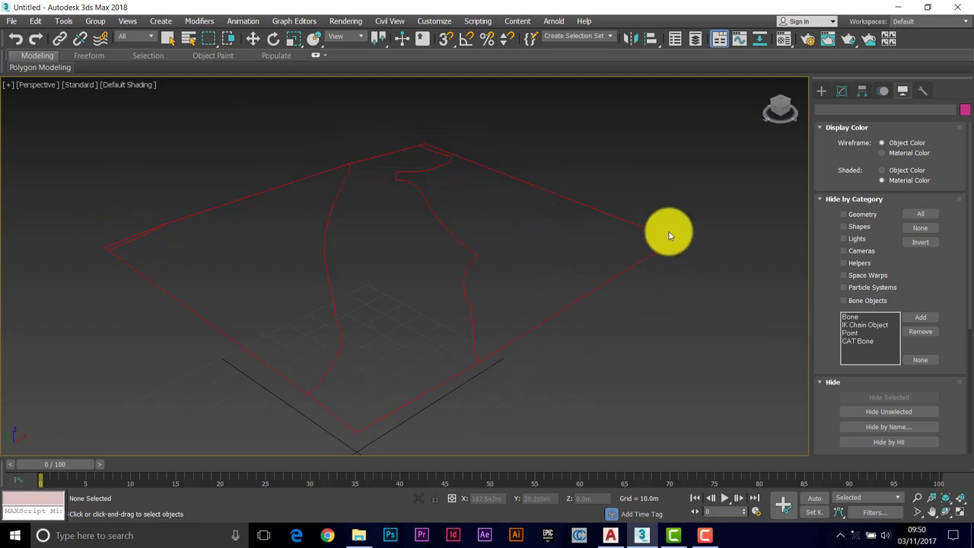
Create a Compound Objects Terrain from the Ordinary_ContourLine contours and view it from a lower angle
left_click(592, 210)
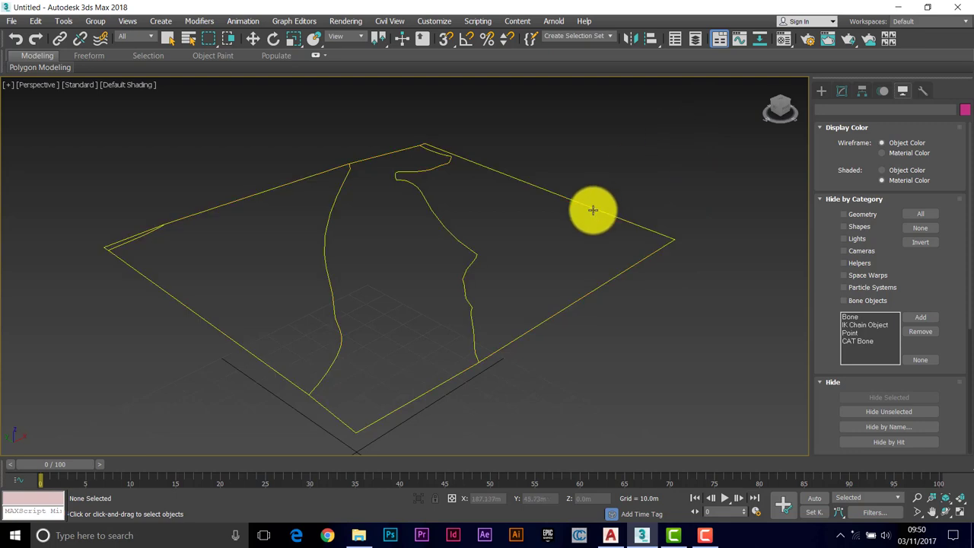
left_click(821, 92)
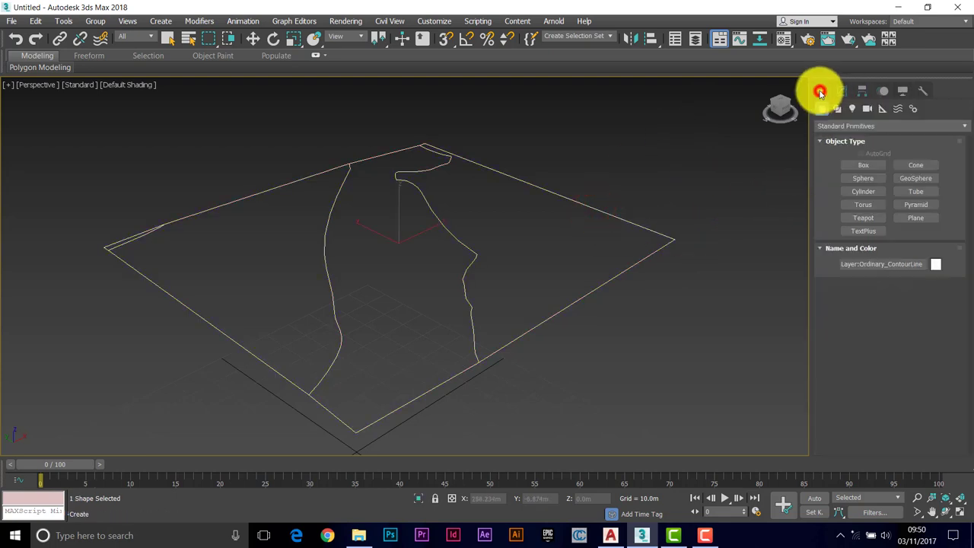
left_click(963, 125)
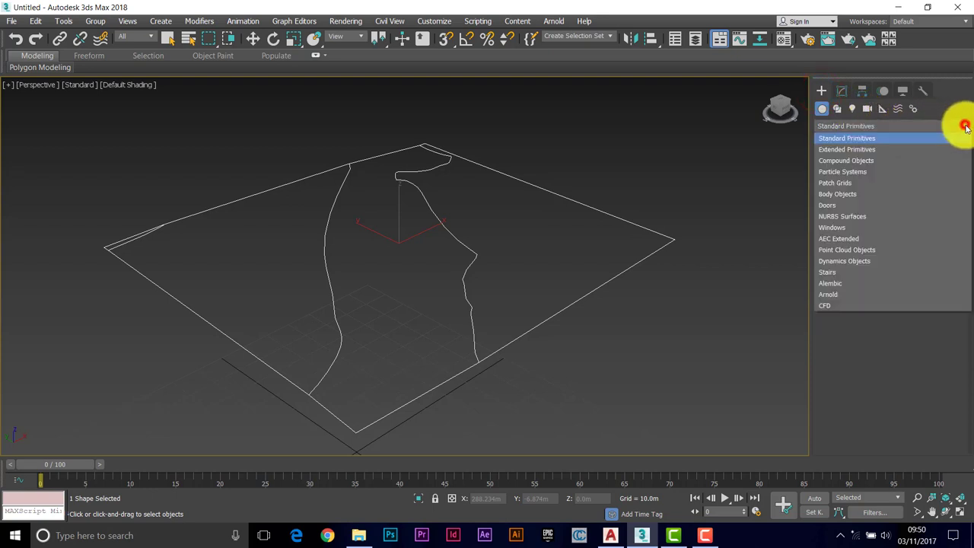
left_click(843, 161)
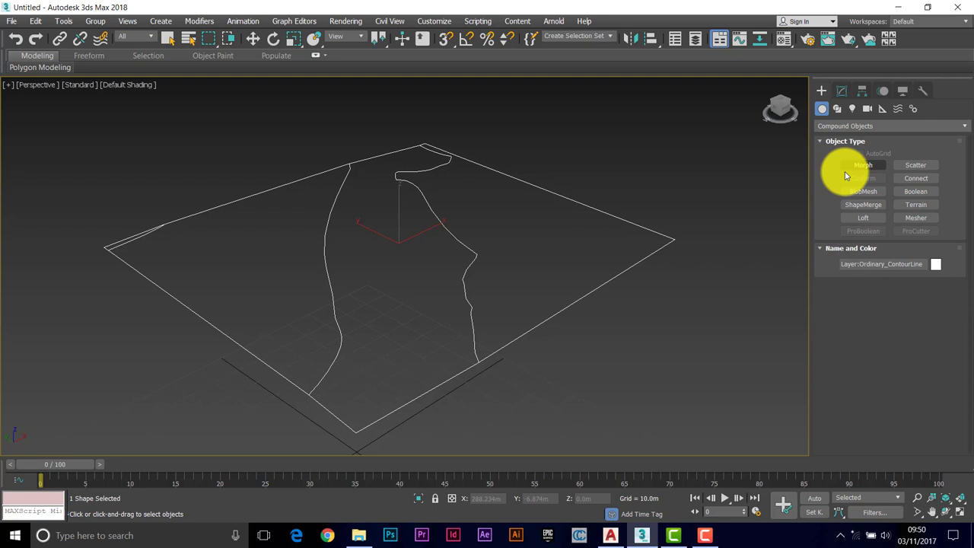
left_click(927, 207)
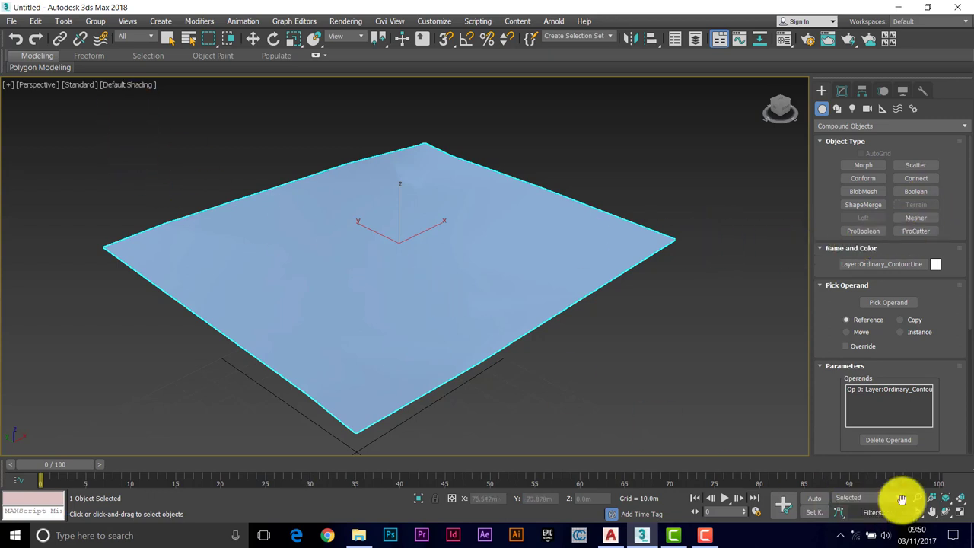
left_click(945, 512)
left_click_drag(413, 289, 394, 296)
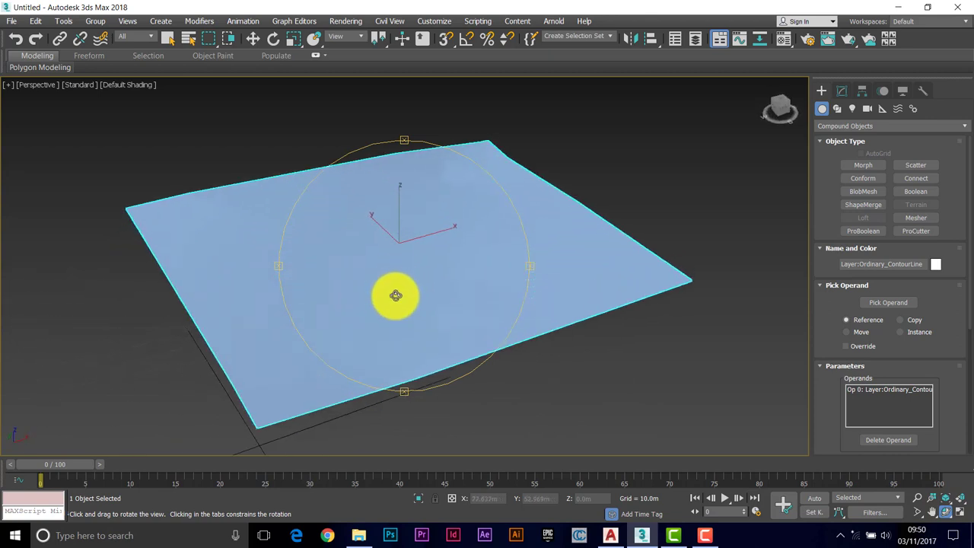
Switch the viewport shading to Edged Faces and zoom in on the terrain's triangle edges
left_click(126, 83)
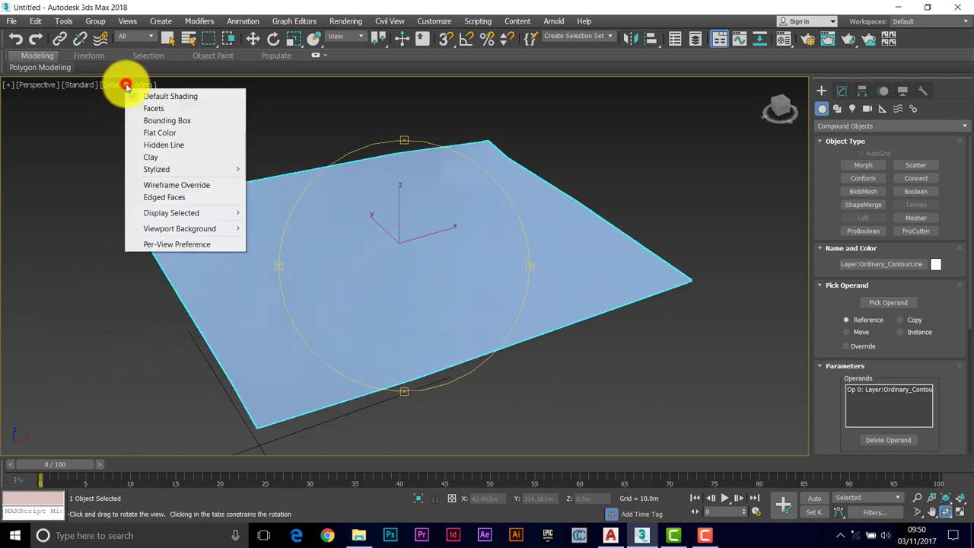
left_click(160, 199)
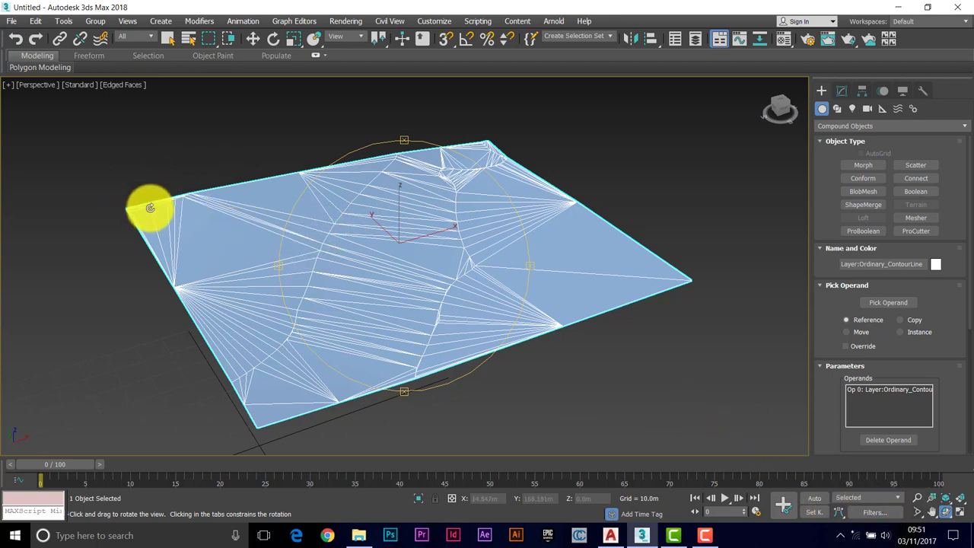
scroll(149, 203, "up", 3)
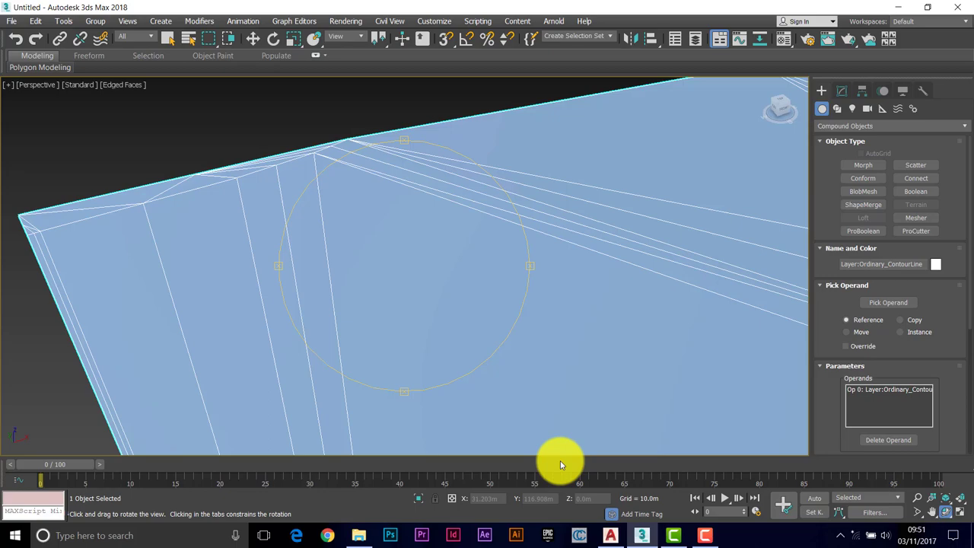
In AutoCAD, orbit closer and turn off the buildings layer by picking a building
left_click(614, 534)
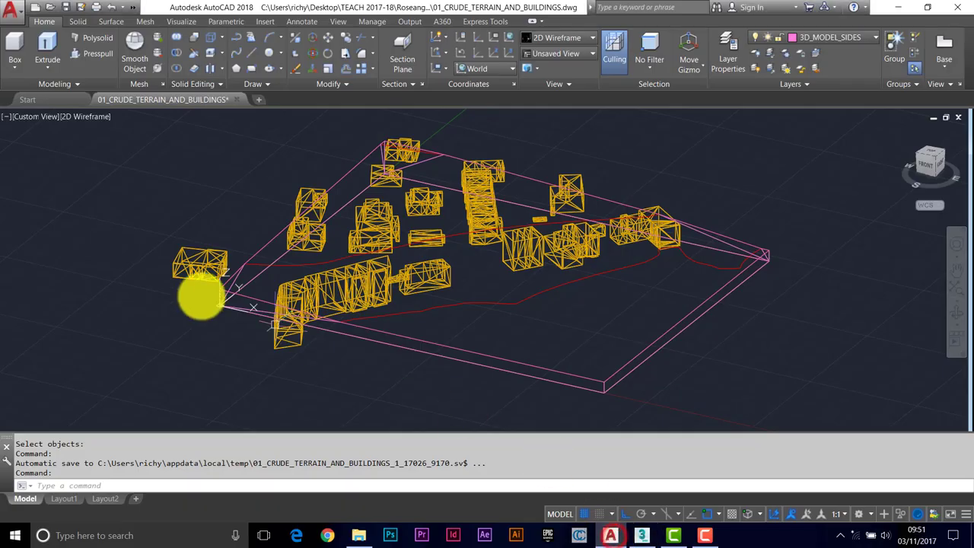
scroll(370, 250, "up", 3)
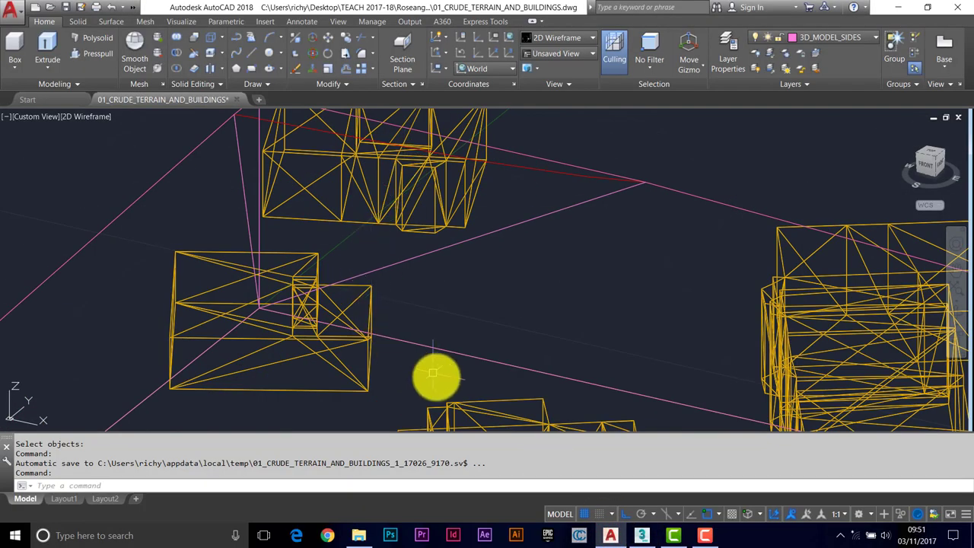
middle_click_drag(435, 373, 437, 330, "shift")
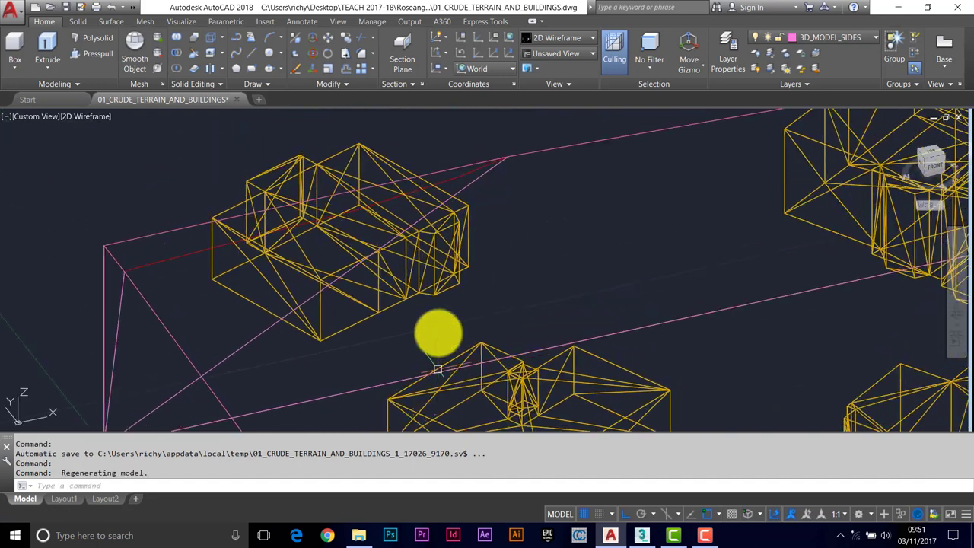
left_click(756, 52)
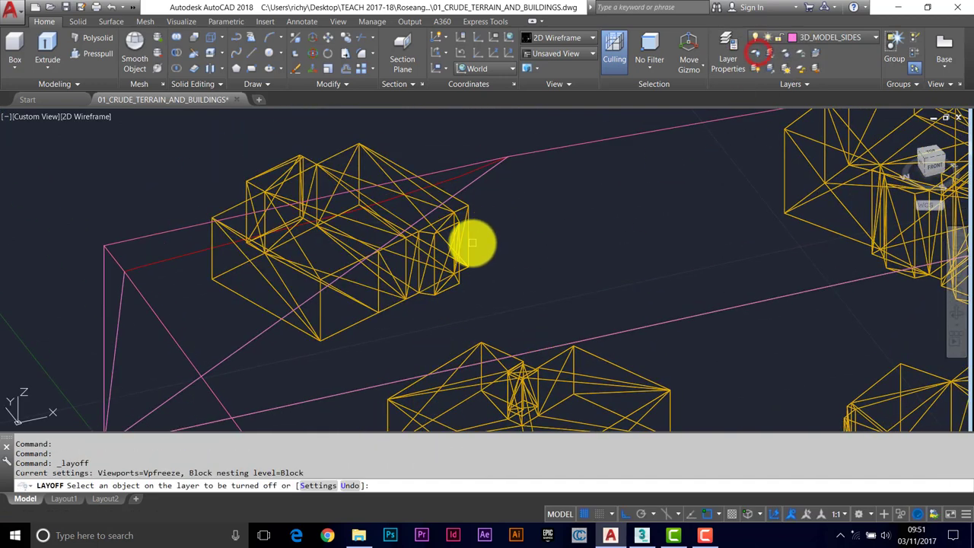
left_click(467, 247)
key("Escape")
key("Escape")
Select the red contour polyline and one of its vertex grips, then return to 3ds Max
left_click(229, 243)
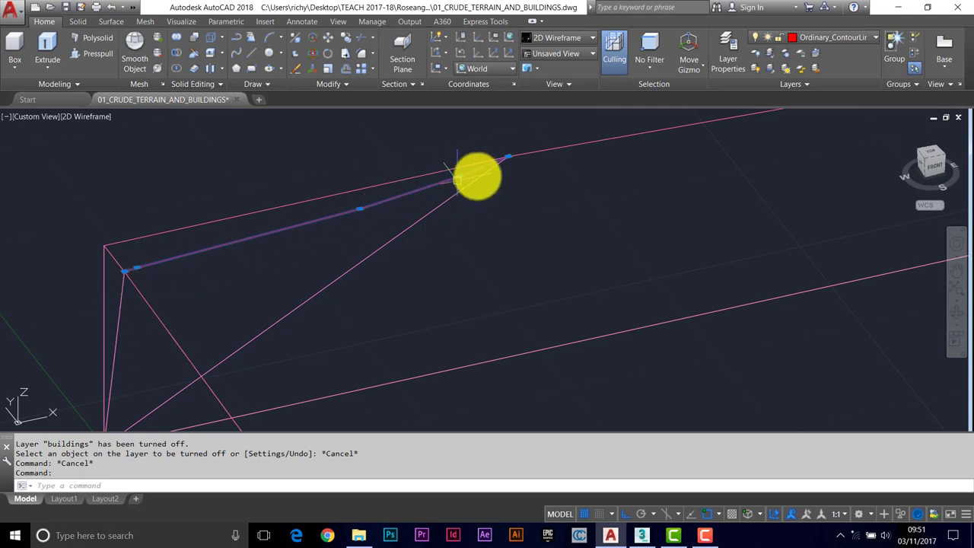
left_click(473, 163)
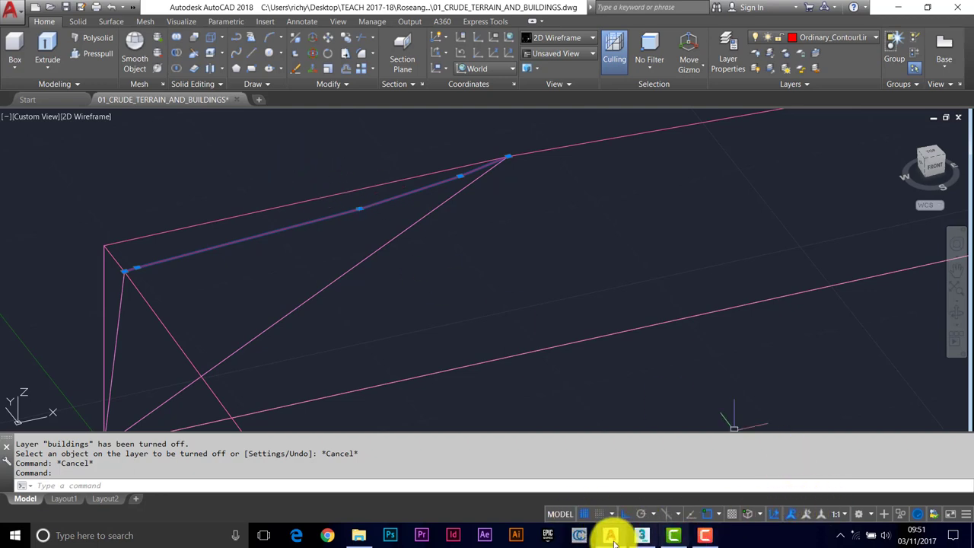
left_click(642, 536)
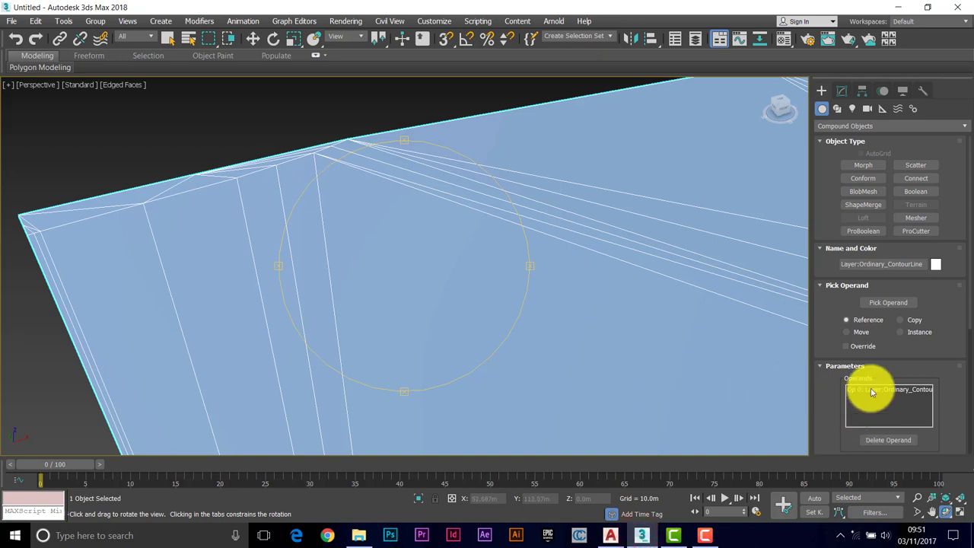
Set Terrain Simplification Horizontal to Use 1/2 of Points, comparing against No Simplification
left_click_drag(954, 425, 950, 297)
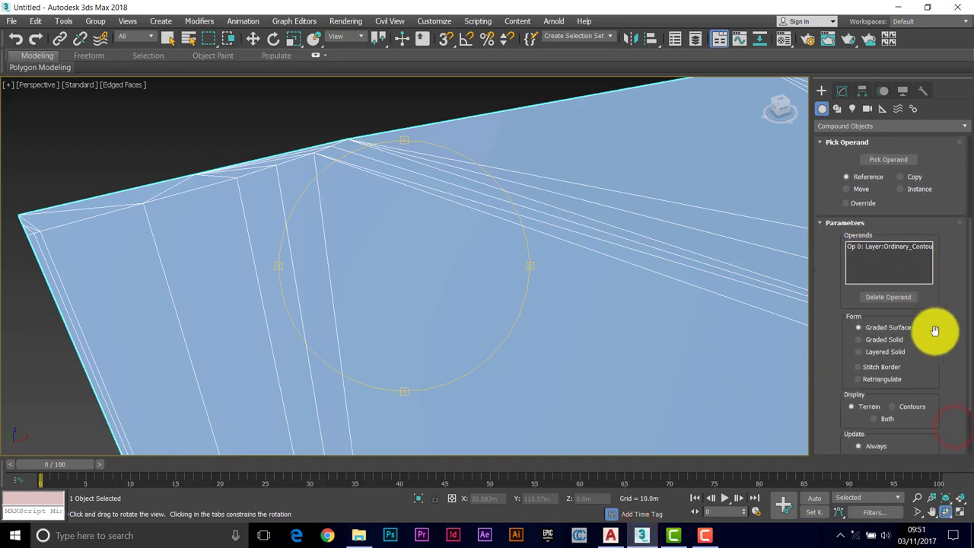
left_click_drag(840, 357, 837, 218)
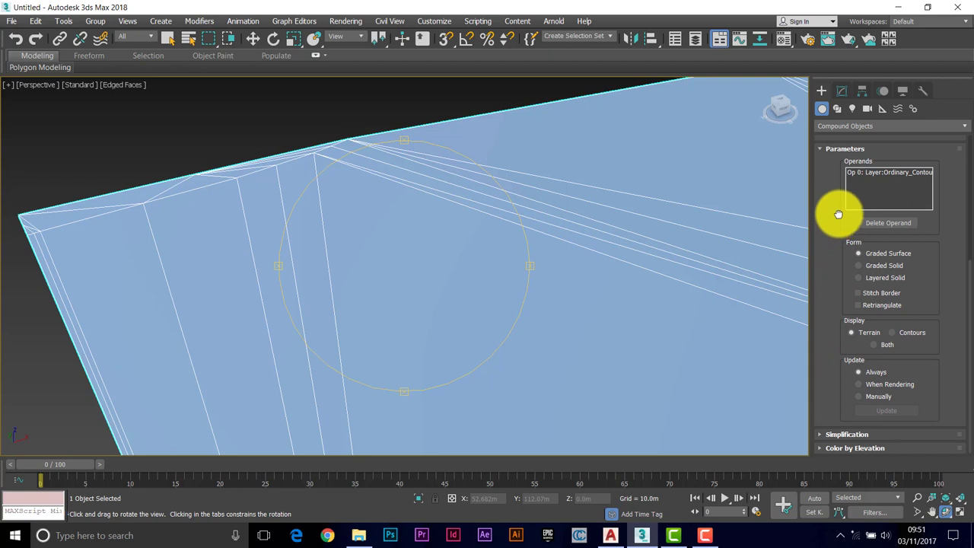
left_click(821, 438)
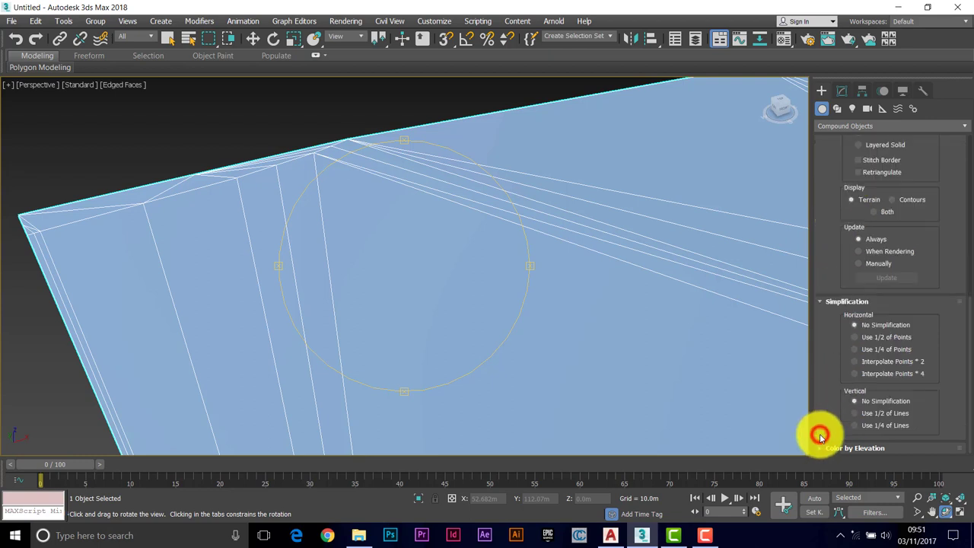
left_click(854, 338)
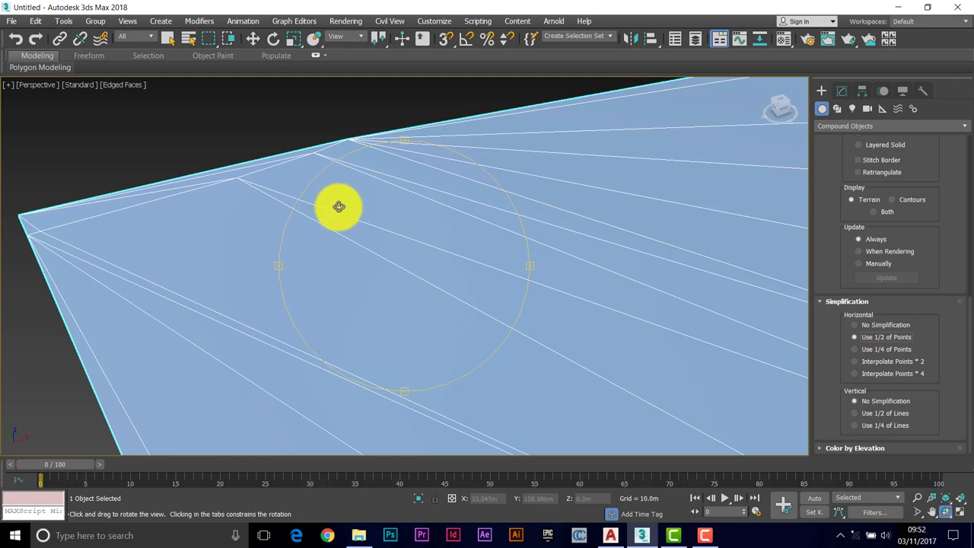
left_click(855, 325)
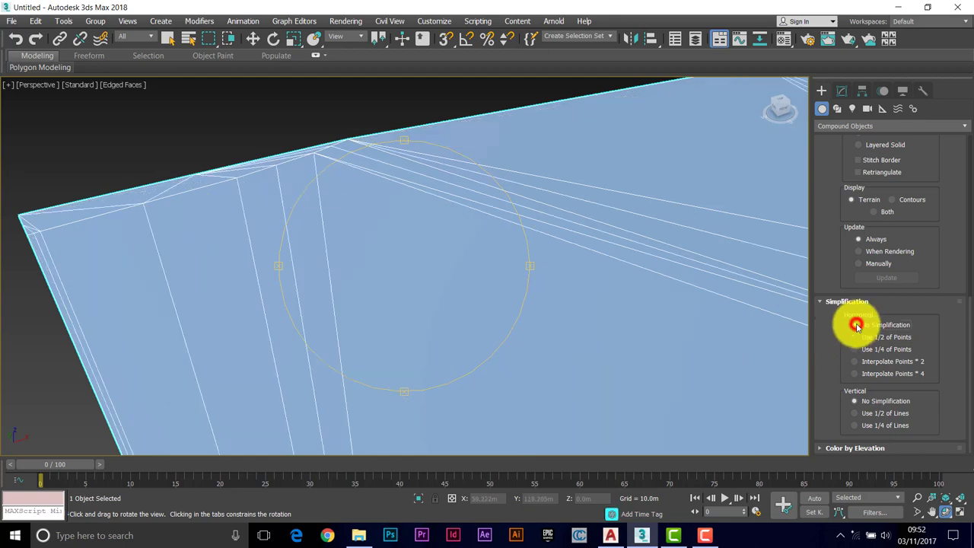
left_click(855, 337)
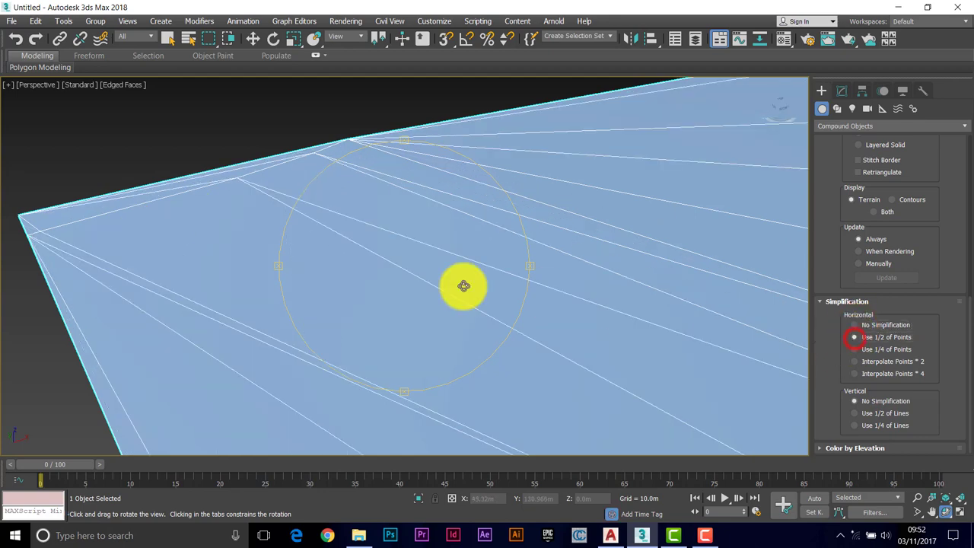
left_click_drag(420, 276, 506, 306)
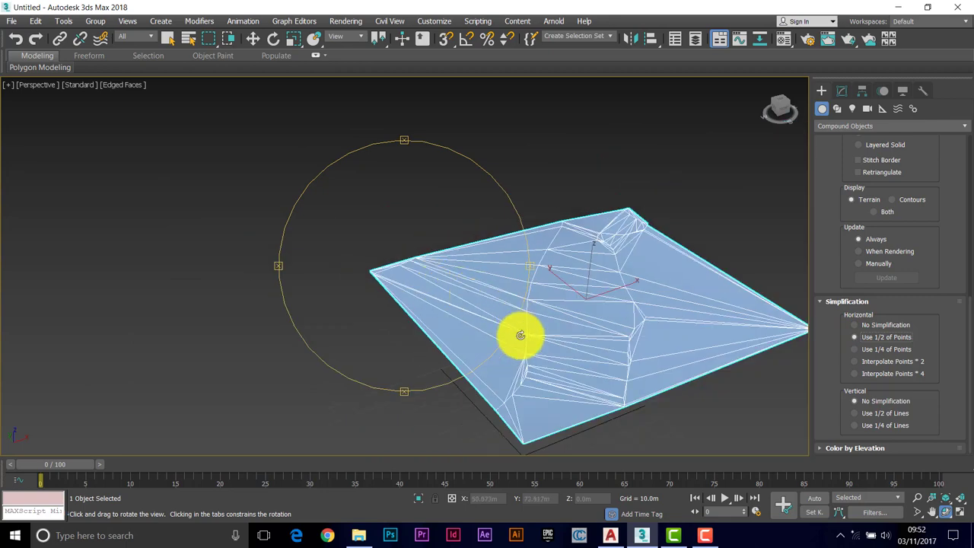
left_click_drag(446, 311, 431, 289)
Orbit the Perspective view around the coarse terrain, from an edge-on side view to above
scroll(449, 301, "up", 5)
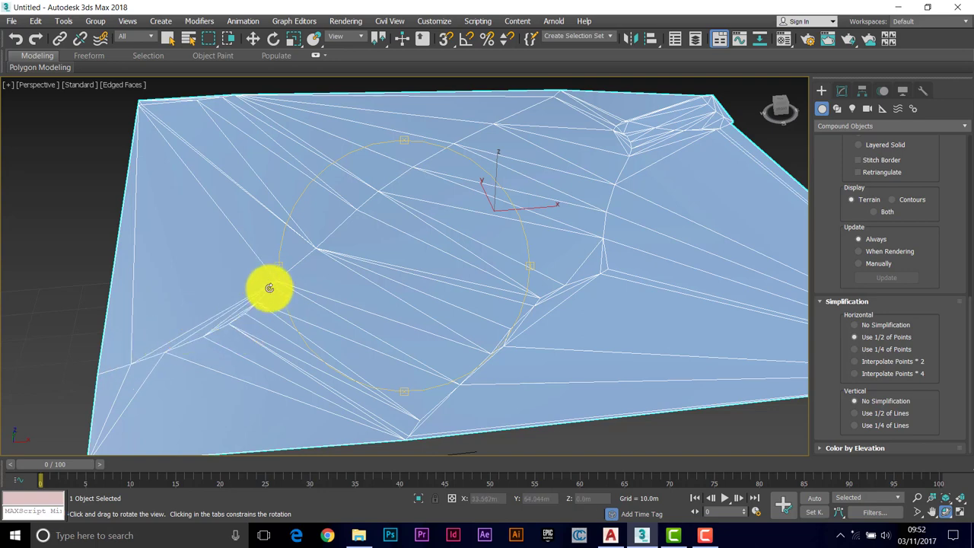
left_click_drag(309, 303, 348, 284)
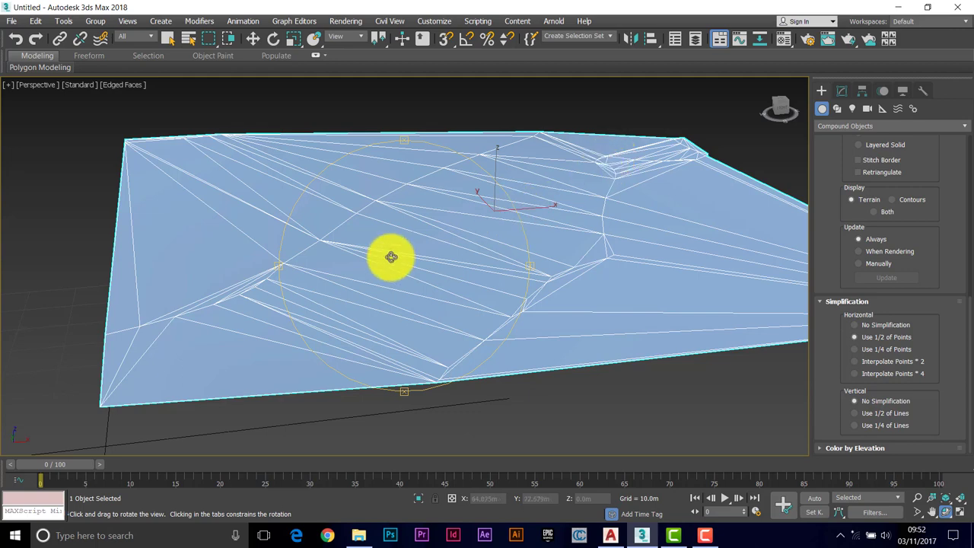
left_click_drag(426, 269, 398, 282)
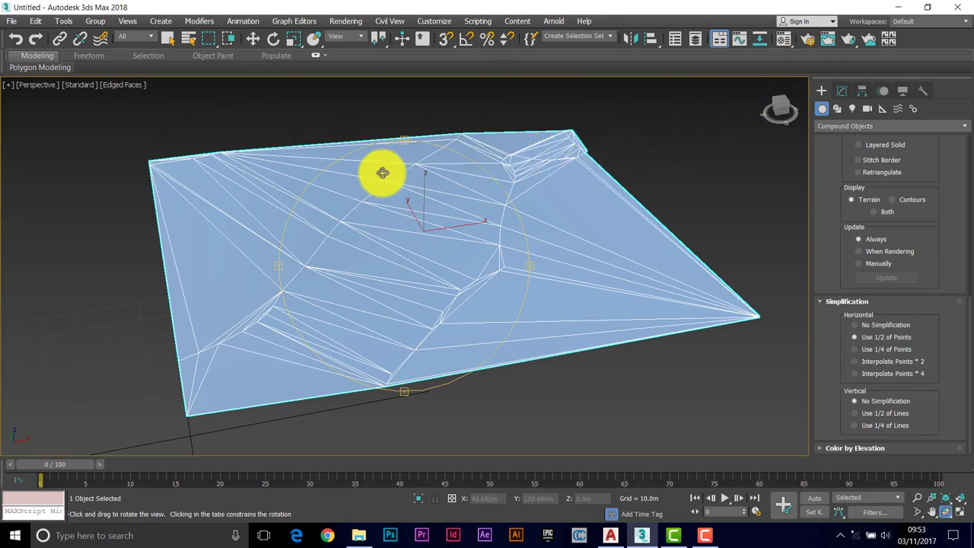
Unhide the Layer:3D_MAPPER object by name from the Display panel
left_click(903, 94)
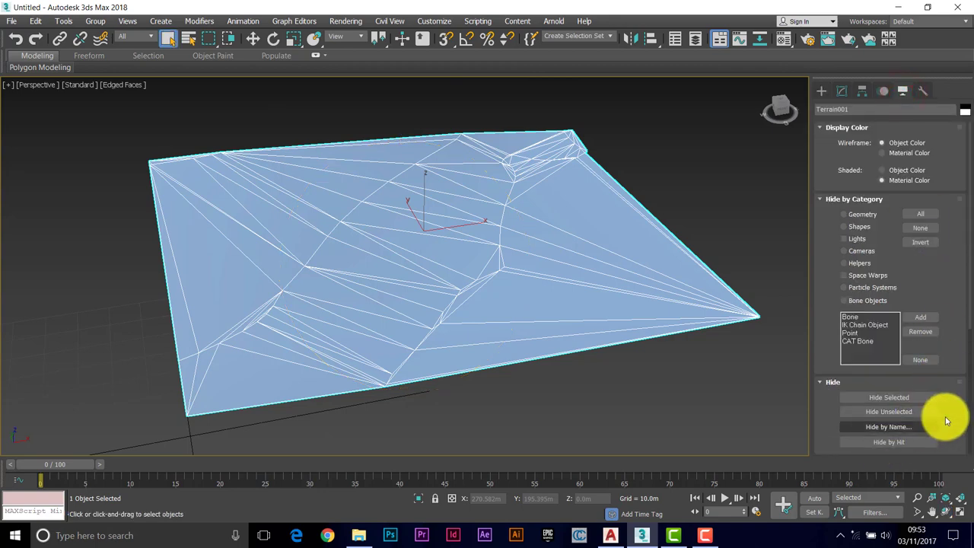
left_click_drag(956, 414, 903, 333)
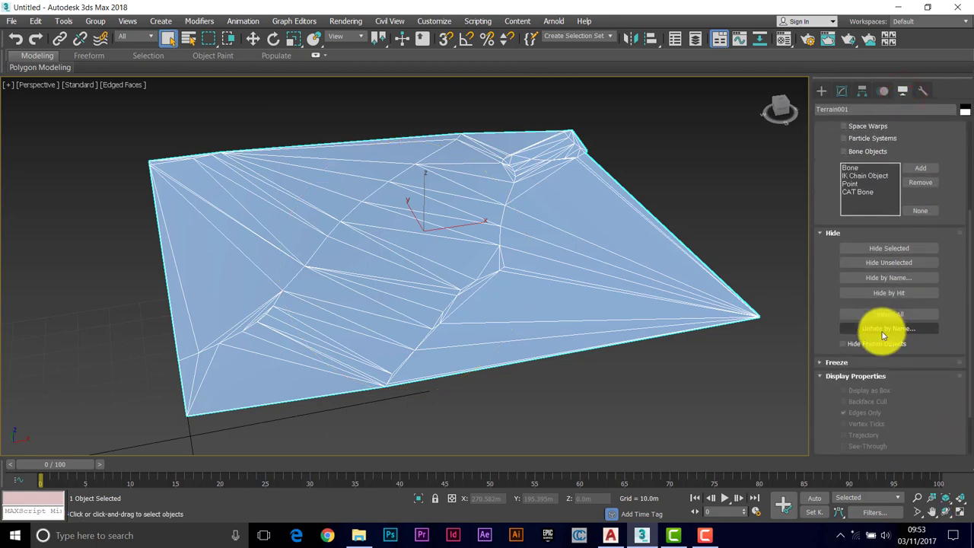
left_click(882, 329)
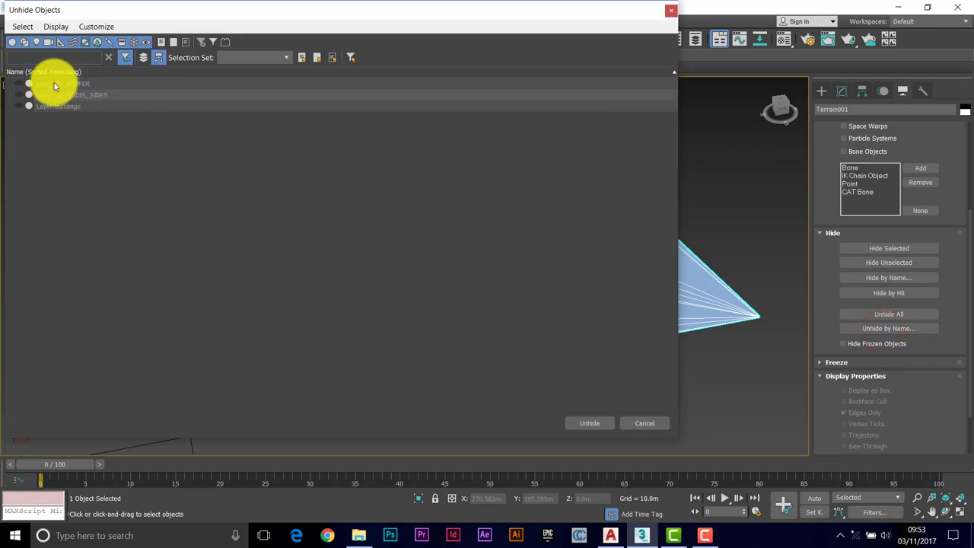
left_click(54, 83)
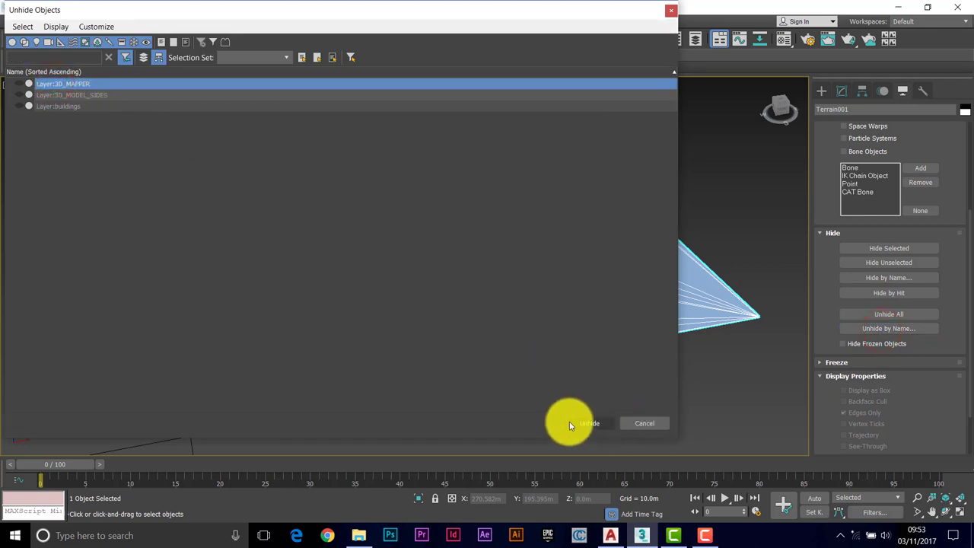
left_click(590, 424)
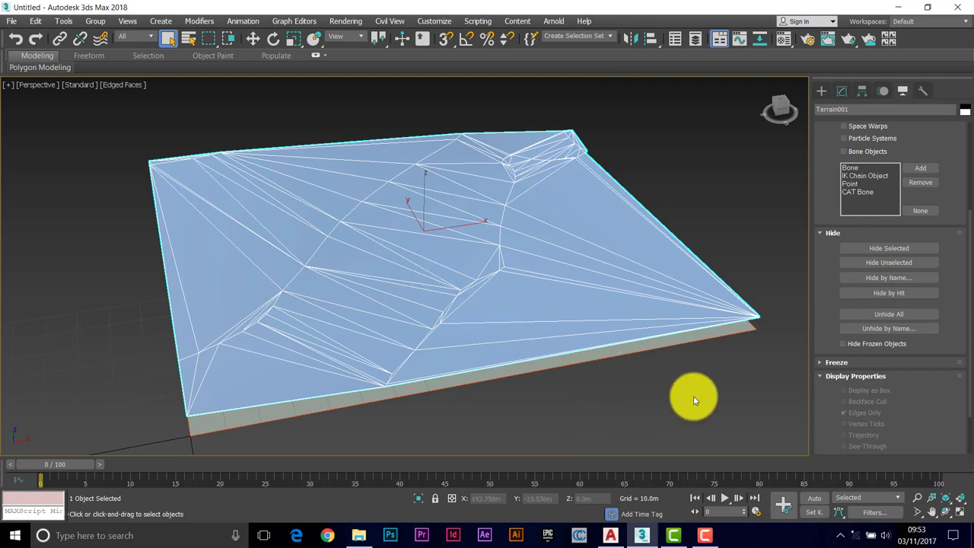
In the Material Editor, take a free slot and rename its material to AERIAL
left_click(786, 43)
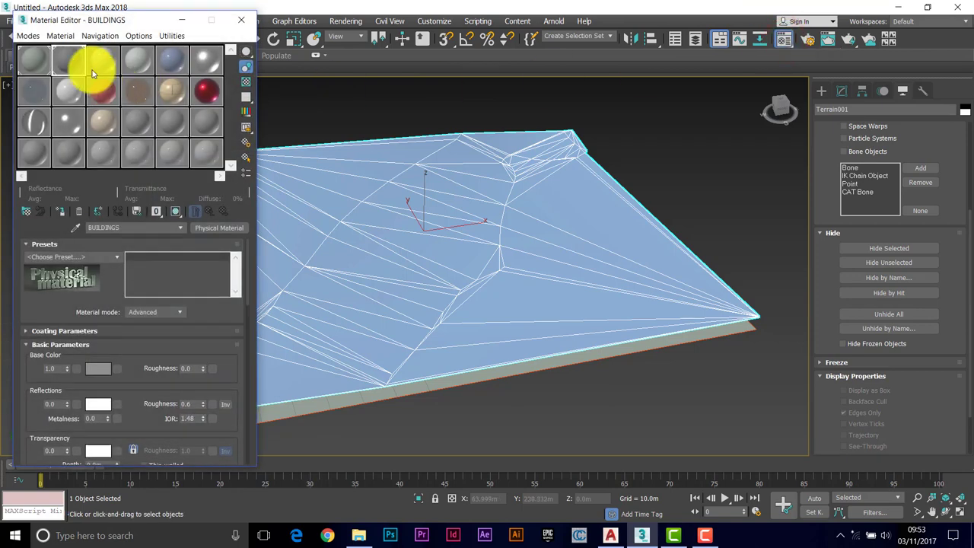
left_click(131, 226)
left_click_drag(131, 227, 60, 227)
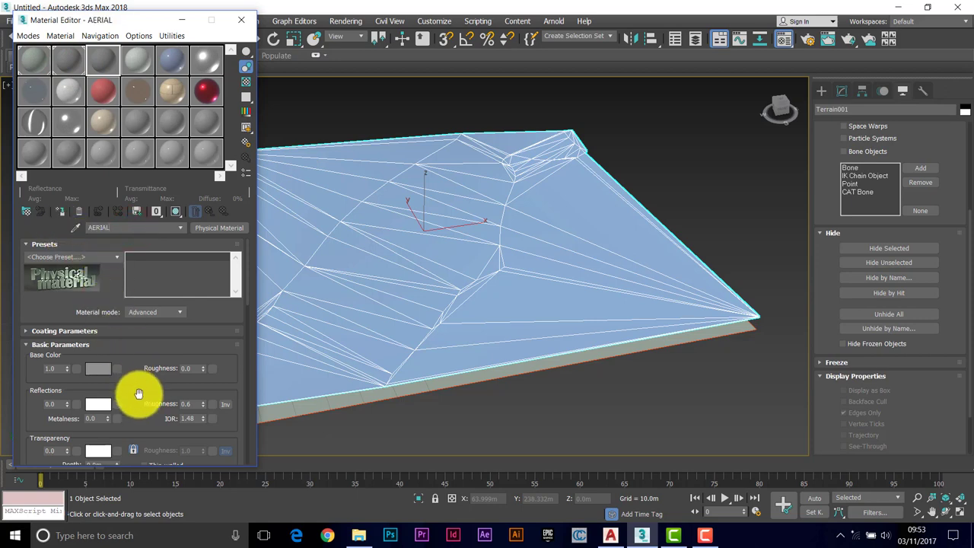
left_click_drag(139, 393, 122, 318)
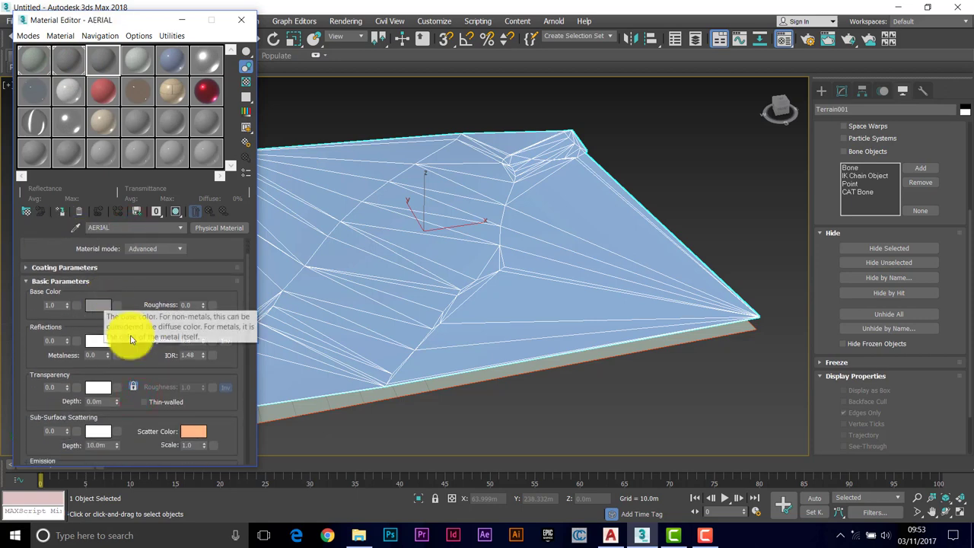
left_click_drag(141, 364, 141, 322)
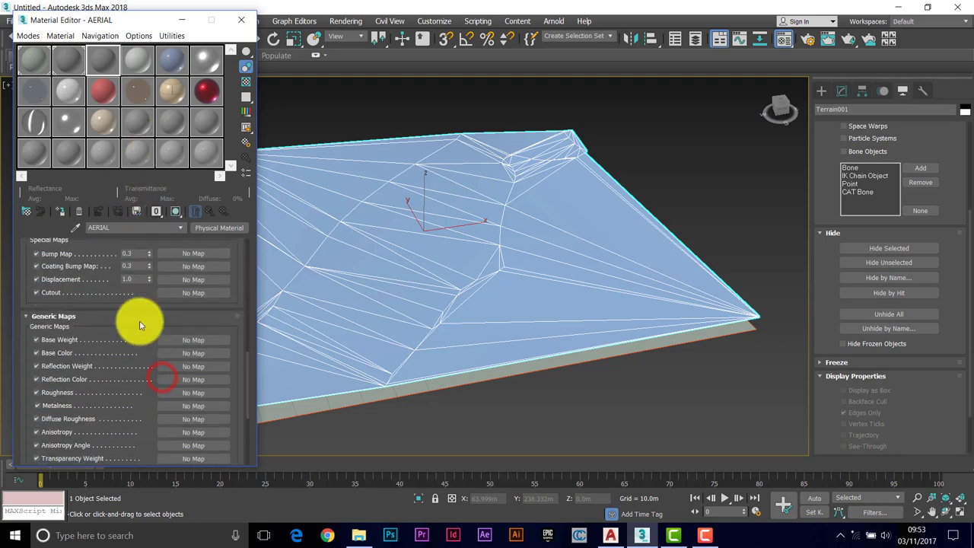
Browse General maps for the AERIAL material's Base Color map
left_click(198, 356)
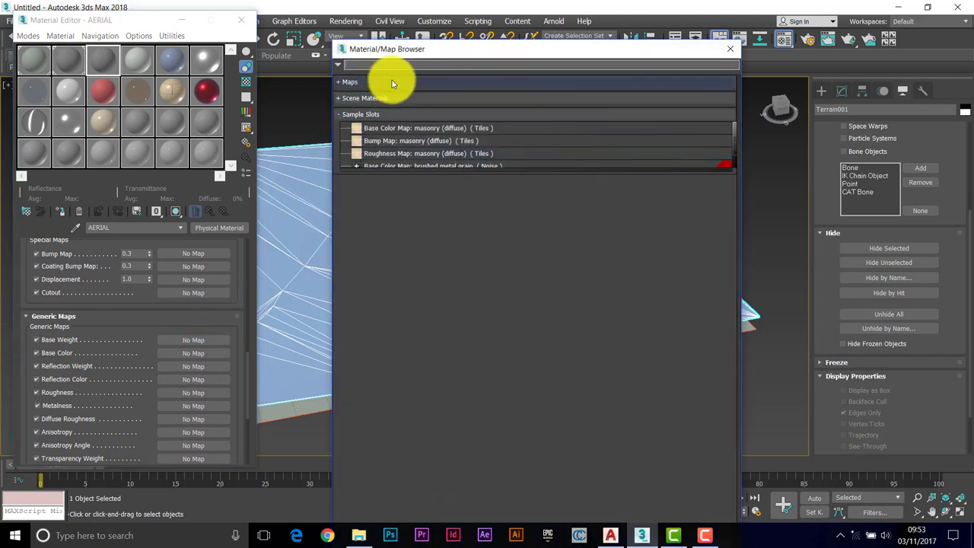
left_click(337, 84)
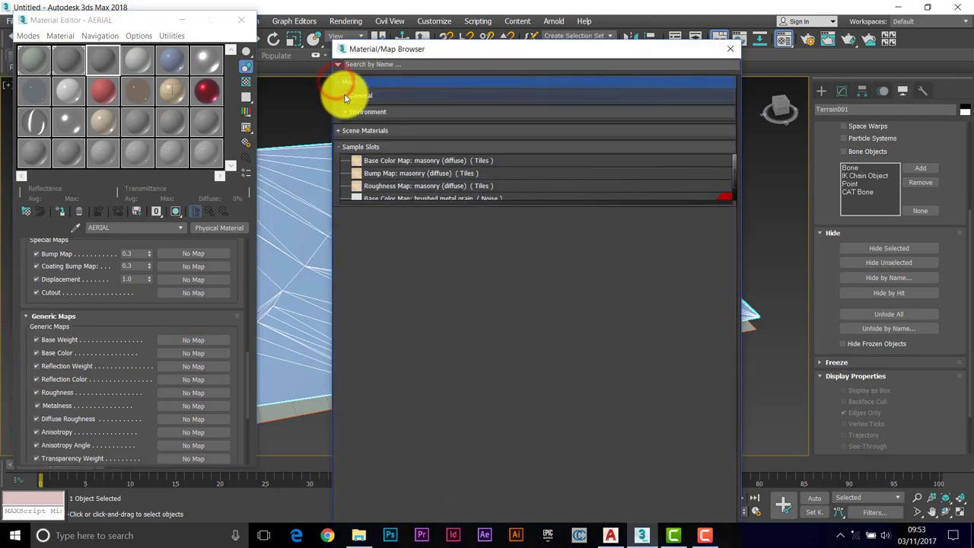
left_click(348, 95)
Load roseangle_aerial_photo_crop.jpg from Desktop > TEACH 2017-18 > Roseangle_Site_Model as a Bitmap
left_click_drag(355, 111, 372, 111)
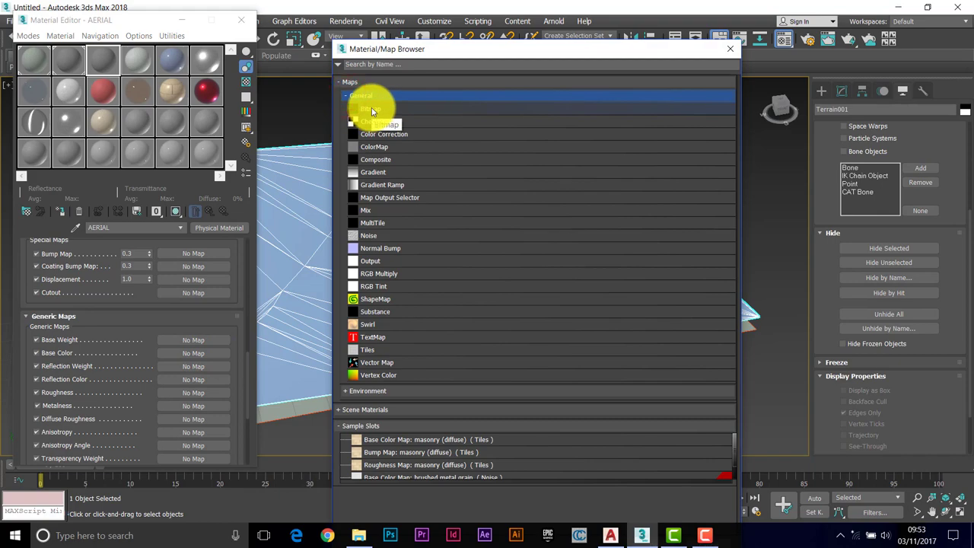
double_click(370, 109)
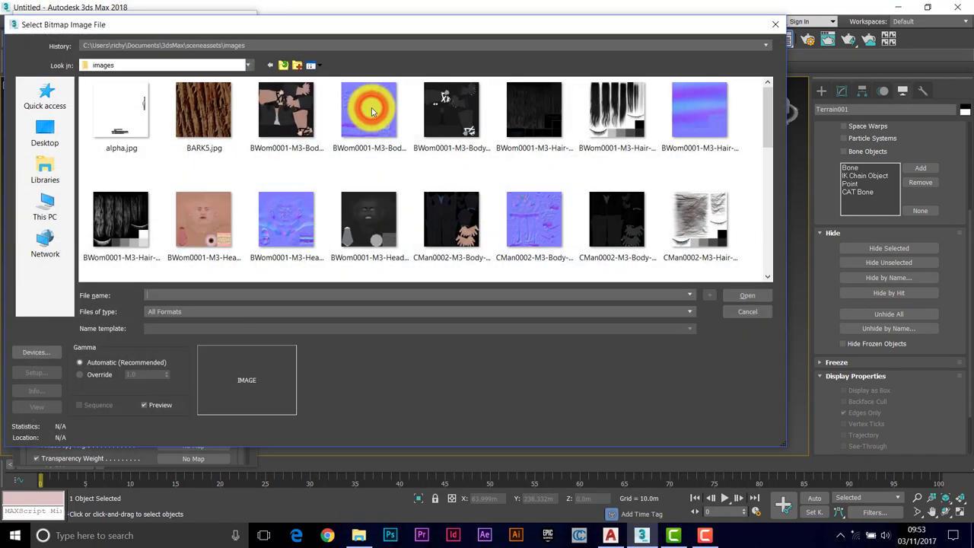
left_click(47, 137)
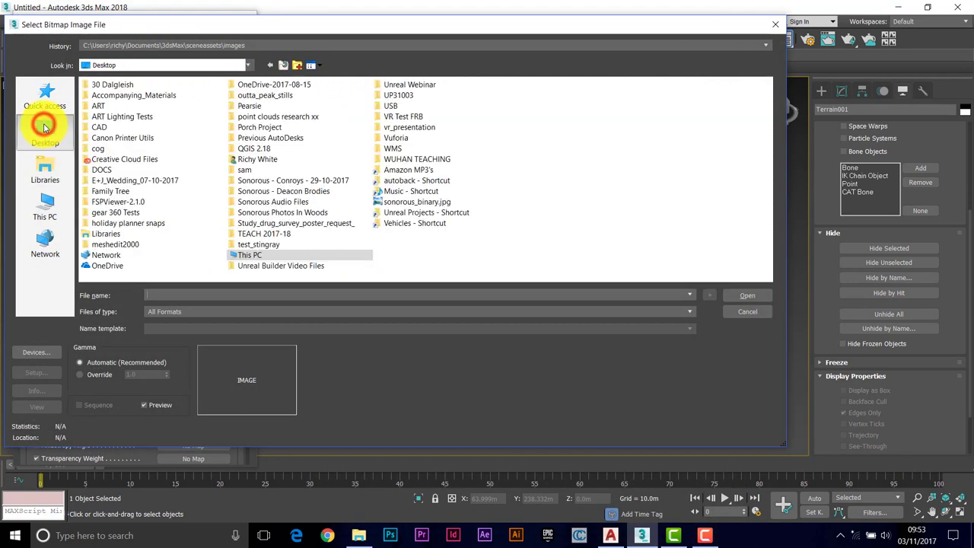
double_click(238, 232)
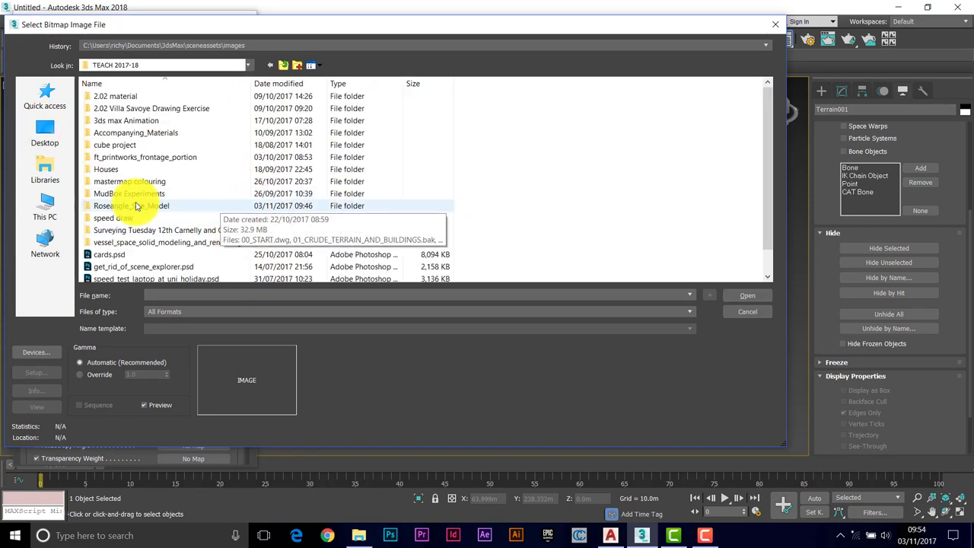
left_click(109, 207)
double_click(108, 206)
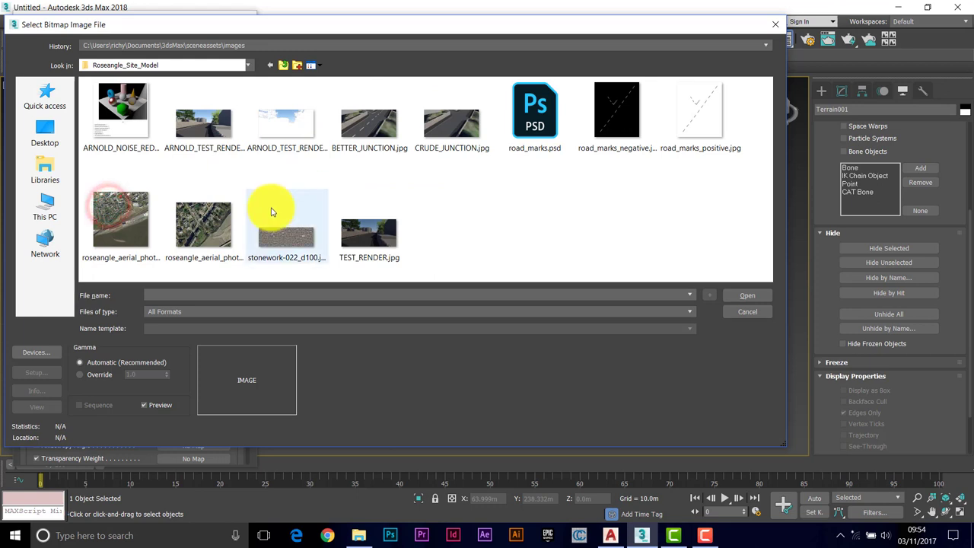
left_click(201, 225)
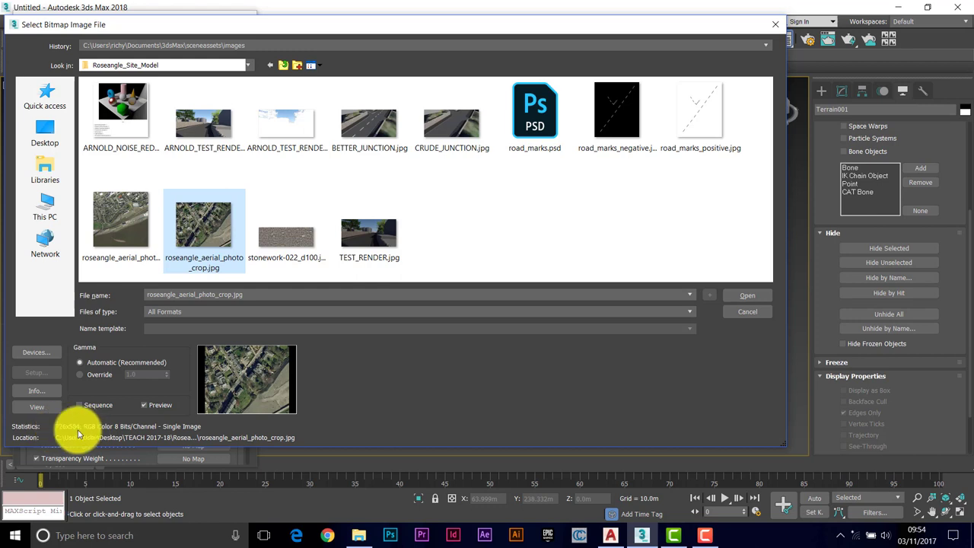
left_click(745, 297)
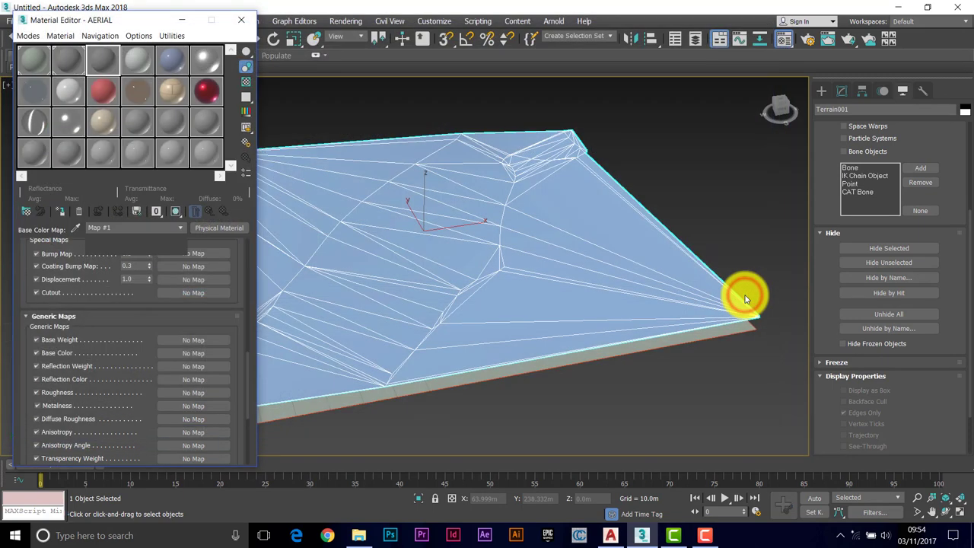
Uncheck Use Real-World Scale on the aerial bitmap and preview it on a cube sample
double_click(103, 59)
left_click_drag(428, 54, 374, 19)
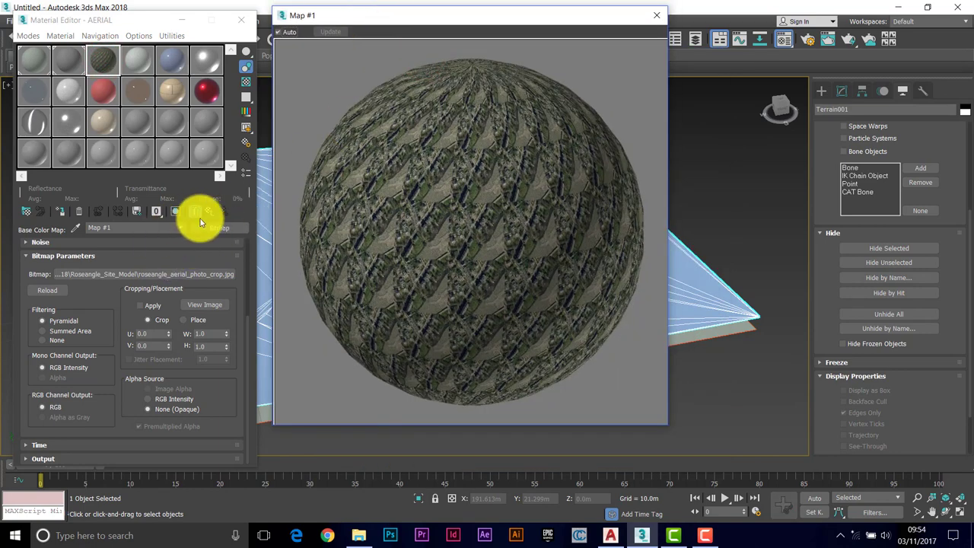
left_click_drag(132, 263, 74, 381)
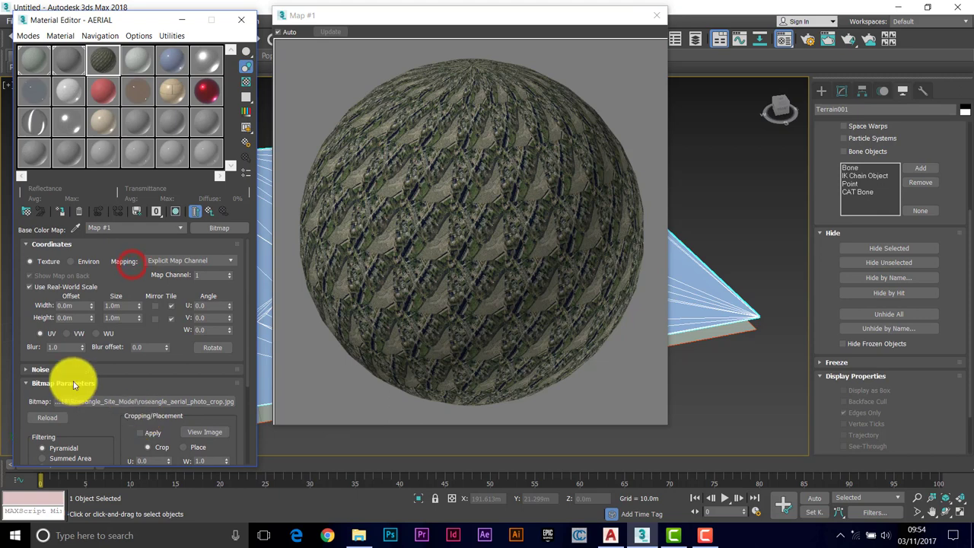
left_click(29, 286)
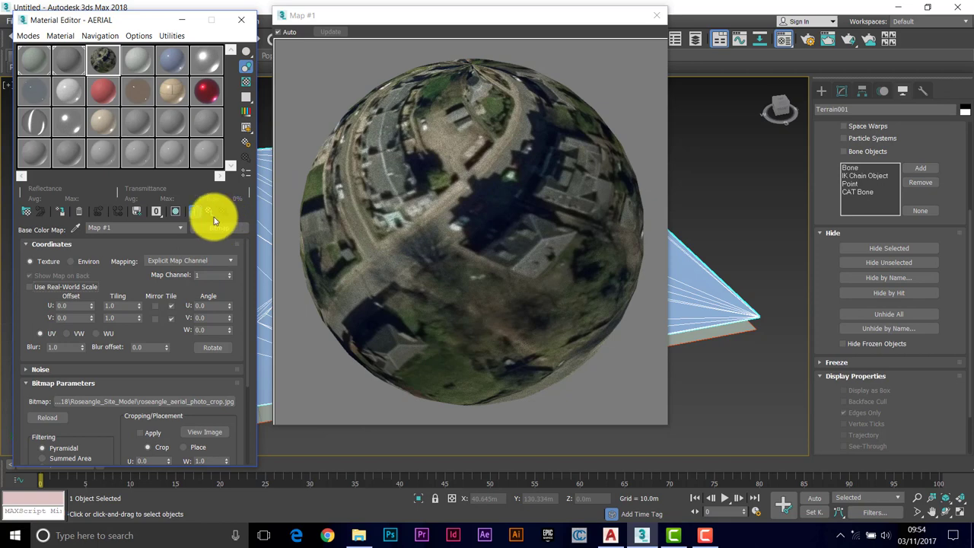
left_click_drag(249, 56, 291, 56)
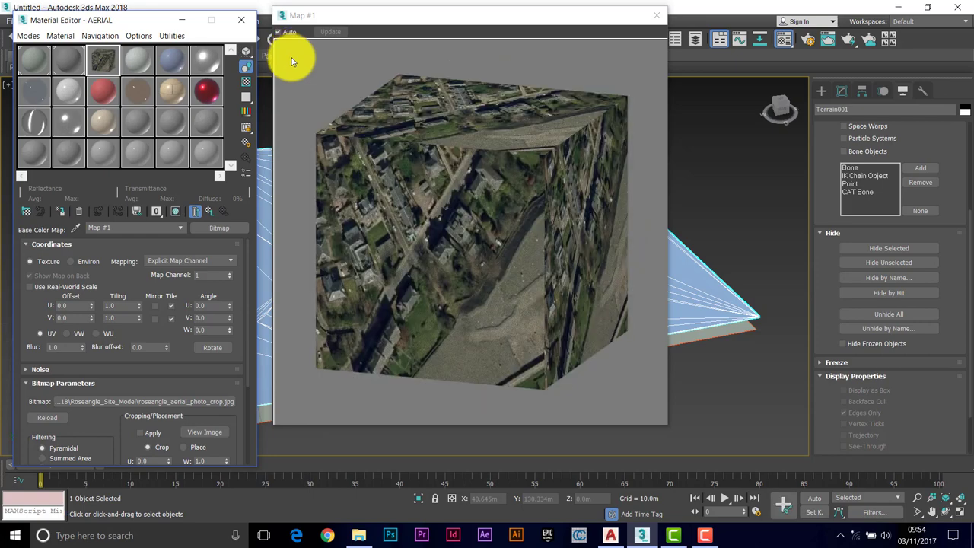
left_click(658, 18)
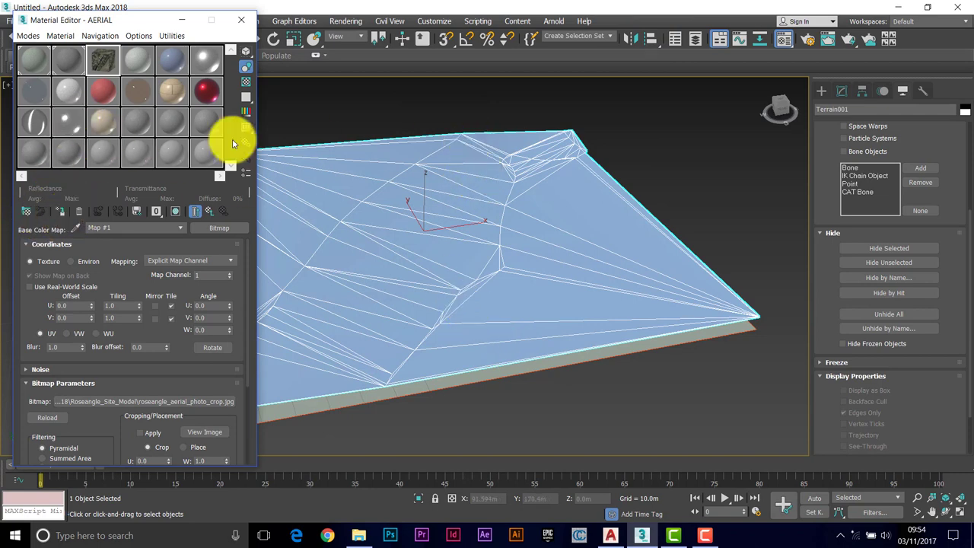
Assign AERIAL to the terrain and enable Show Shaded Material in Viewport
left_click(63, 216)
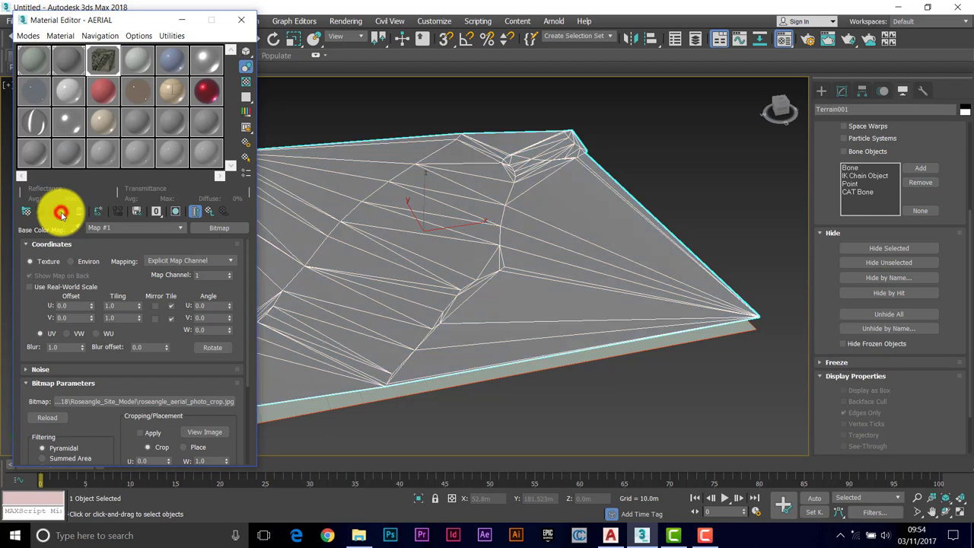
left_click(209, 215)
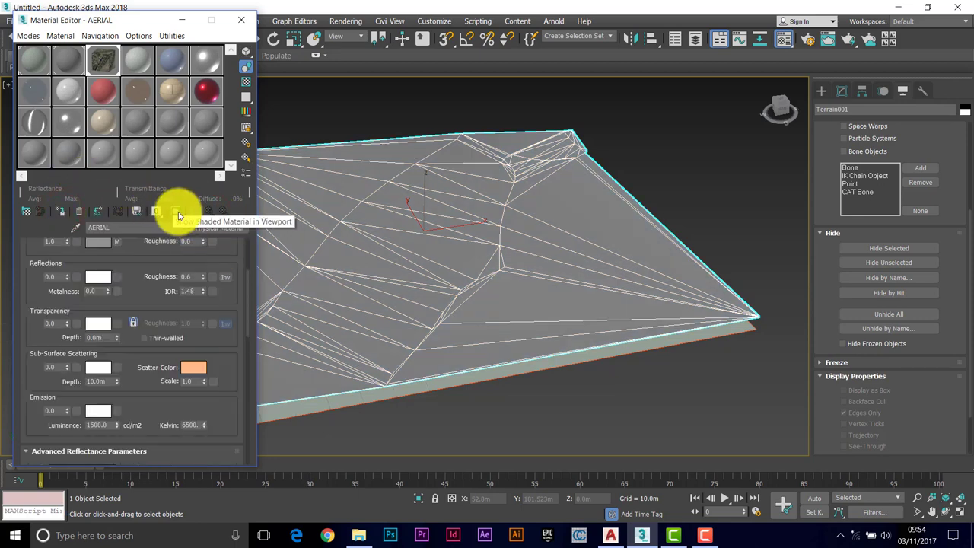
left_click(176, 213)
left_click(174, 213)
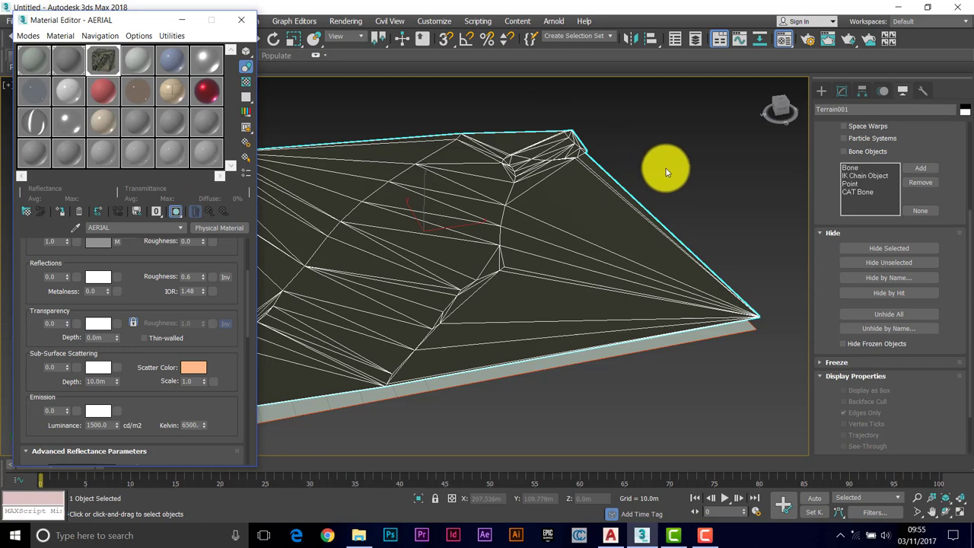
left_click(842, 93)
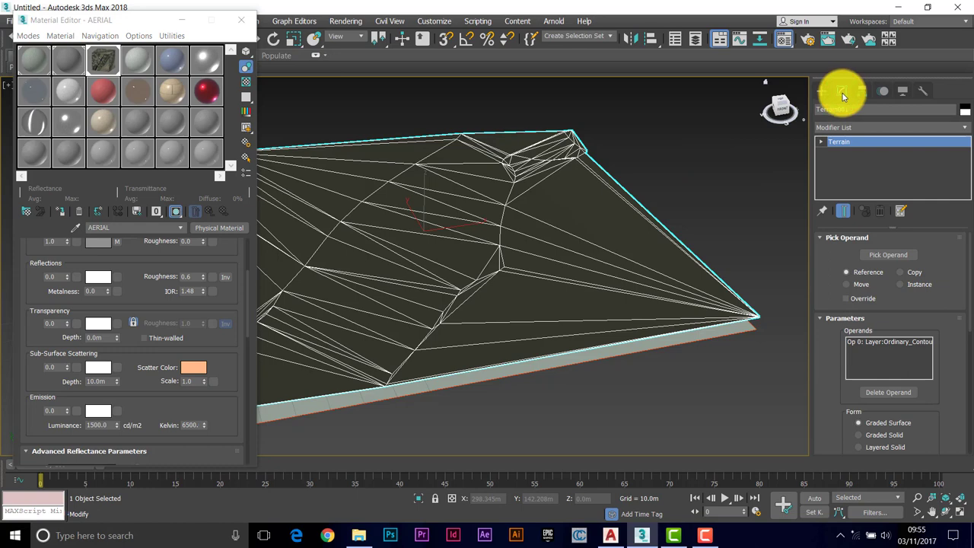
Add a UVW Map modifier to the terrain
left_click(964, 128)
left_click_drag(965, 183, 960, 483)
left_click(835, 417)
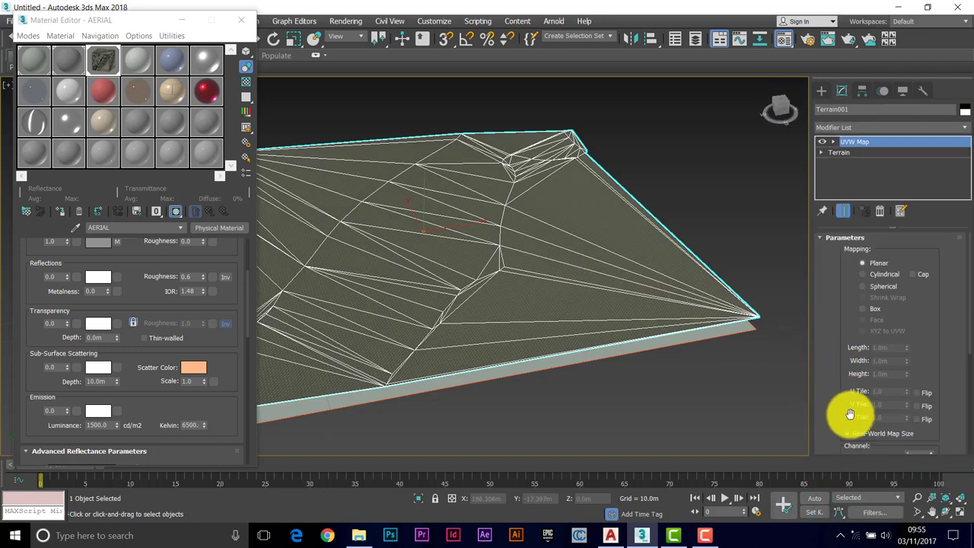
left_click(848, 434)
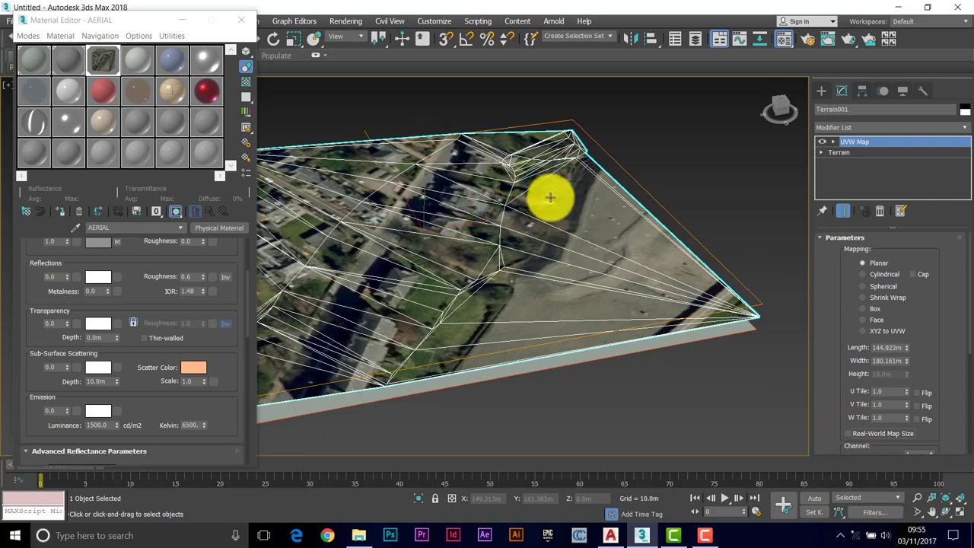
Give the Layer:3D_MAPPER mesh a planar UVW Map with Real-World Map Size off, 144.923m by 180.161m
left_click(537, 369)
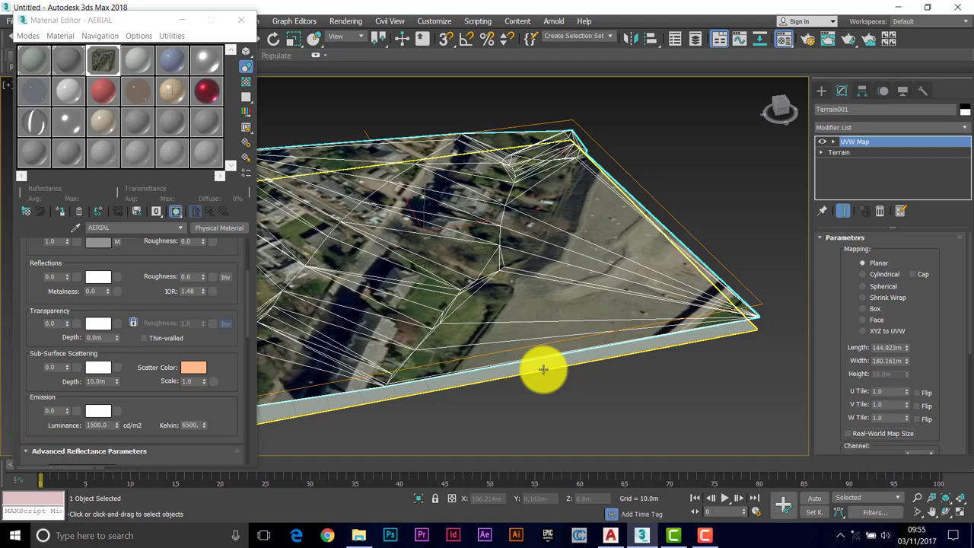
left_click(541, 369)
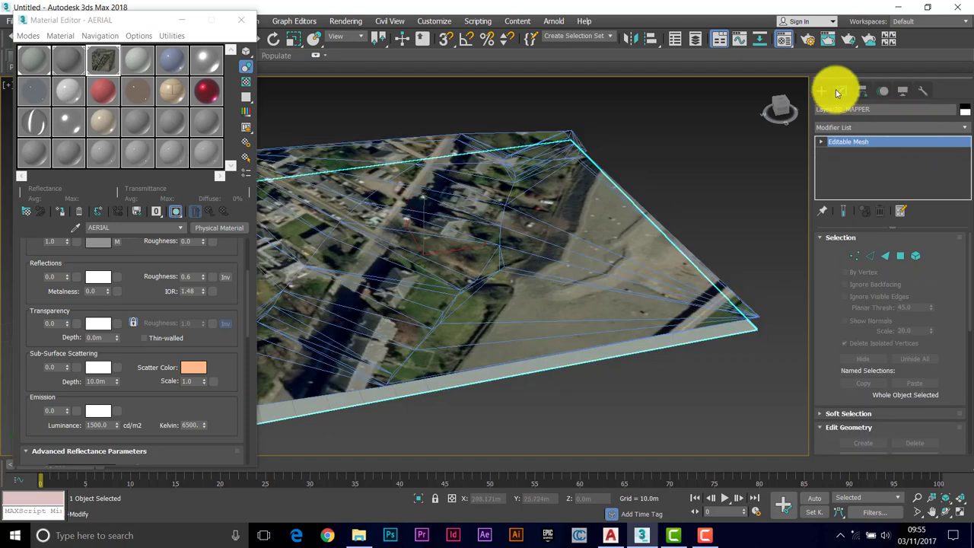
left_click(967, 130)
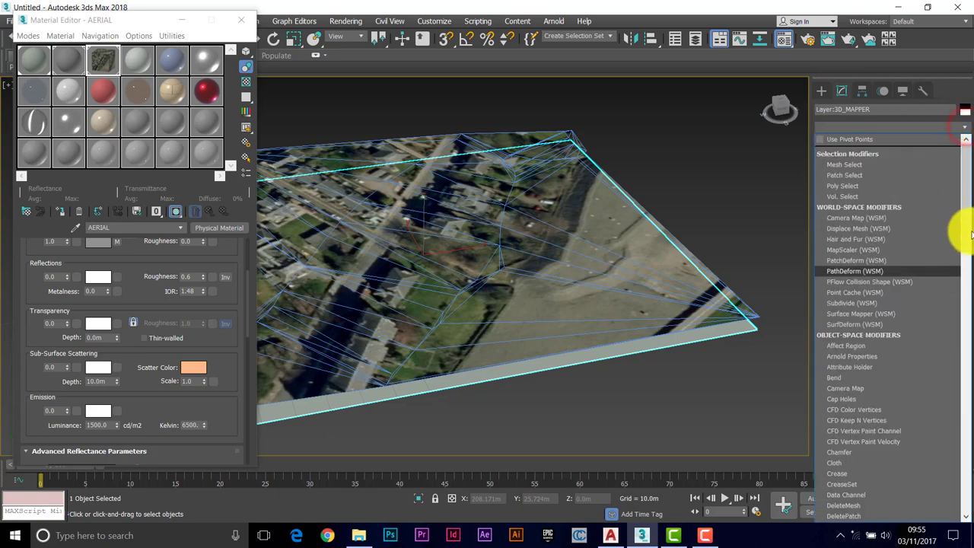
left_click_drag(968, 229, 971, 496)
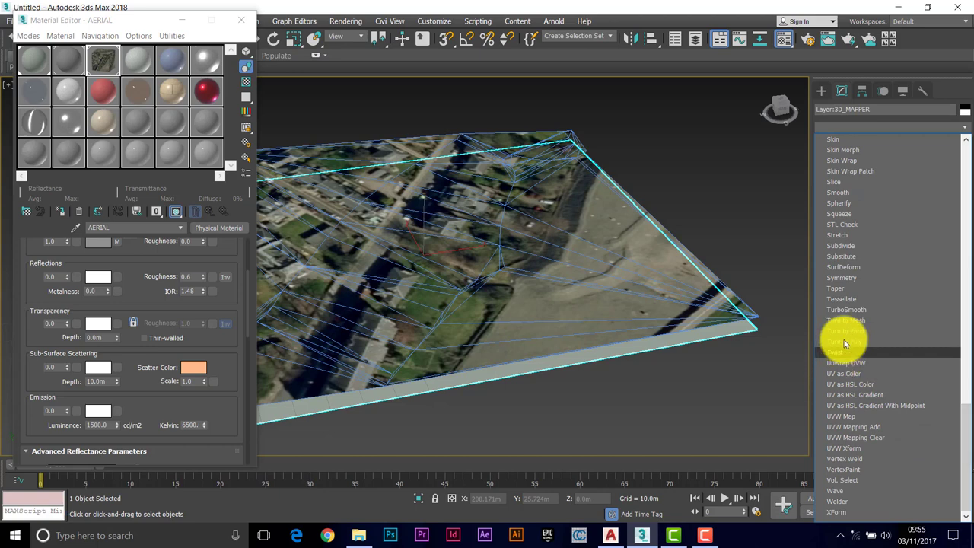
left_click(838, 417)
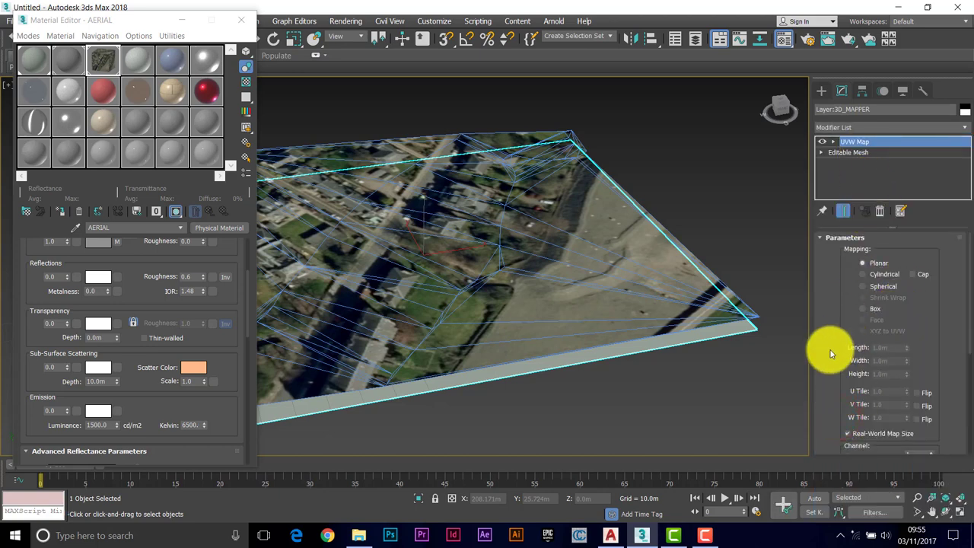
left_click_drag(832, 347, 832, 291)
left_click(850, 379)
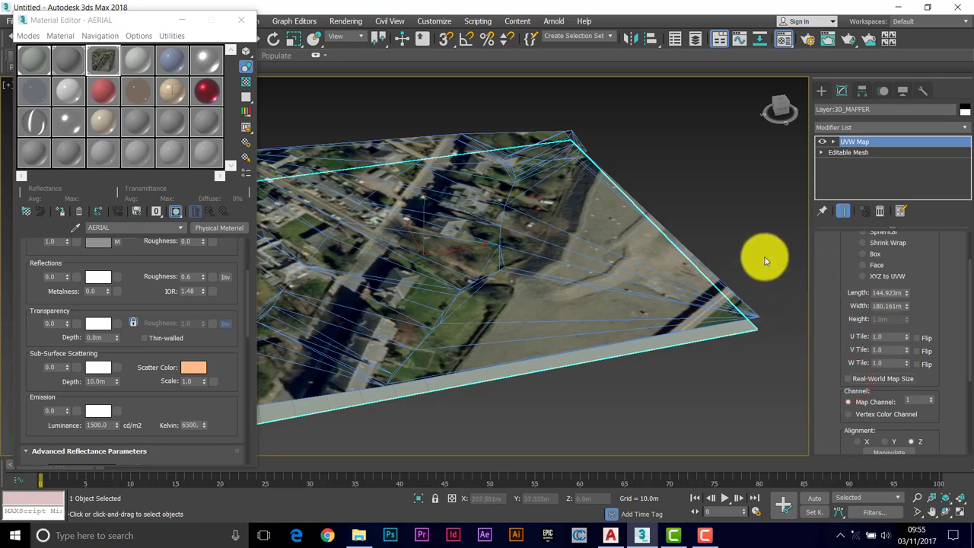
Acquire the 3D_MAPPER mesh's UVW mapping onto Terrain001 using Acquire Absolute
left_click(593, 248)
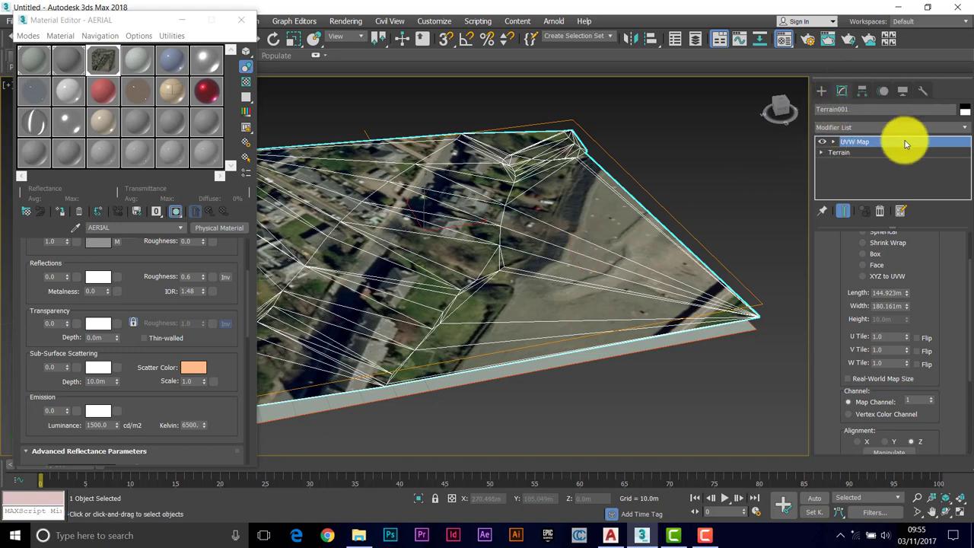
left_click_drag(952, 402, 922, 298)
left_click_drag(939, 381, 946, 274)
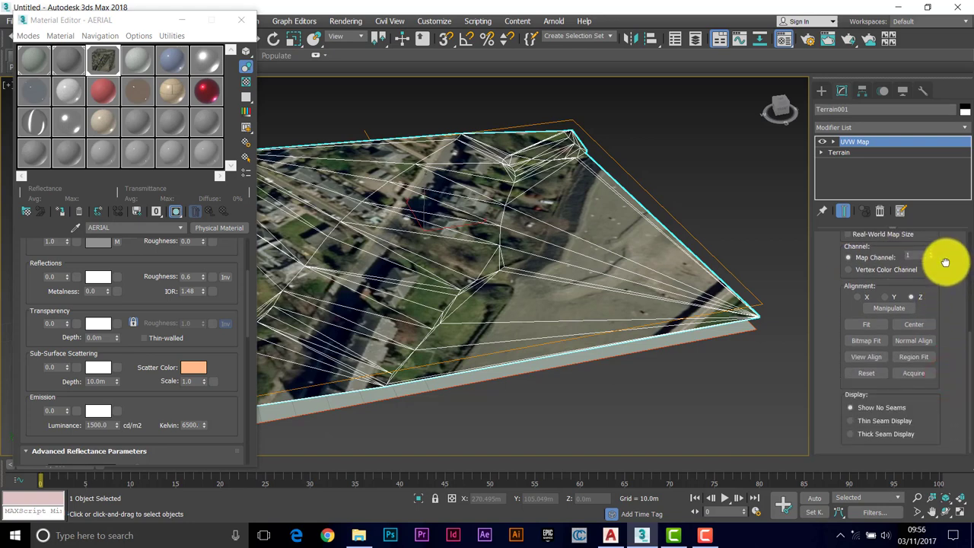
left_click(914, 372)
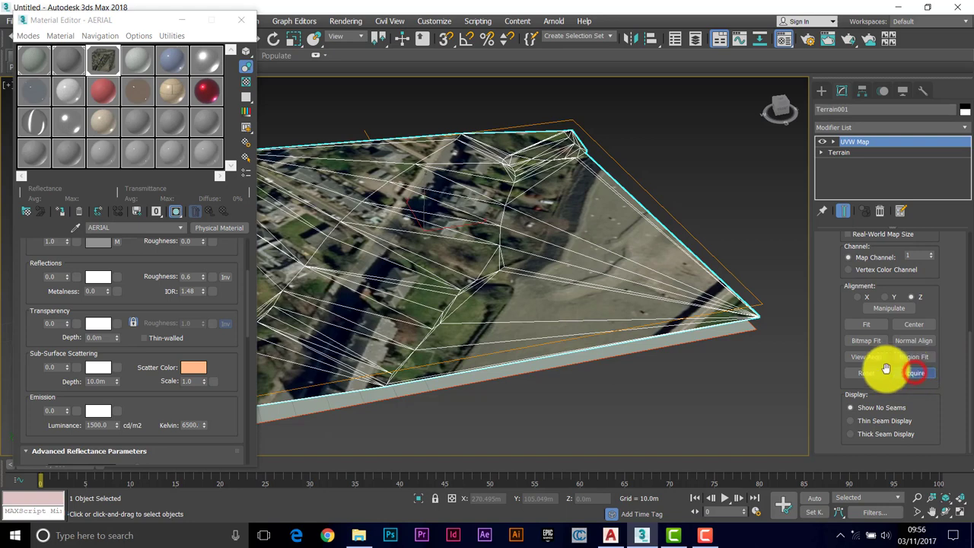
left_click(716, 334)
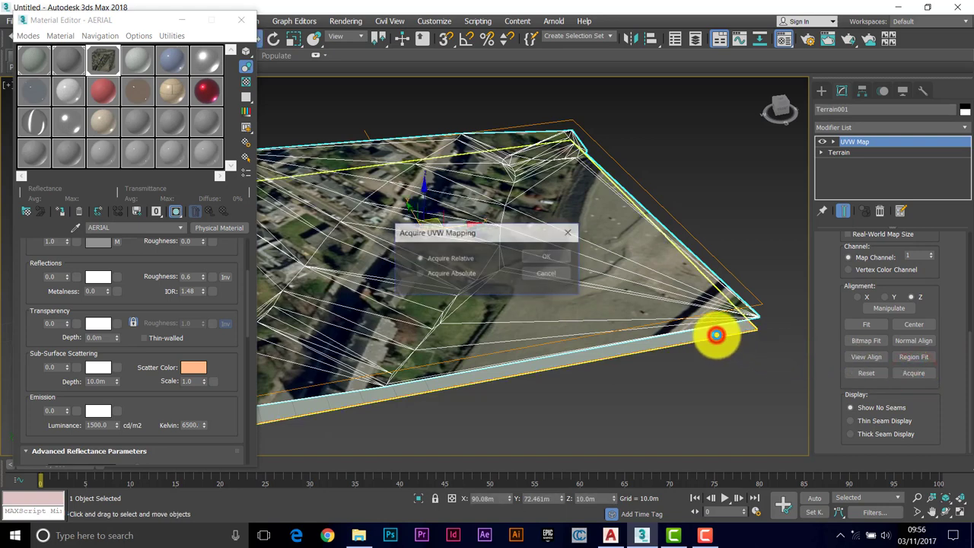
left_click(419, 274)
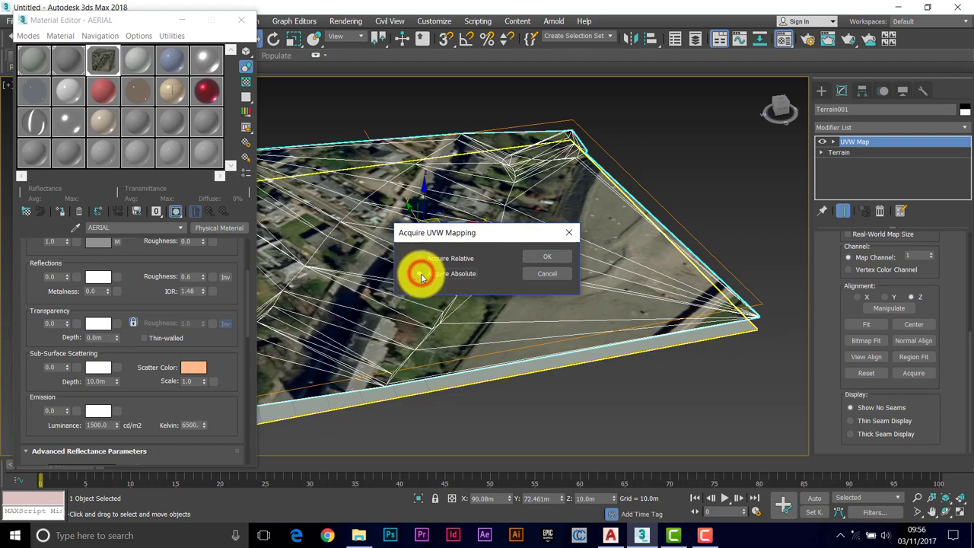
left_click(548, 258)
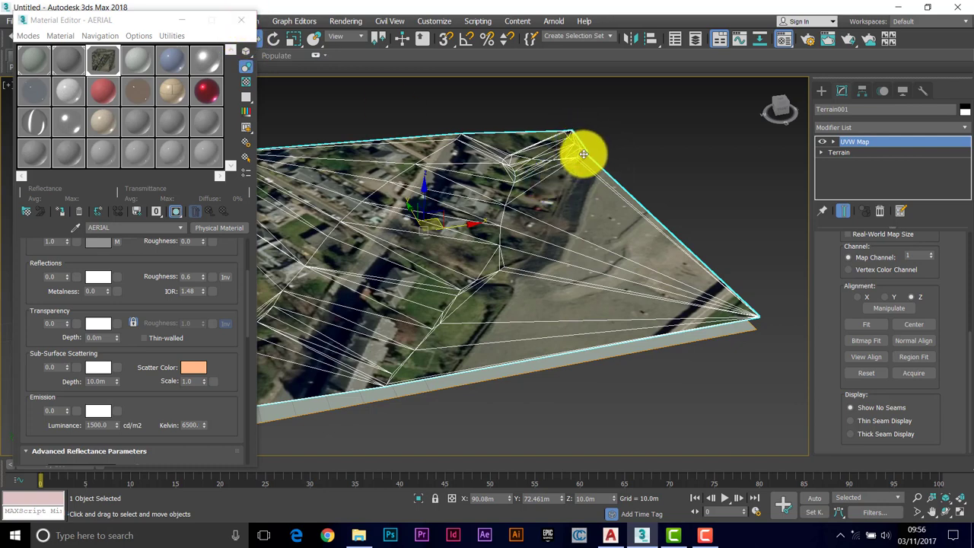
Orbit to look down on the terrain and add an Edit Mesh modifier above UVW Map
left_click(945, 513)
left_click_drag(545, 276, 570, 265)
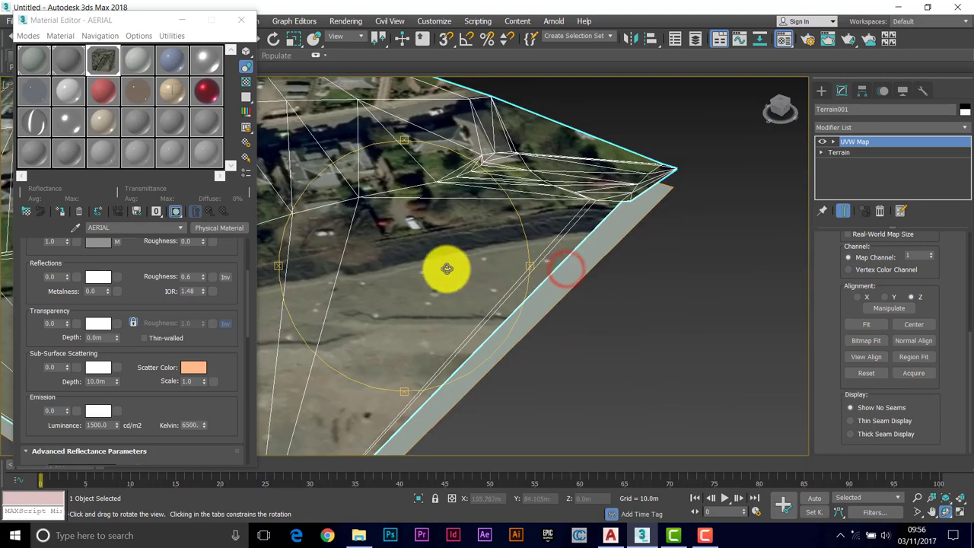
left_click_drag(446, 267, 461, 254)
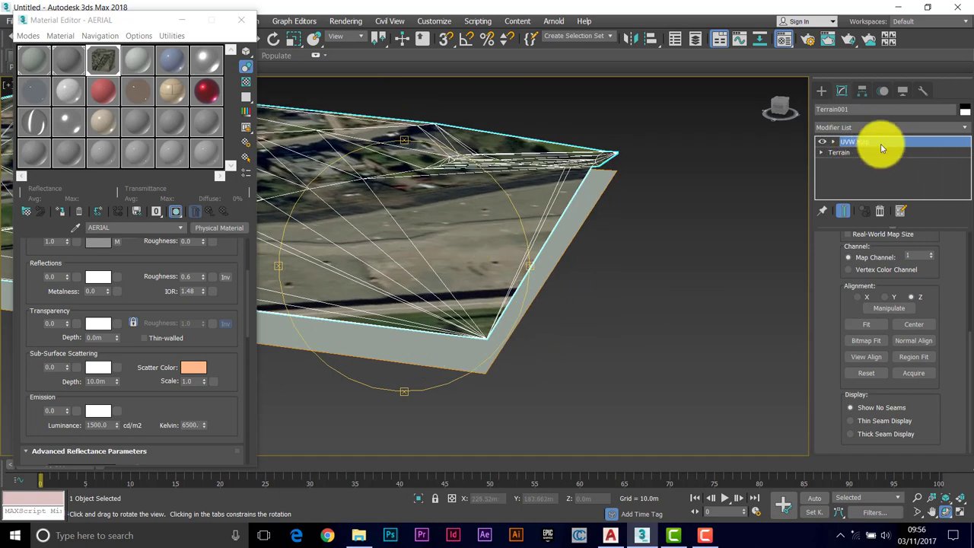
left_click(966, 130)
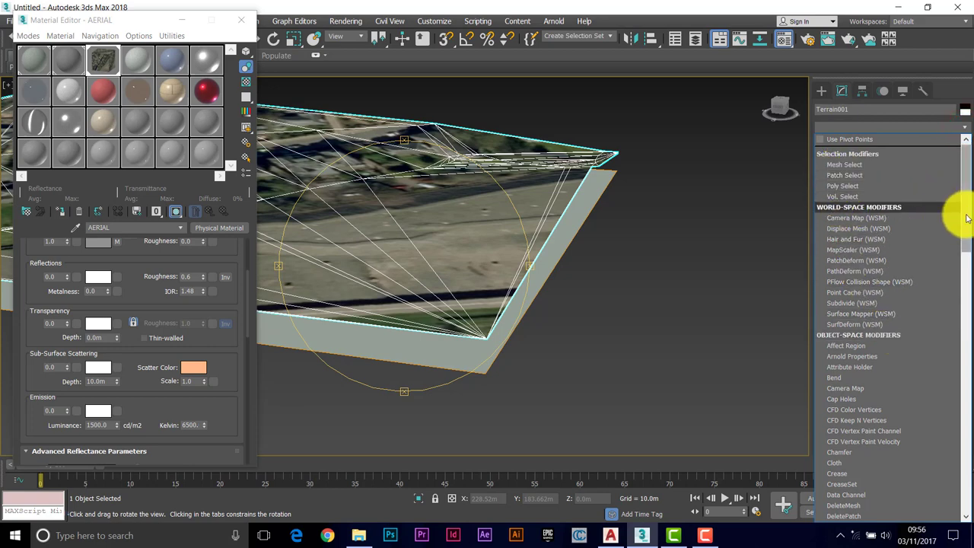
left_click_drag(964, 215, 962, 280)
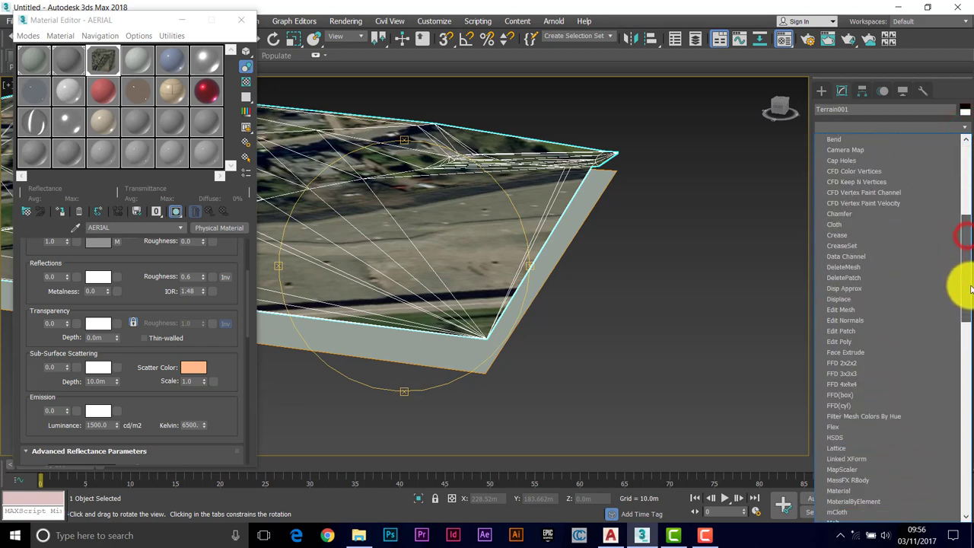
left_click(834, 311)
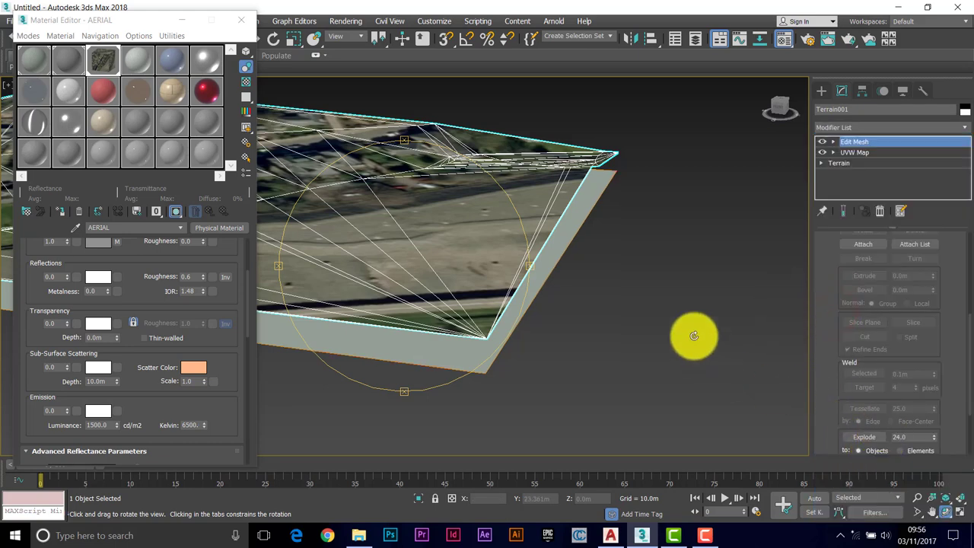
View the terrain edge-on, then toggle Stitch Border on the base Terrain level several times
left_click(945, 511)
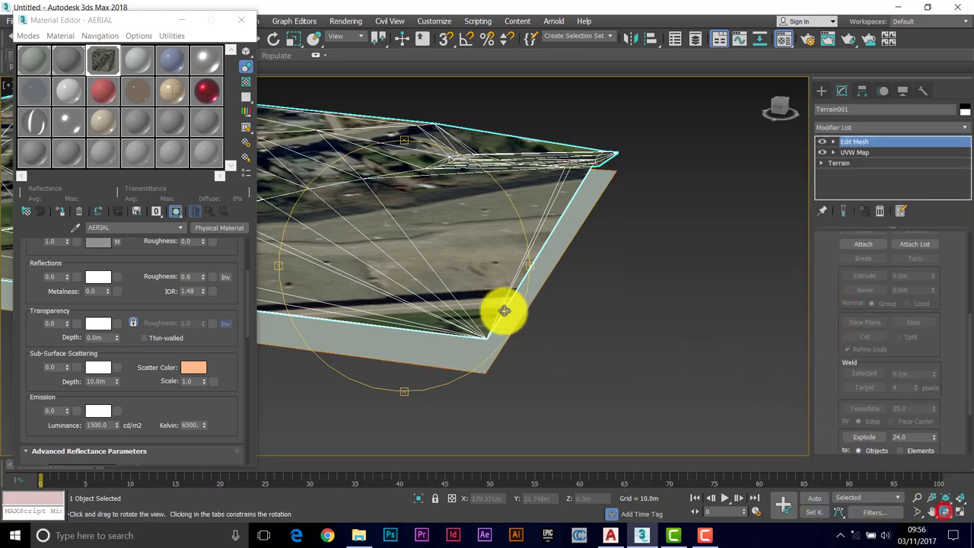
left_click_drag(507, 263, 494, 247)
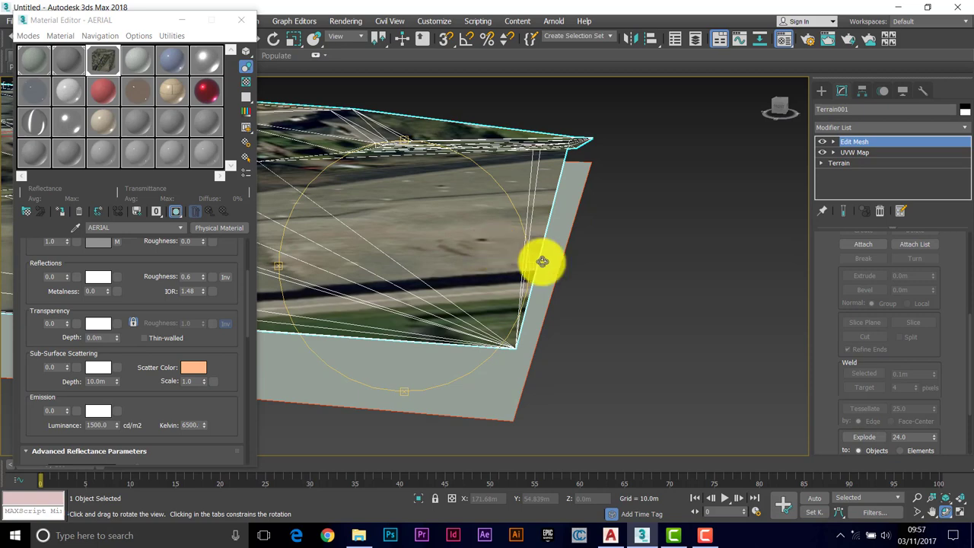
left_click_drag(618, 231, 617, 226)
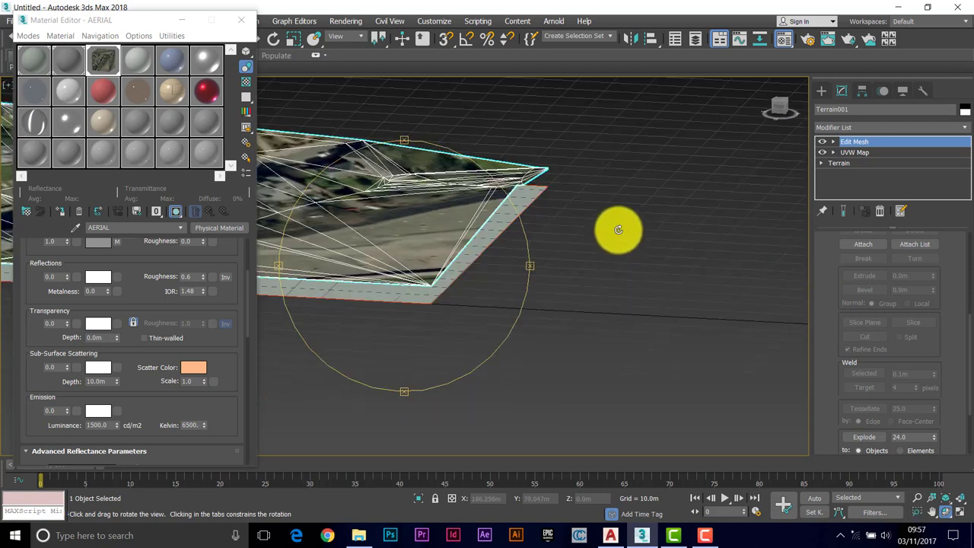
mouse_move(496, 236)
left_mouse_down()
mouse_move(507, 208)
mouse_move(497, 217)
left_mouse_up()
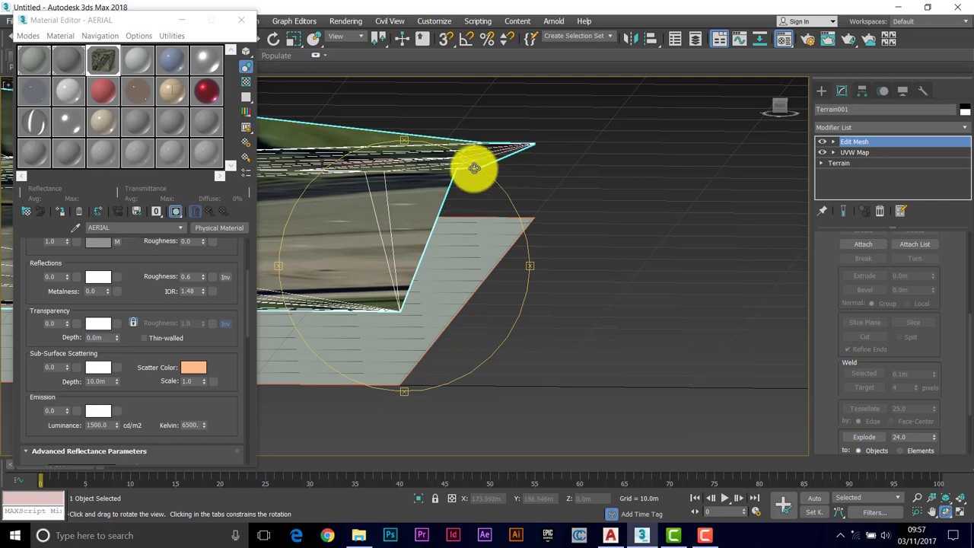
left_click(882, 163)
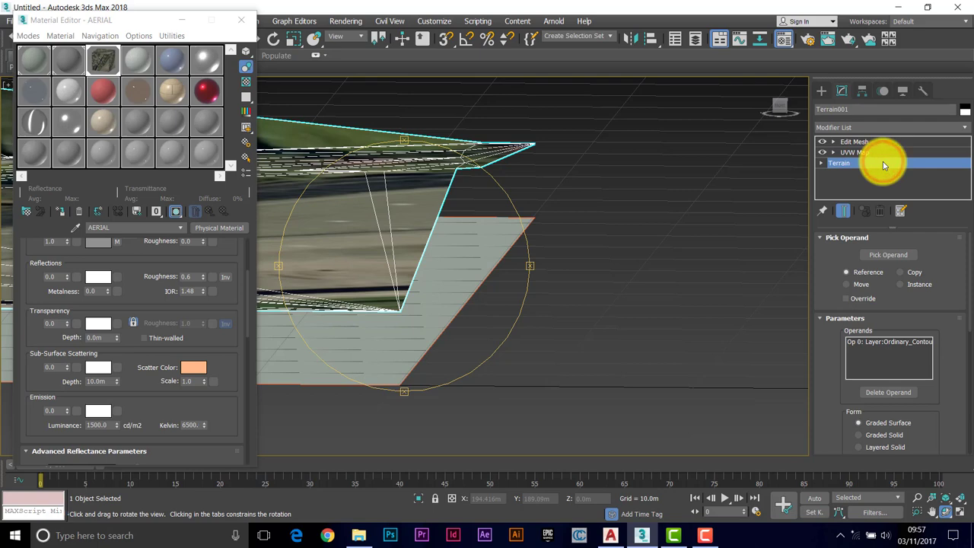
left_click_drag(939, 416, 945, 237)
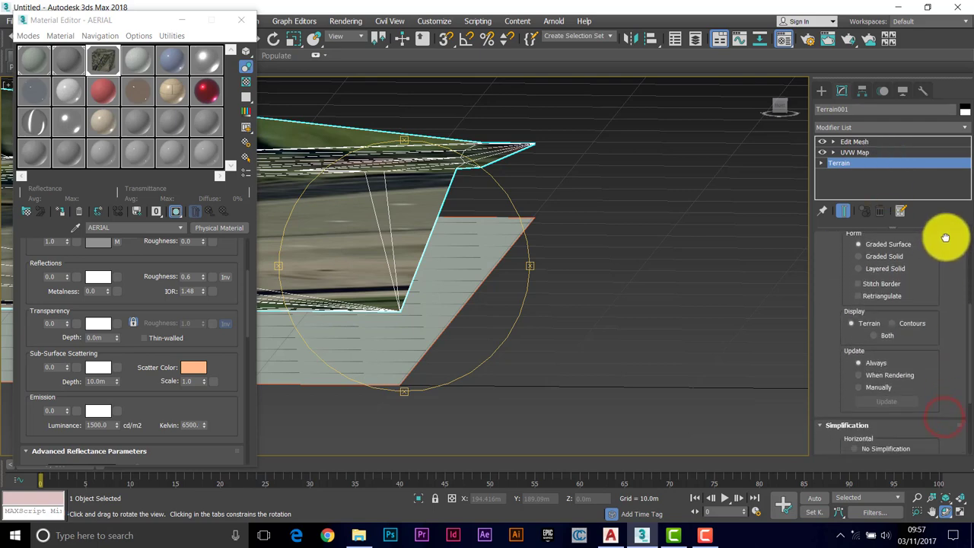
left_click_drag(939, 326, 943, 350)
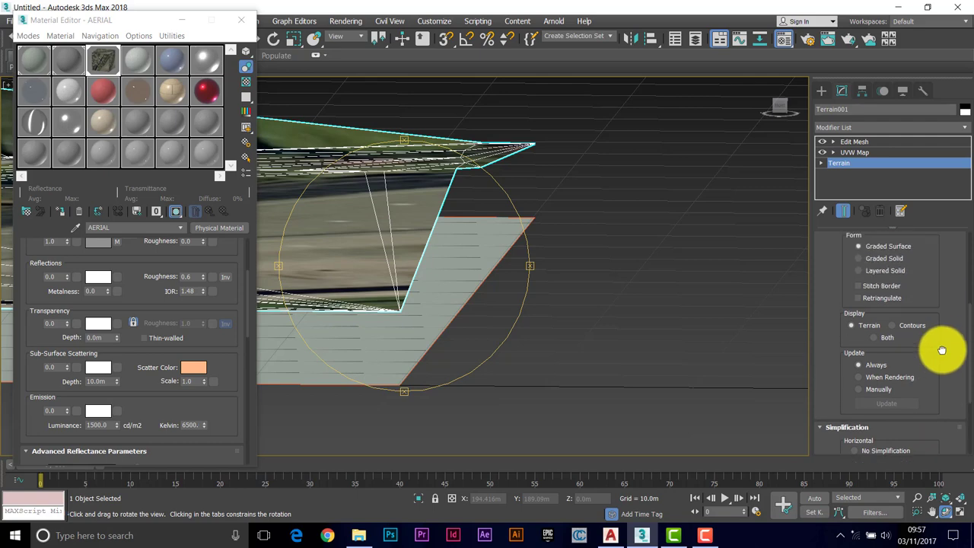
left_click(858, 286)
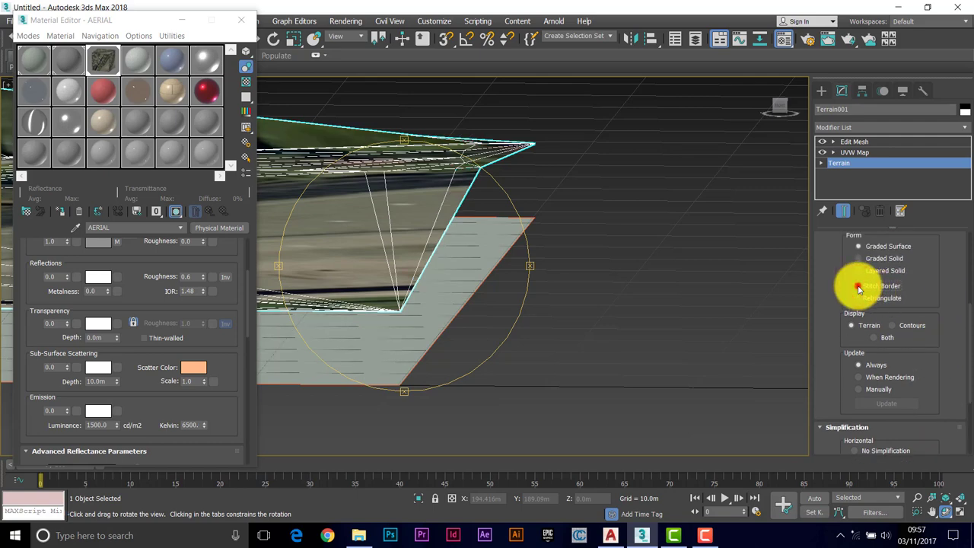
left_click(858, 286)
left_click(858, 287)
left_click(859, 286)
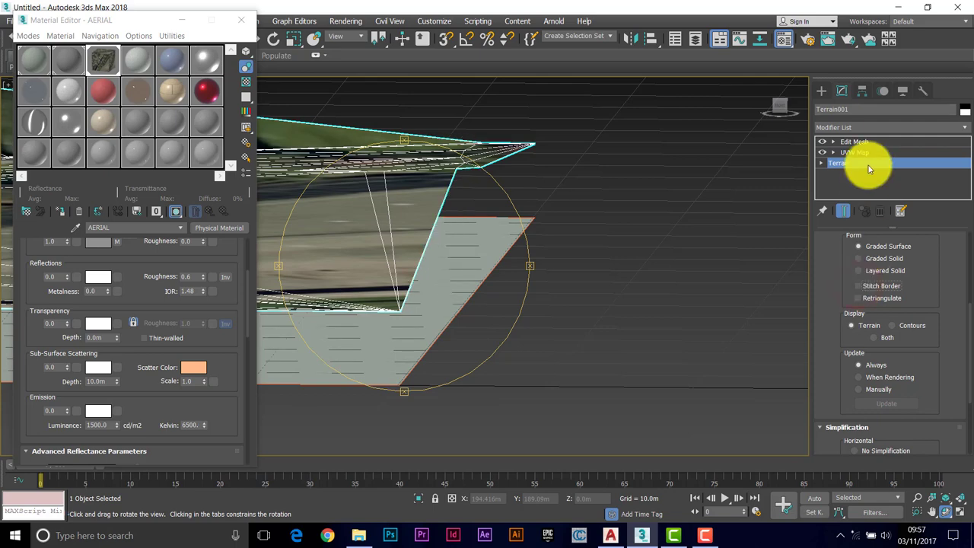
Go to Edit Mesh's face sub-object level and turn on face Create
left_click(871, 141)
left_click_drag(957, 402, 940, 457)
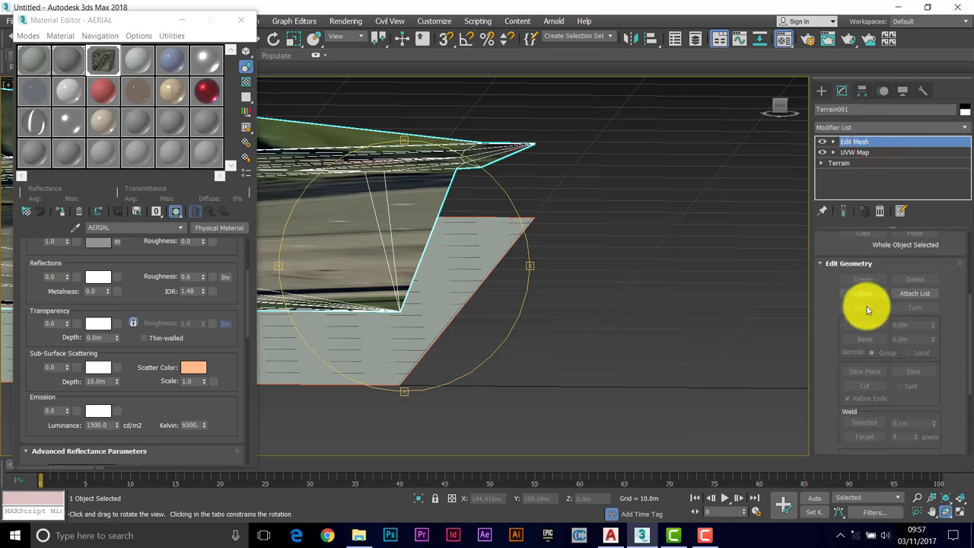
scroll(830, 289, "up", 5)
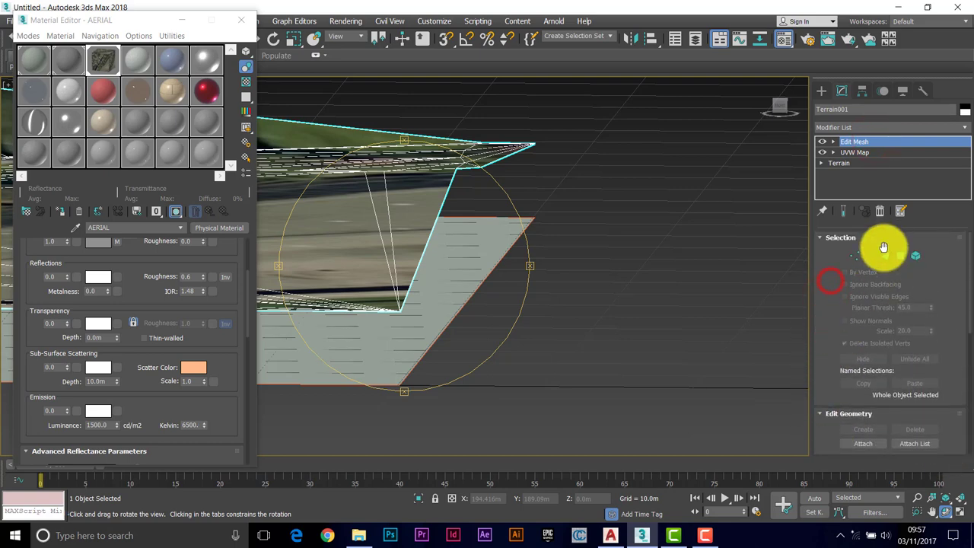
left_click(882, 256)
mouse_move(828, 352)
left_mouse_down()
mouse_move(818, 324)
mouse_move(826, 225)
left_mouse_up()
mouse_move(831, 342)
left_mouse_down()
mouse_move(833, 210)
mouse_move(817, 373)
mouse_move(827, 454)
mouse_move(827, 235)
left_mouse_up()
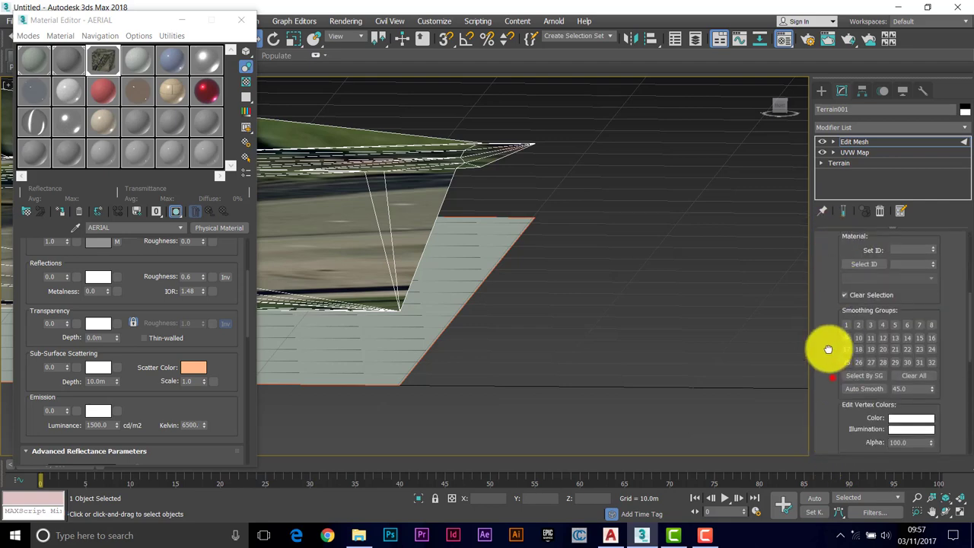
left_click_drag(826, 348, 828, 230)
left_click_drag(828, 373, 818, 321)
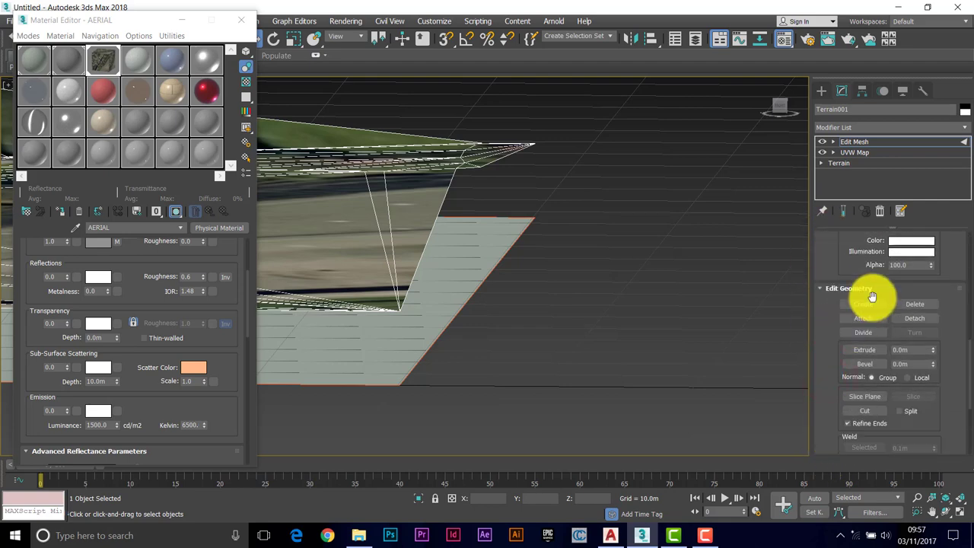
left_click(863, 304)
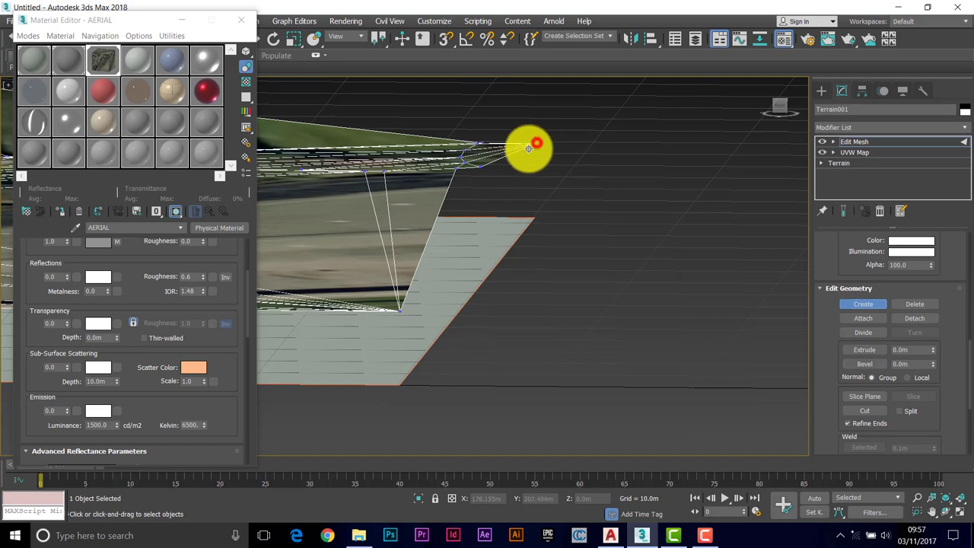
Build two triangular faces from the tip vertices down to the lower vertex, then close the Material Editor
left_click(535, 143)
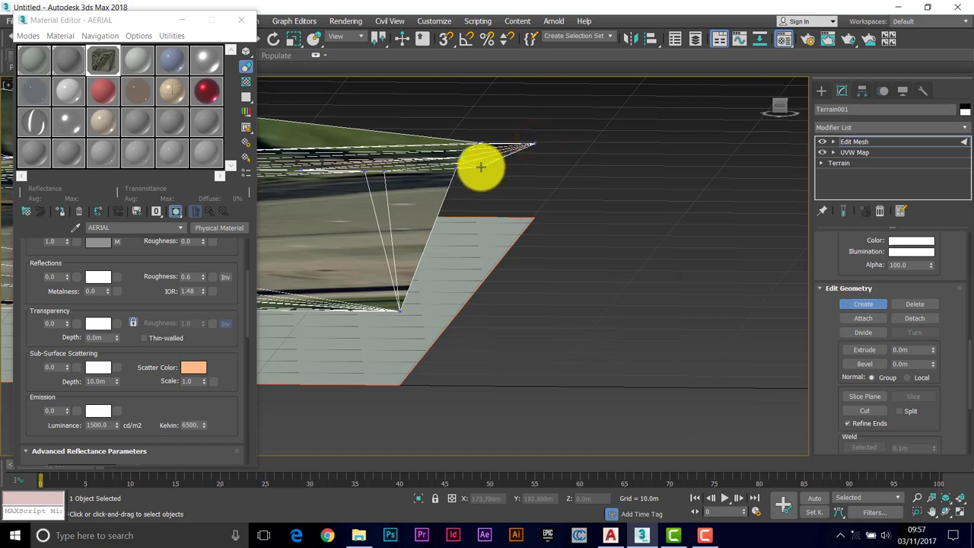
left_click(481, 167)
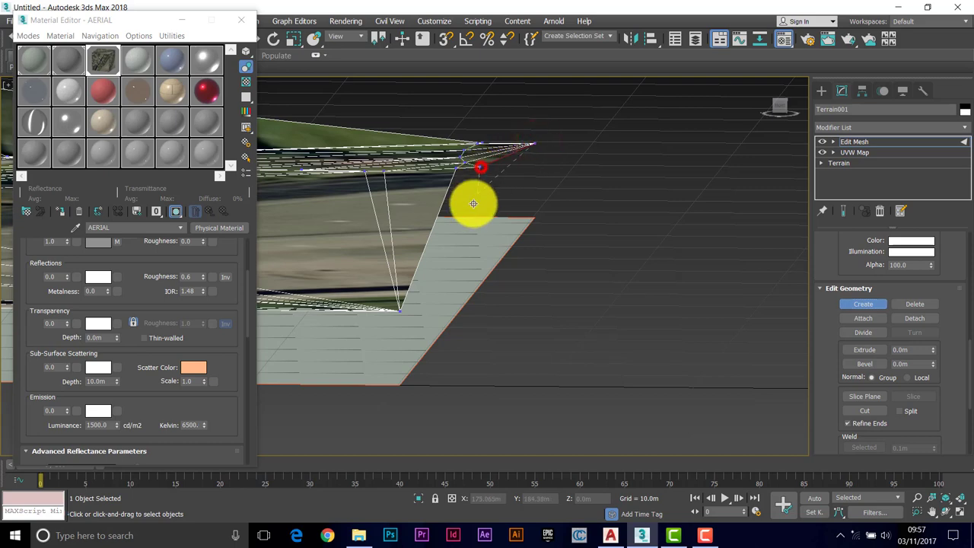
left_click(418, 301)
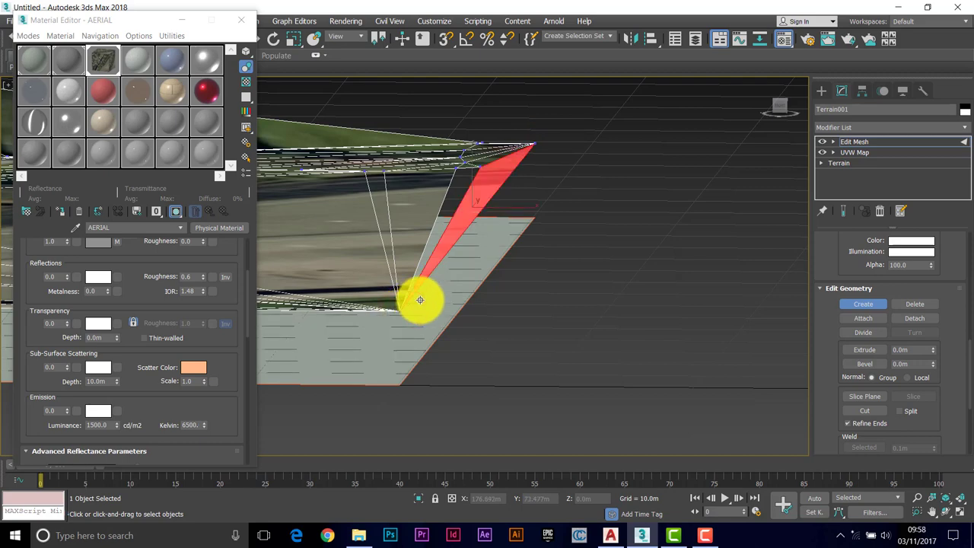
left_click(455, 169)
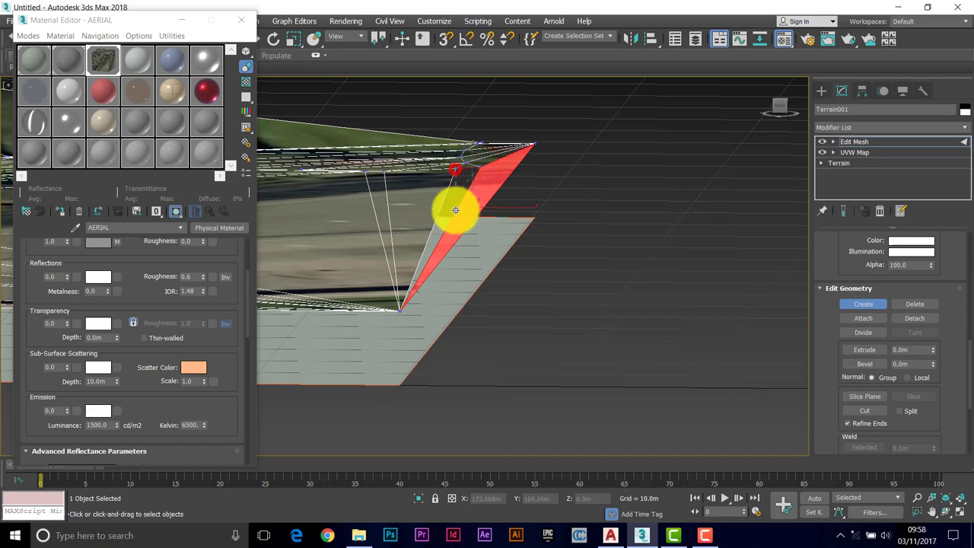
left_click(398, 312)
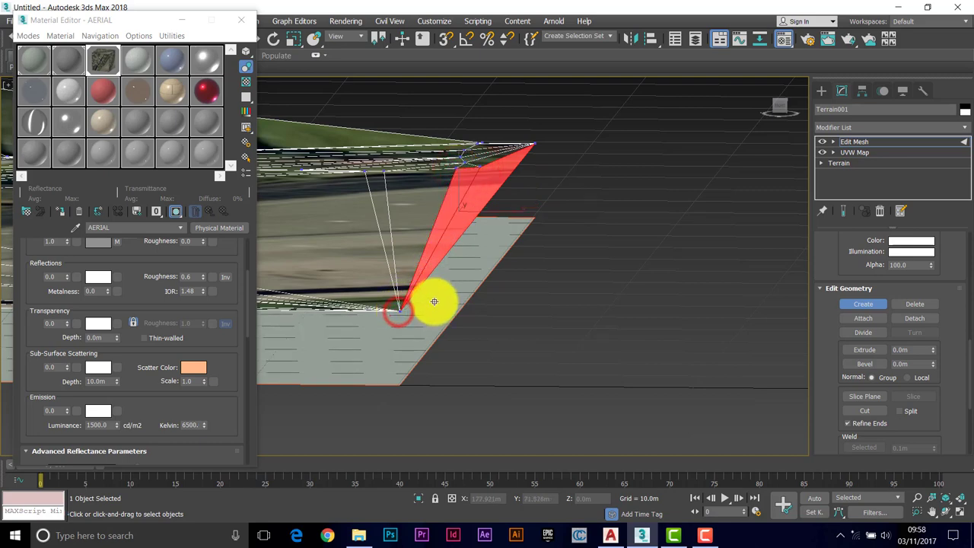
left_click(243, 21)
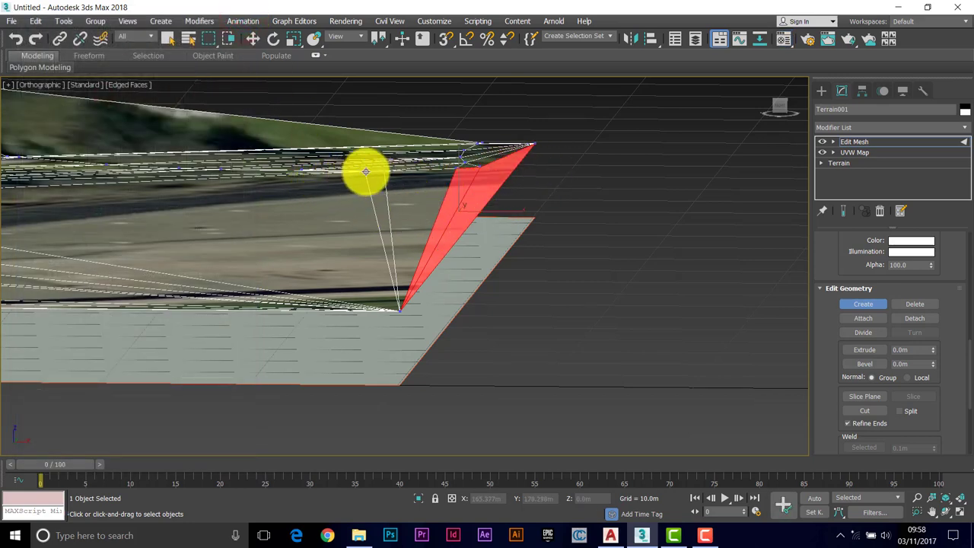
Leave face editing, reselect Terrain001 and drag UVW Map above Edit Mesh in the stack
left_click(942, 515)
left_click_drag(342, 239, 430, 279)
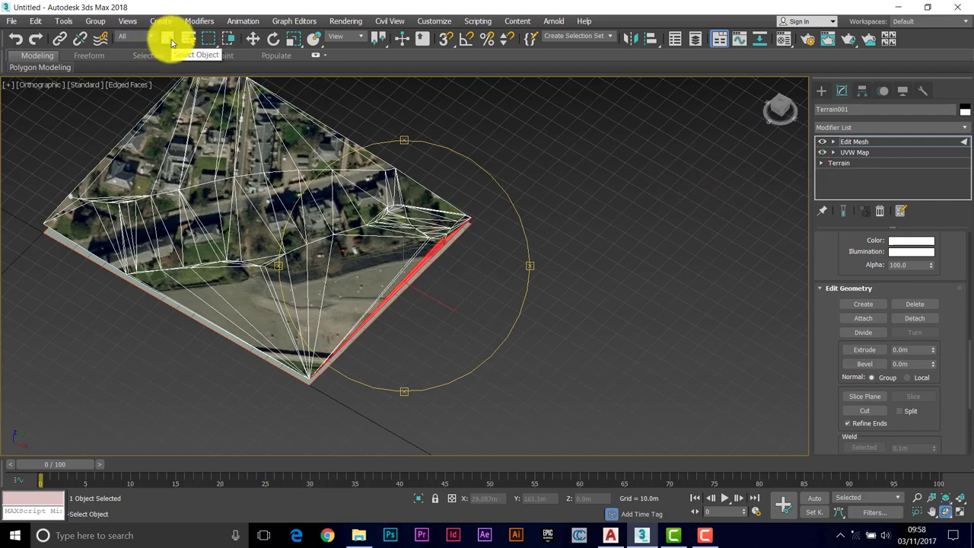
left_click(866, 141)
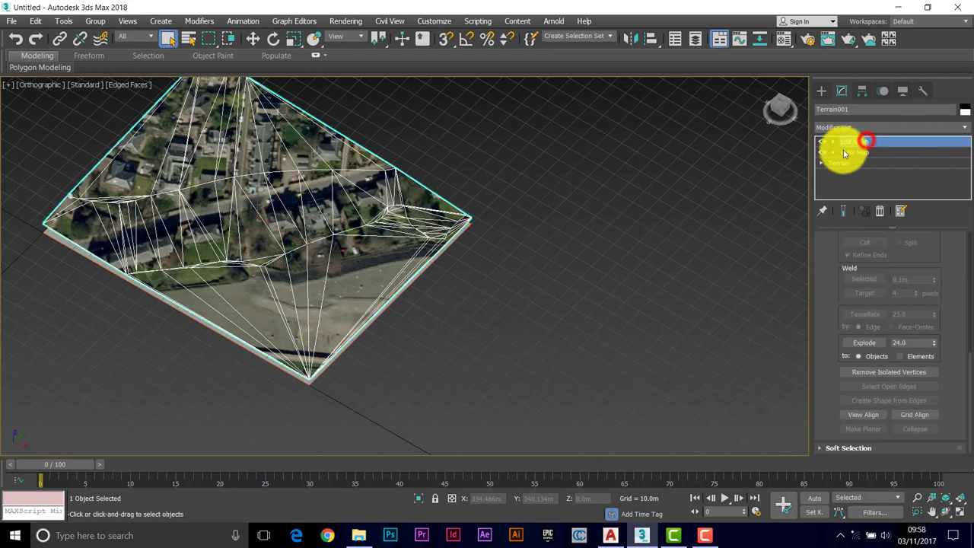
left_click(480, 279)
scroll(437, 250, "up", 10)
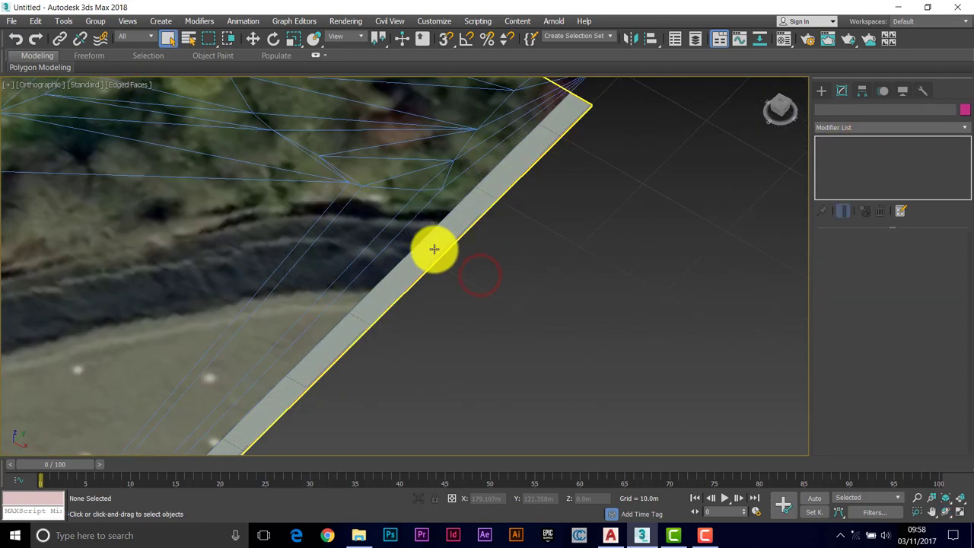
scroll(404, 253, "down", 3)
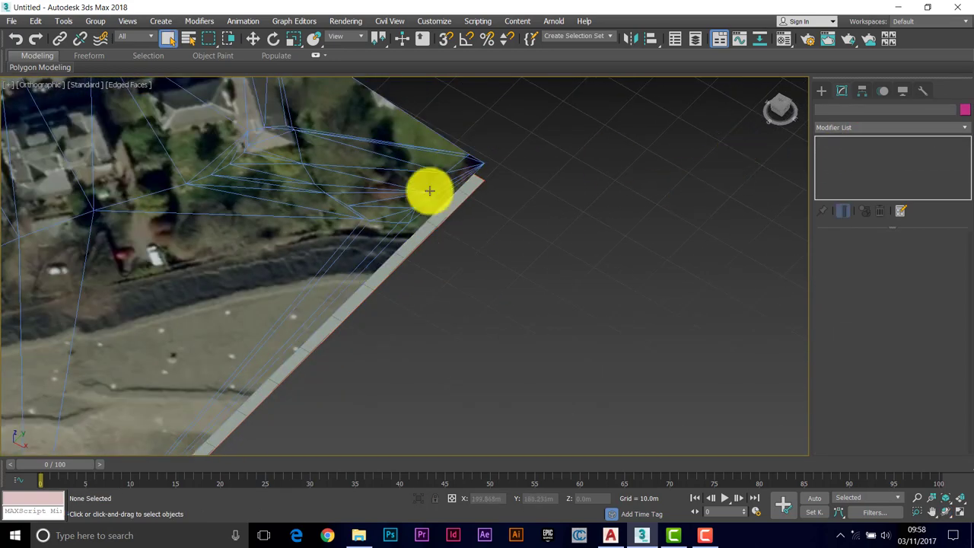
left_click(374, 192)
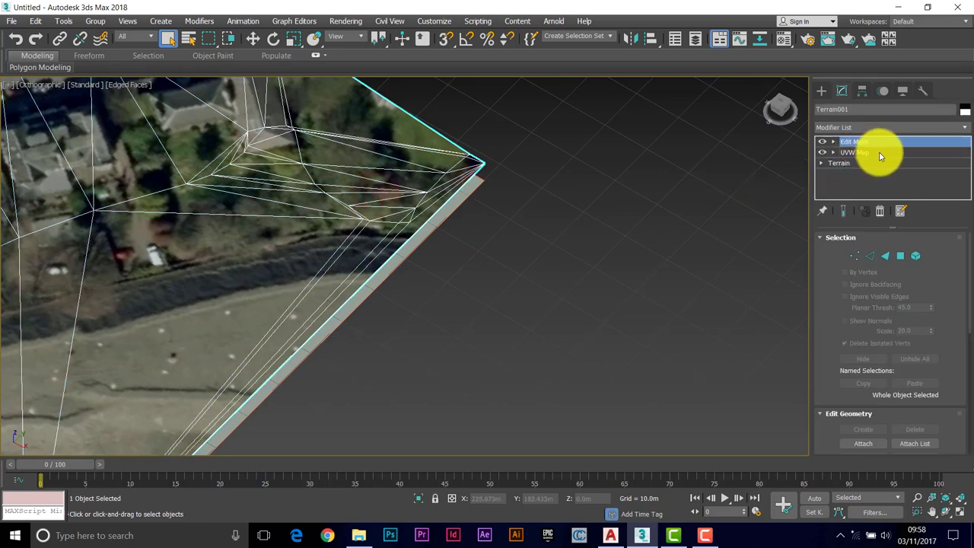
left_click_drag(858, 153, 860, 143)
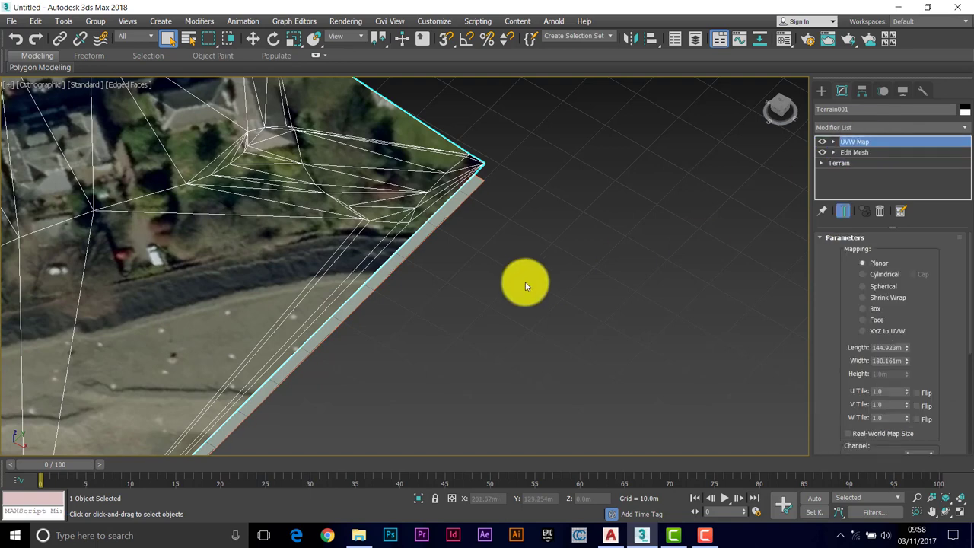
scroll(525, 286, "down", 5)
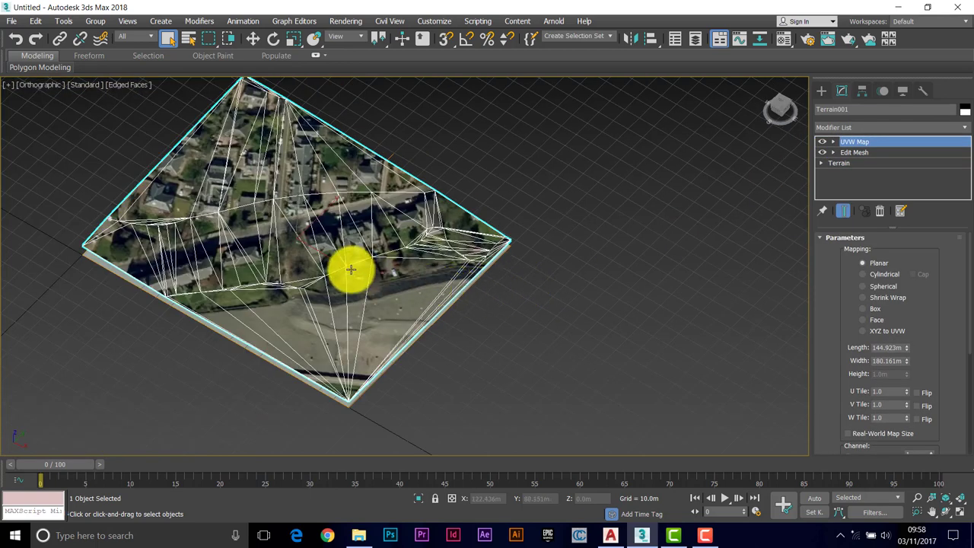
Unhide all objects from the Display panel so the buildings appear on the terrain
left_click(943, 514)
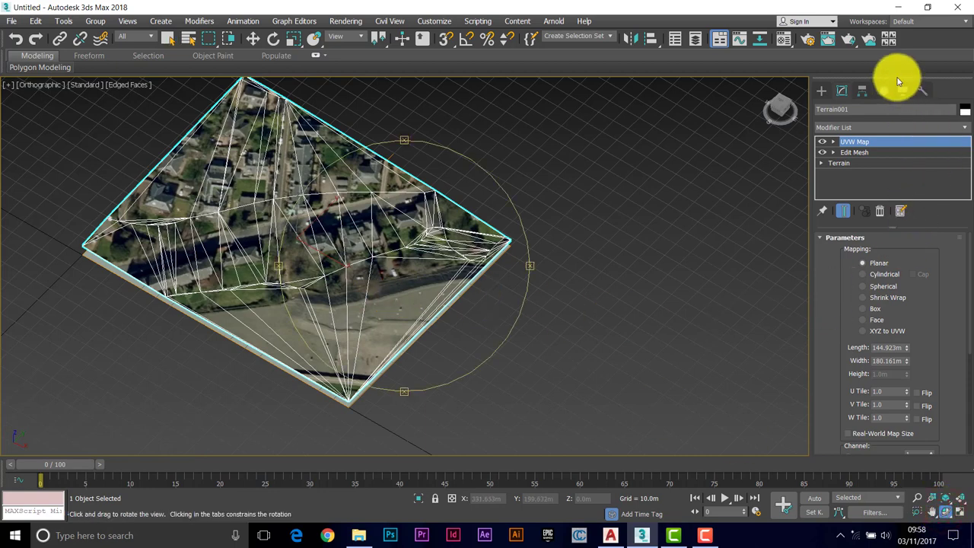
left_click(901, 89)
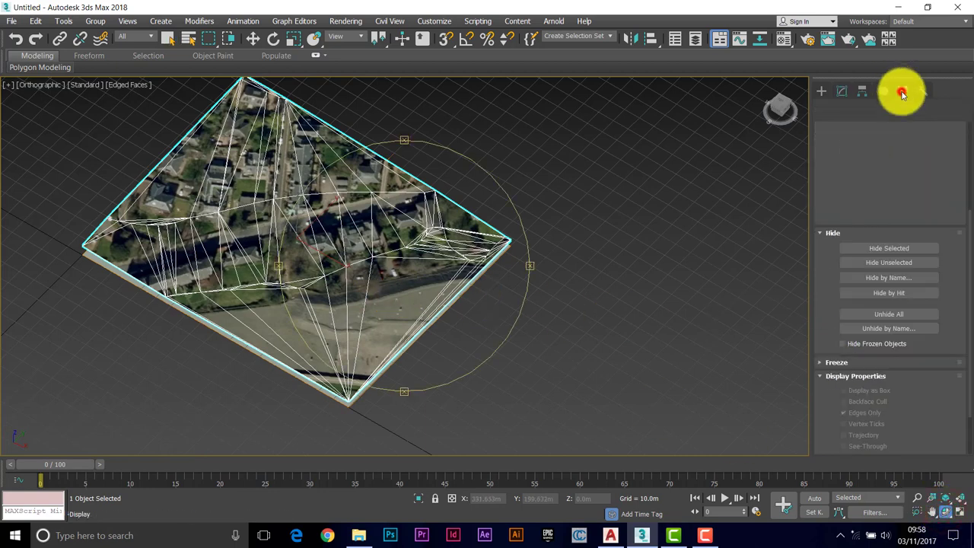
left_click(885, 315)
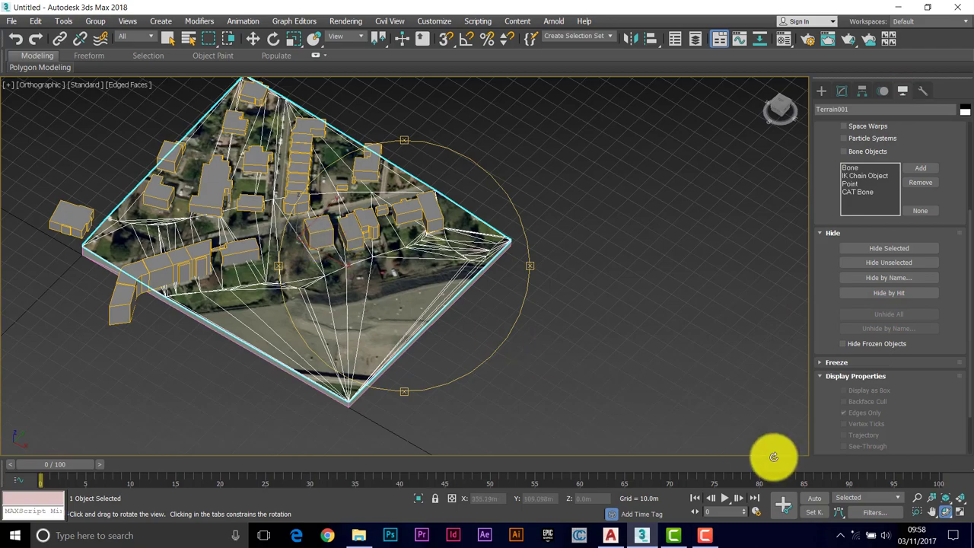
left_click_drag(379, 290, 469, 287)
scroll(312, 257, "up", 5)
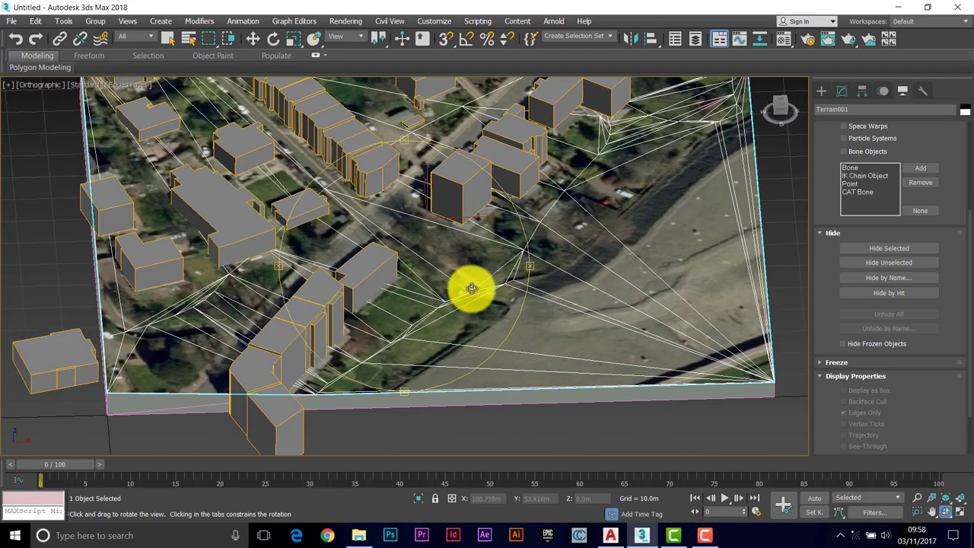
Restore the four-viewport layout and reposition the Top view on the terrain
left_click(960, 511)
left_click(261, 163)
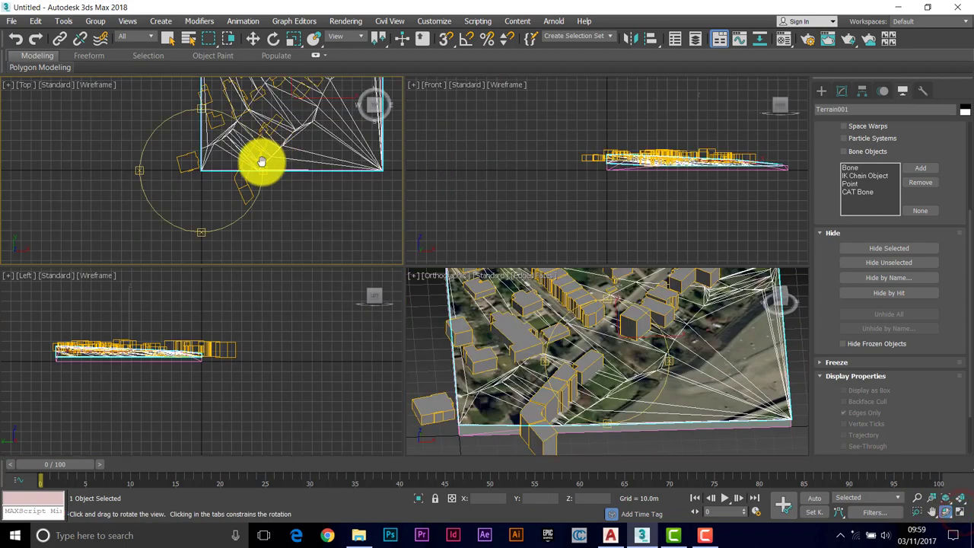
scroll(206, 224, "down", 3)
left_click_drag(205, 224, 203, 175)
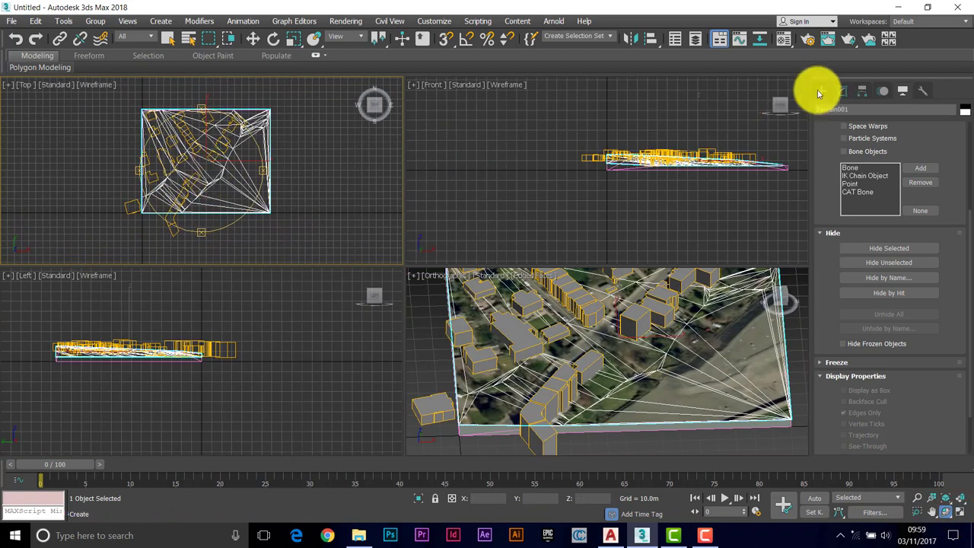
Create a Sun Positioner by dragging its compass rose over the site in the Top view
left_click(819, 92)
left_click(854, 109)
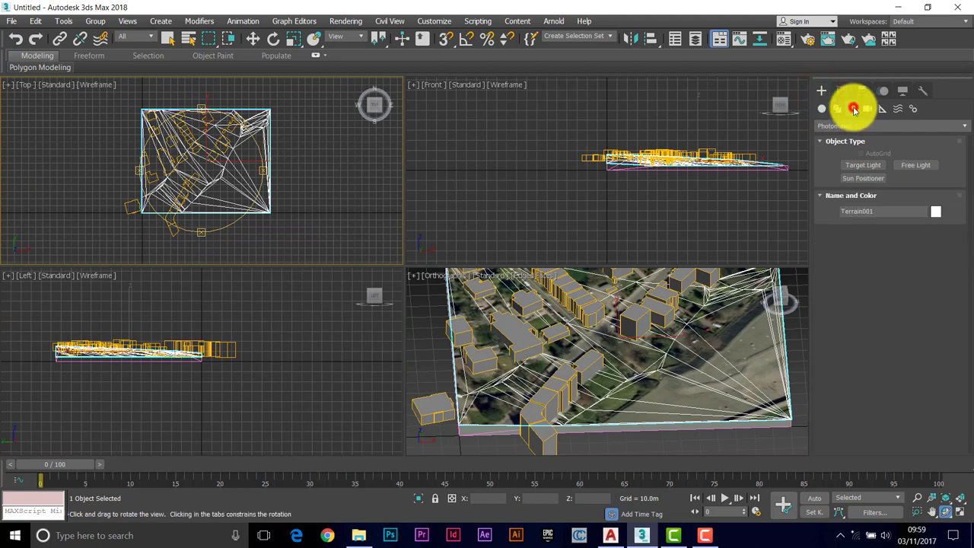
left_click(866, 177)
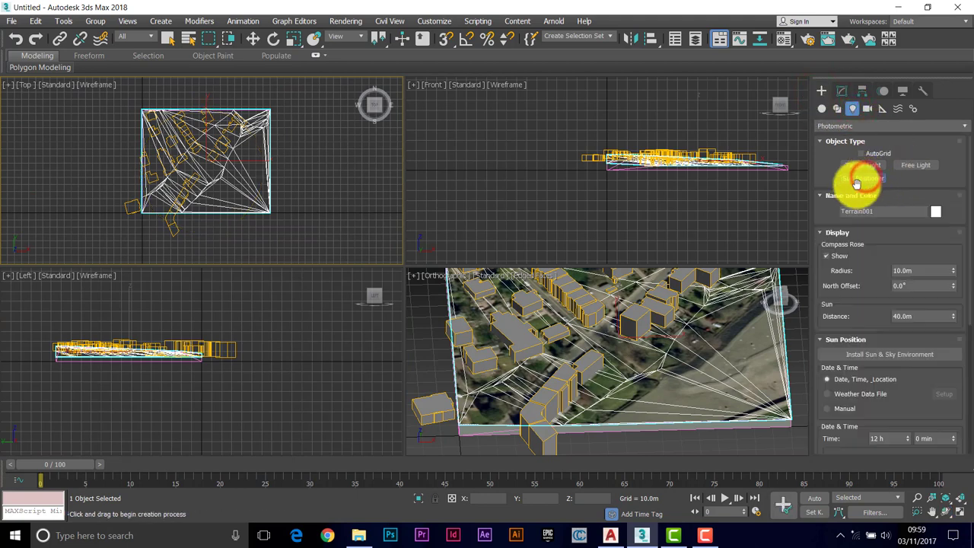
left_click_drag(205, 162, 287, 189)
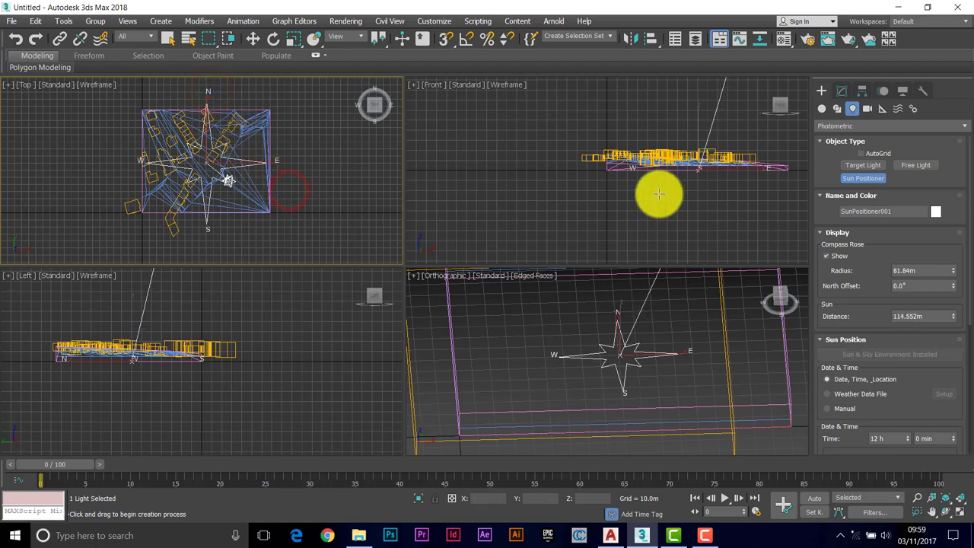
Set the Sun Positioner's location to Edinburgh, Scotland on the Europe map
left_click(843, 90)
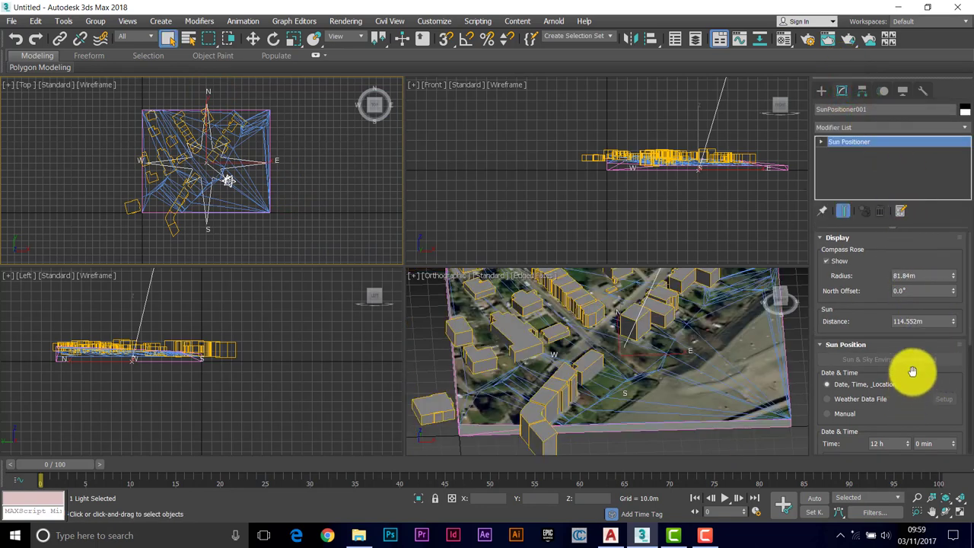
left_click_drag(912, 370, 903, 115)
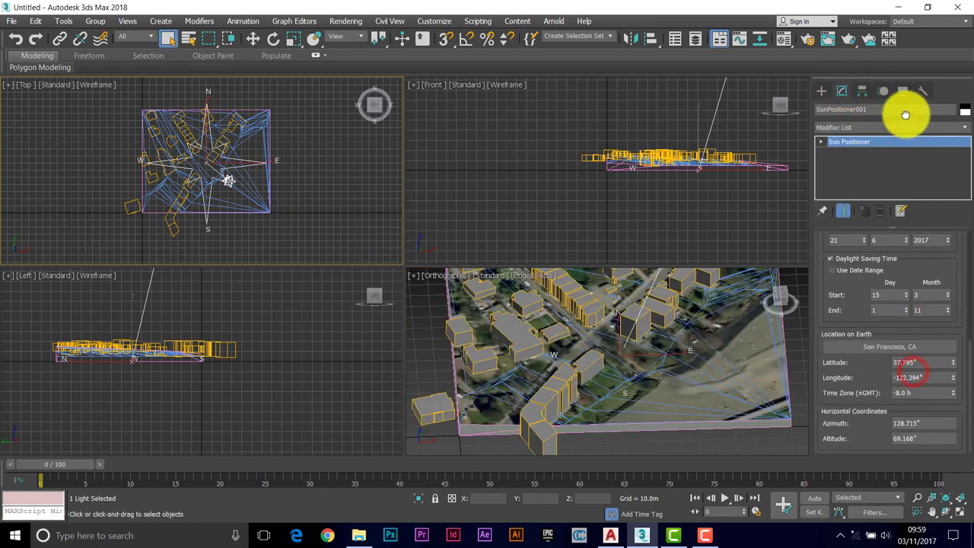
left_click(880, 349)
left_click(542, 171)
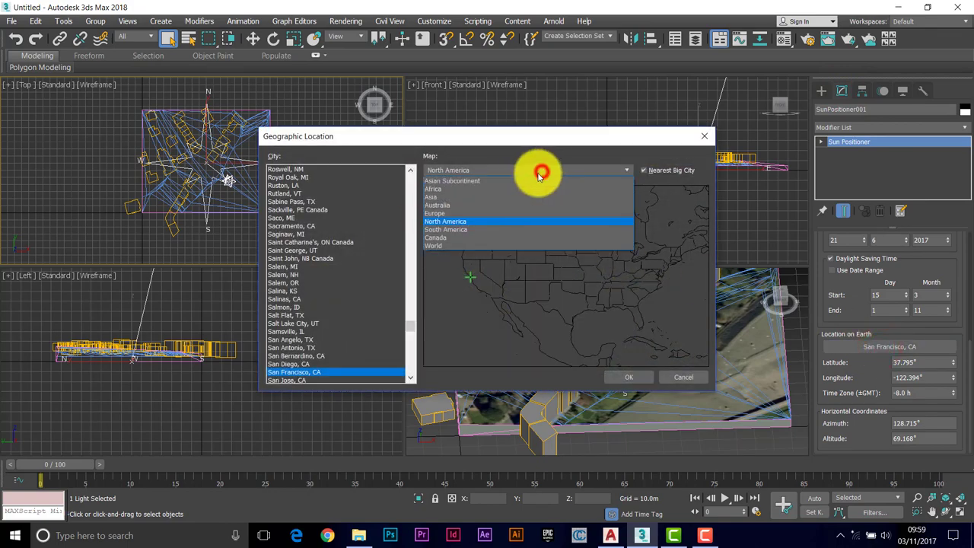
left_click(446, 211)
left_click(467, 240)
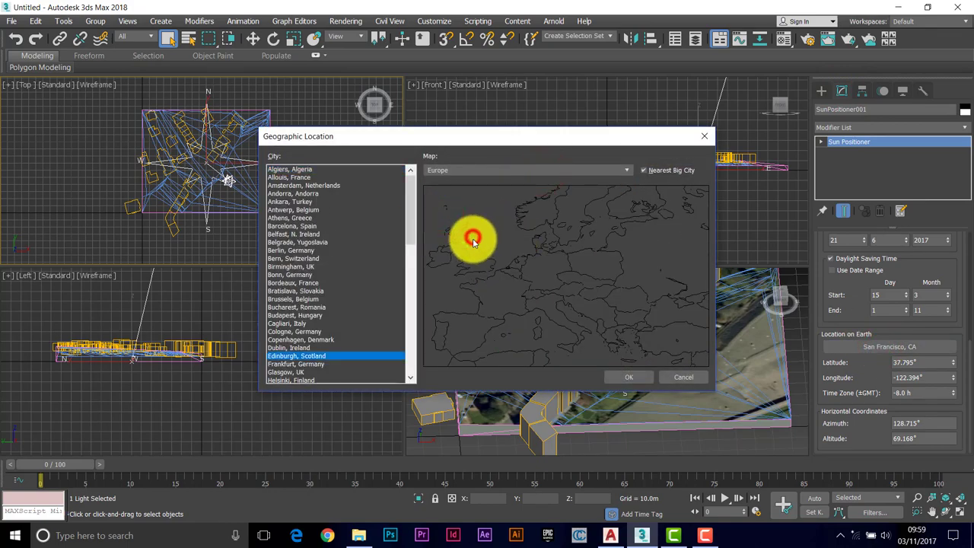
left_click(634, 379)
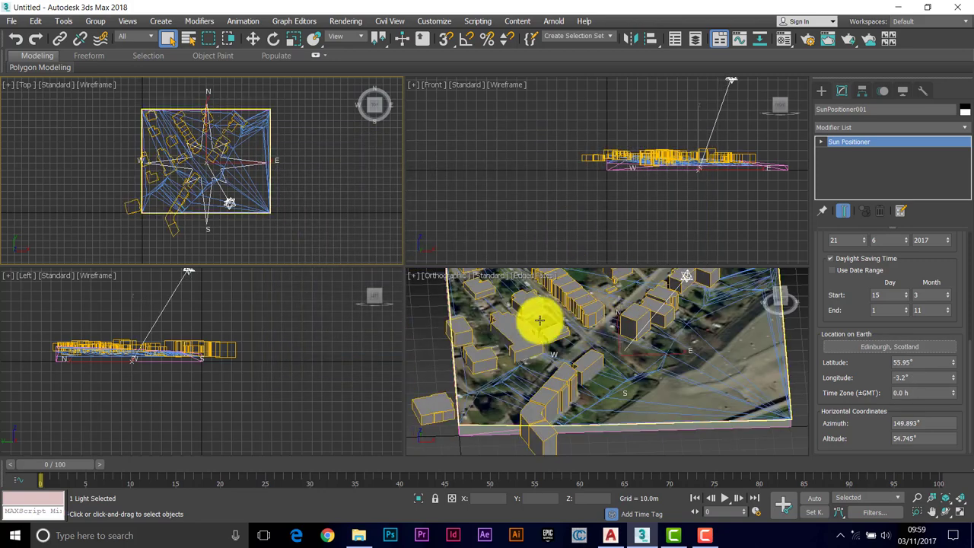
Orbit in closer over the buildings, render the view, and close the mostly white result
left_click(946, 510)
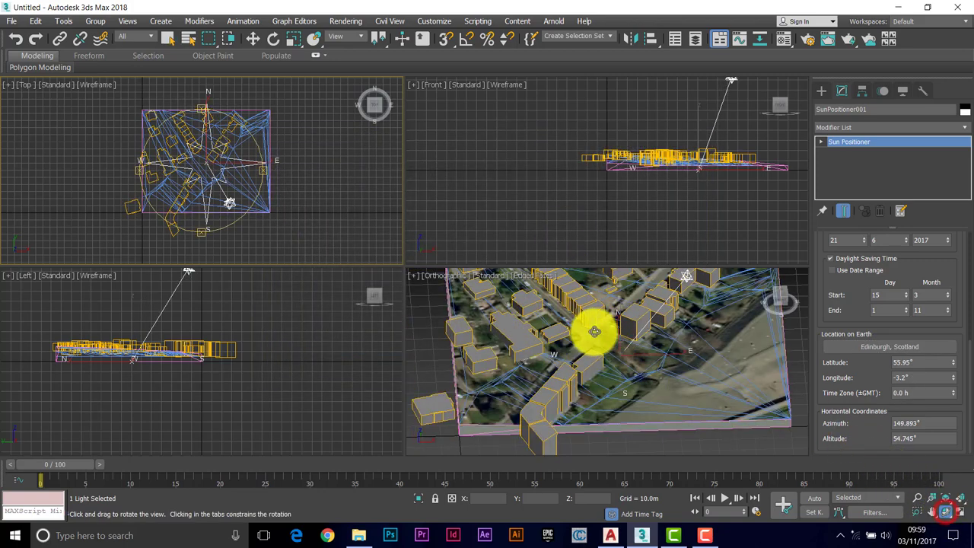
left_click_drag(593, 330, 611, 299)
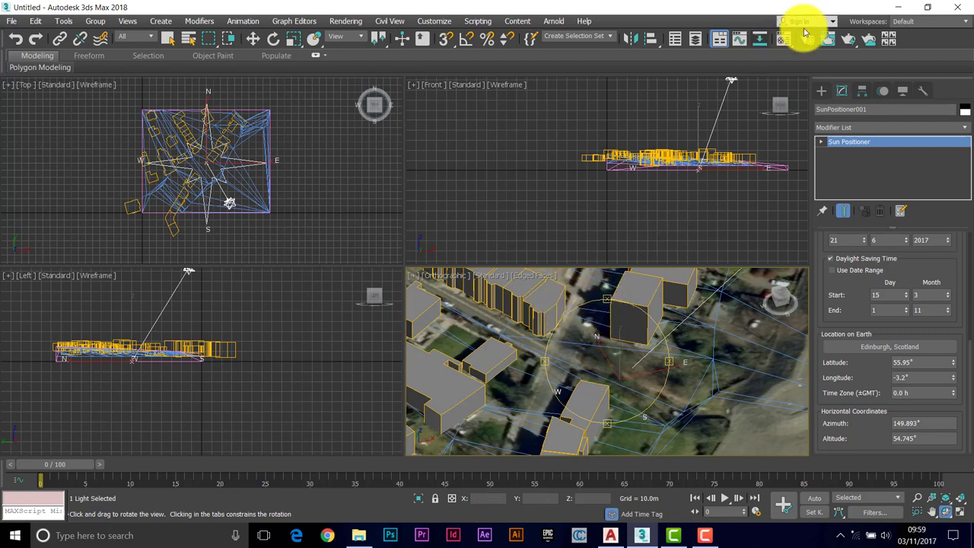
left_click(849, 43)
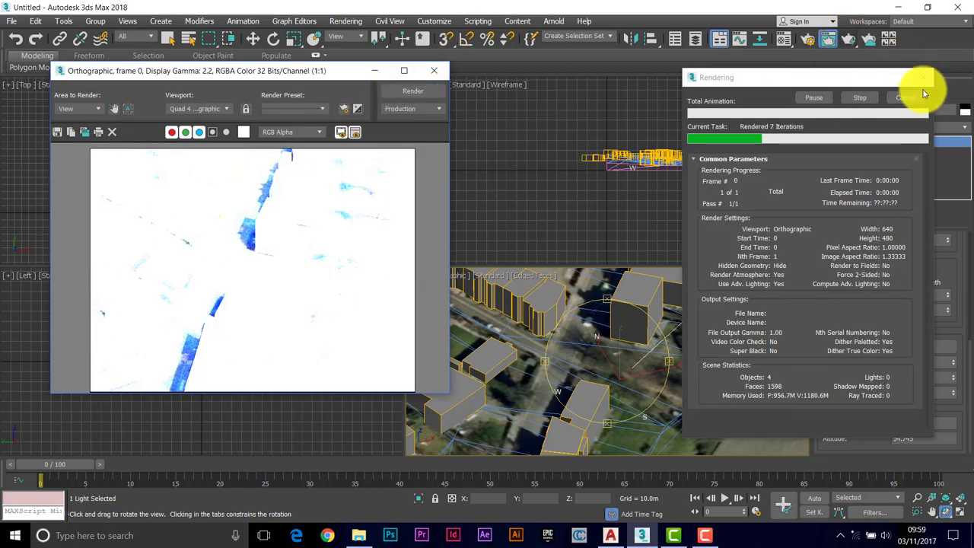
left_click(930, 74)
left_click(433, 70)
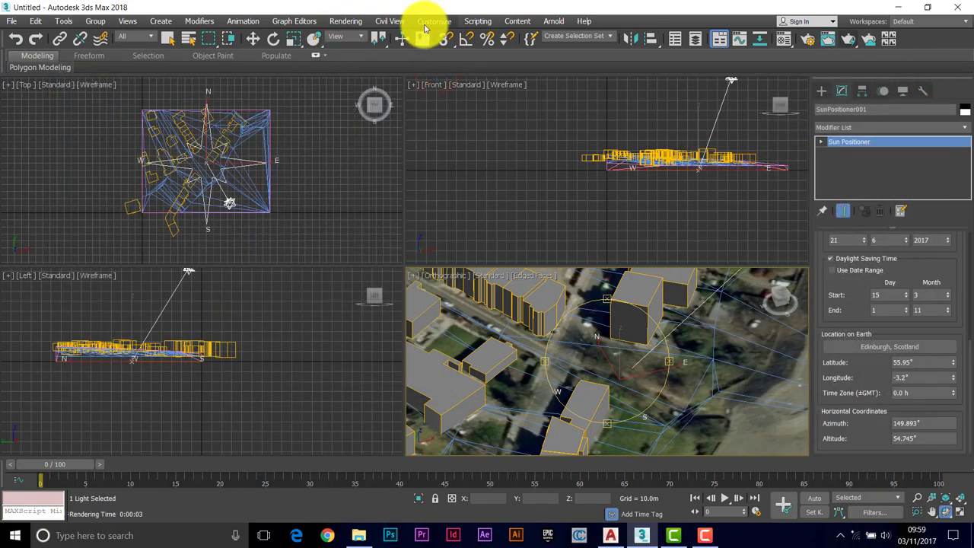
Edit the 6.0 EV value in Exposure Control and test-render, cancelling the still washed-out result
left_click(339, 24)
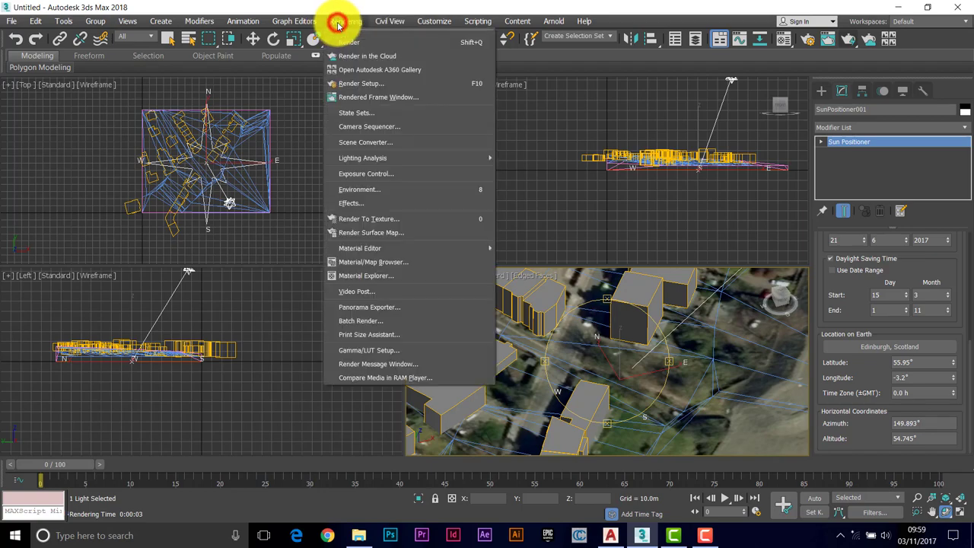
left_click(356, 175)
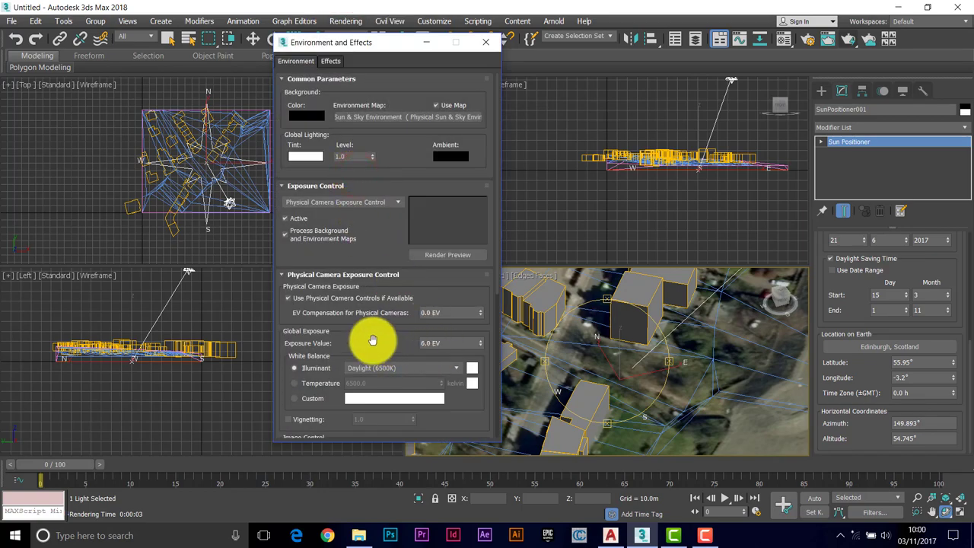
left_click_drag(381, 342, 404, 260)
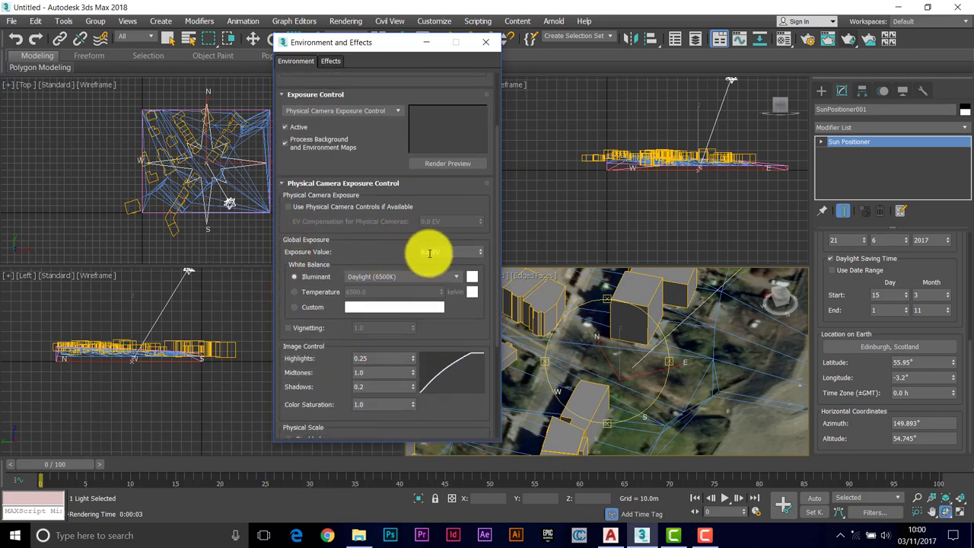
left_click(428, 251)
left_click_drag(428, 252, 394, 254)
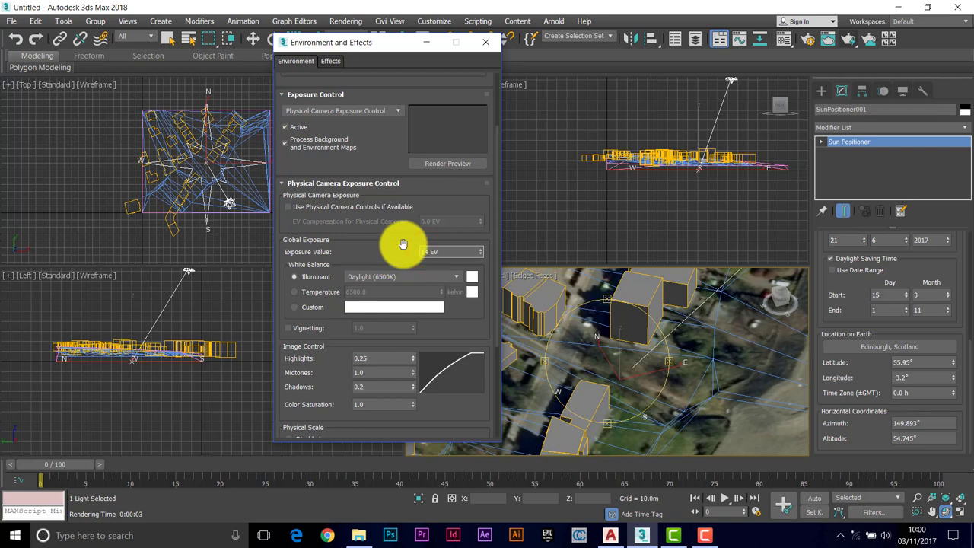
left_click(485, 43)
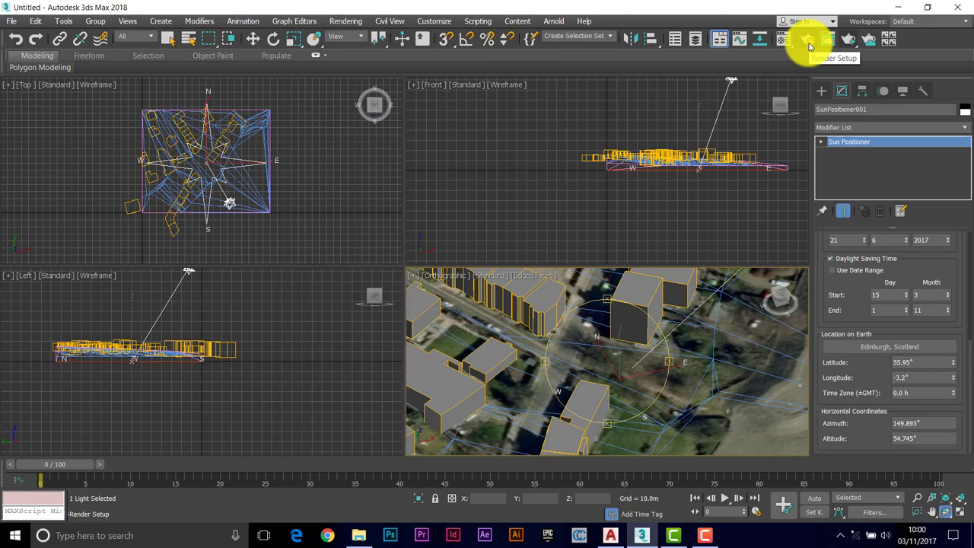
left_click(853, 44)
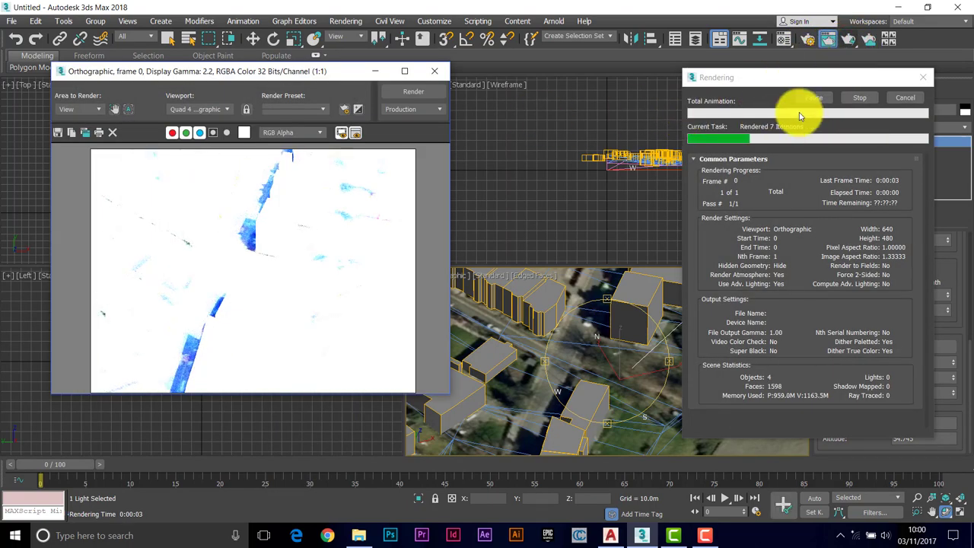
left_click(907, 98)
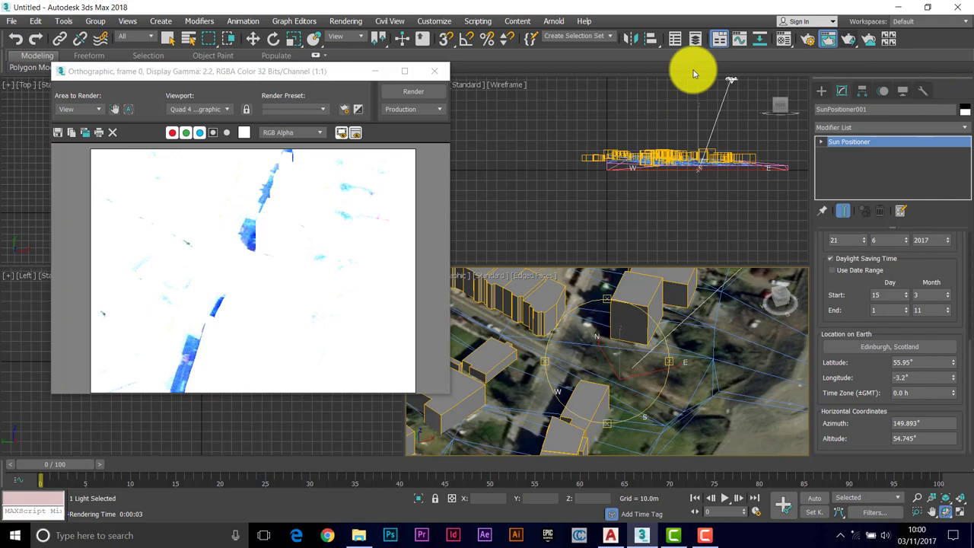
left_click(434, 70)
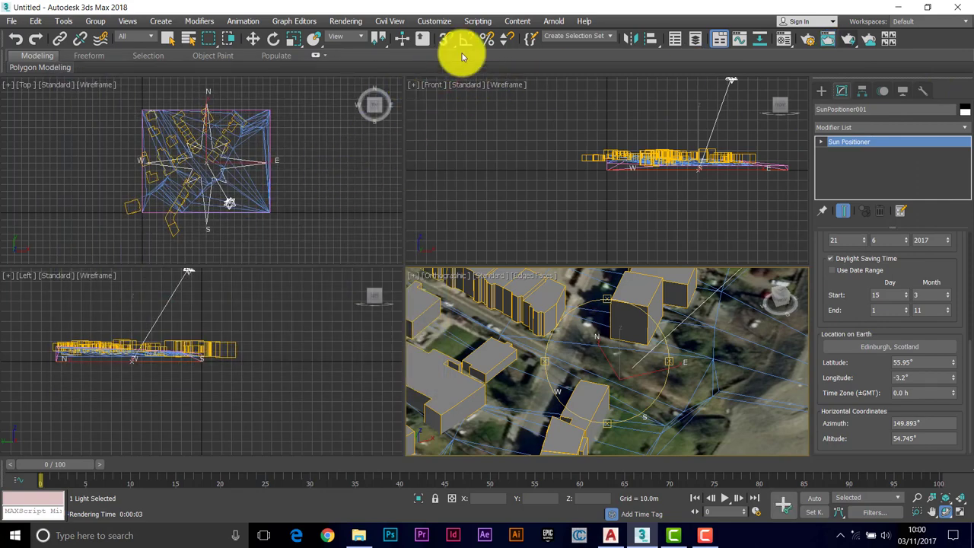
Set the exposure value to 14 EV and re-render the now properly exposed site
left_click(347, 21)
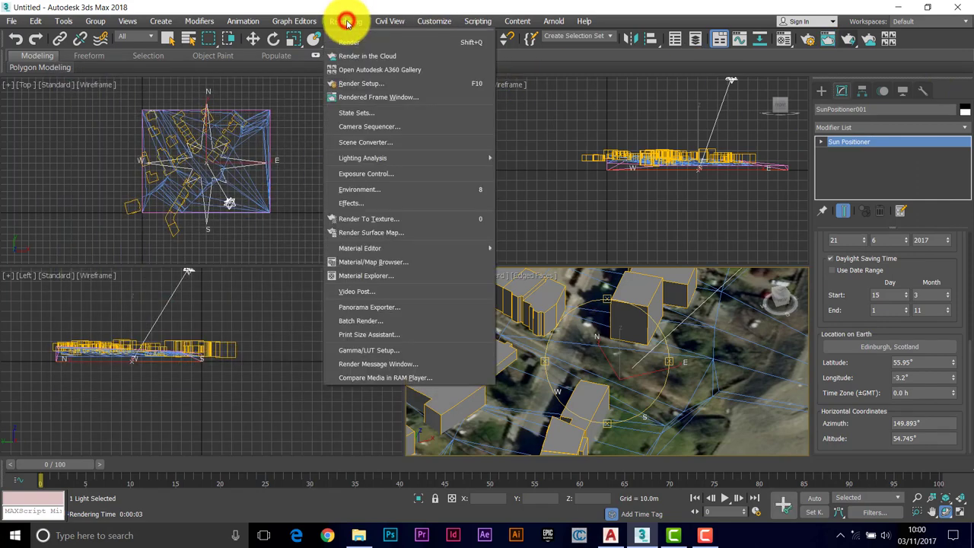
left_click(356, 174)
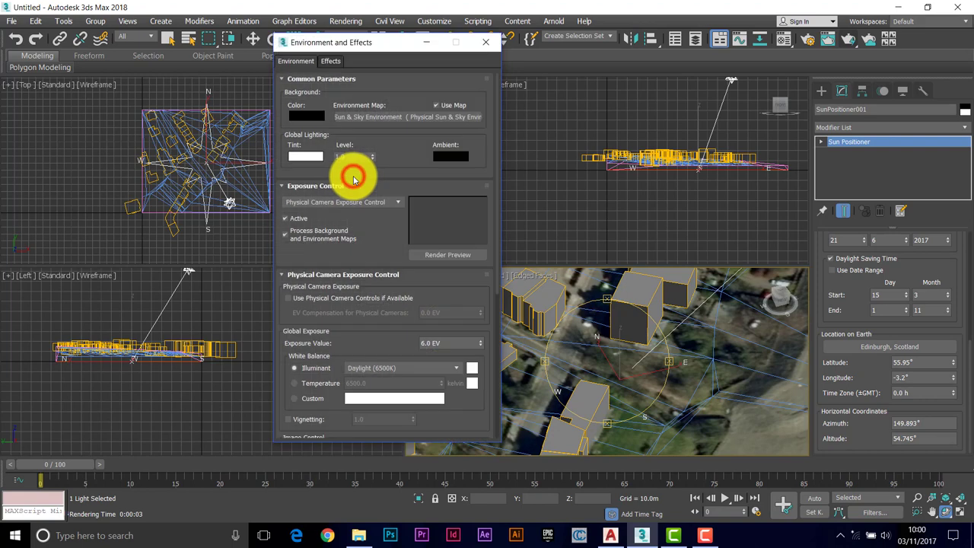
left_click(430, 343)
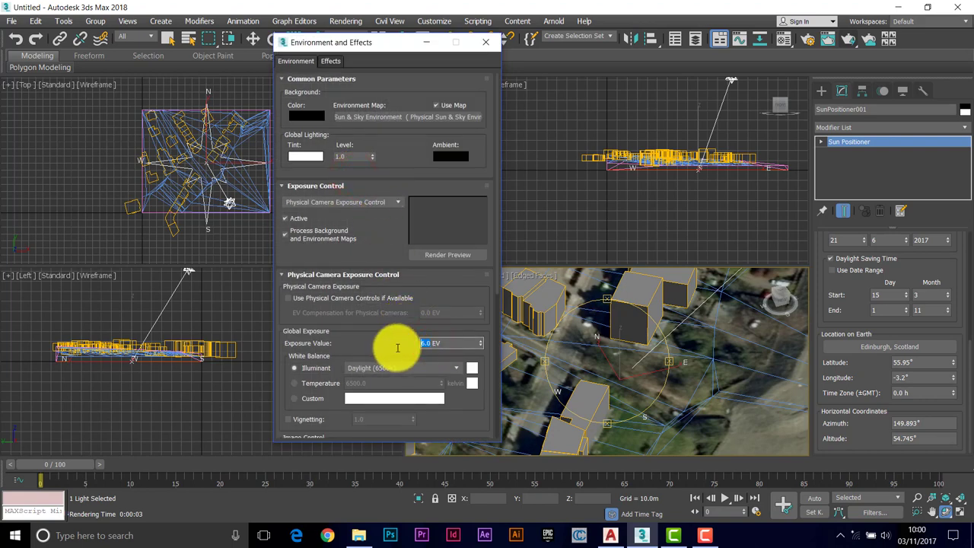
left_click(457, 345)
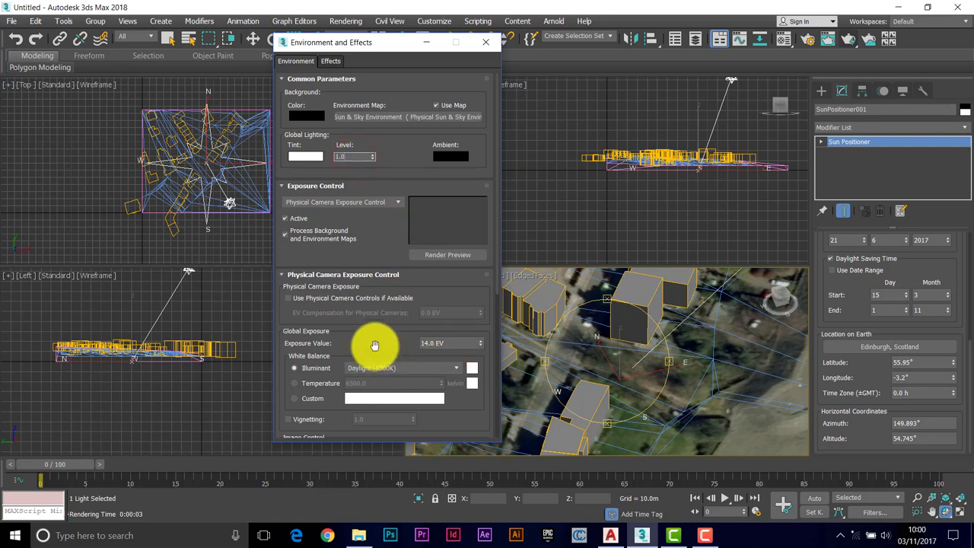
left_click(484, 42)
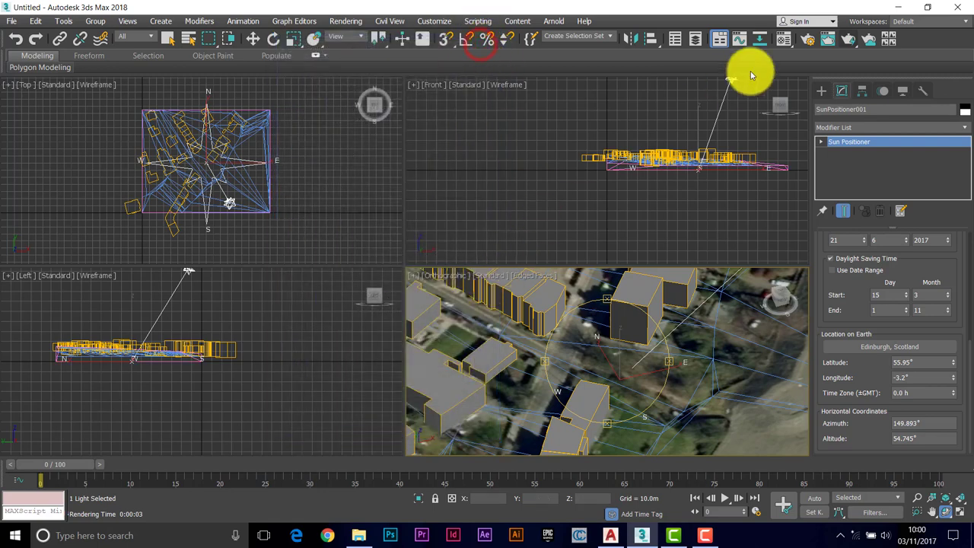
left_click(849, 40)
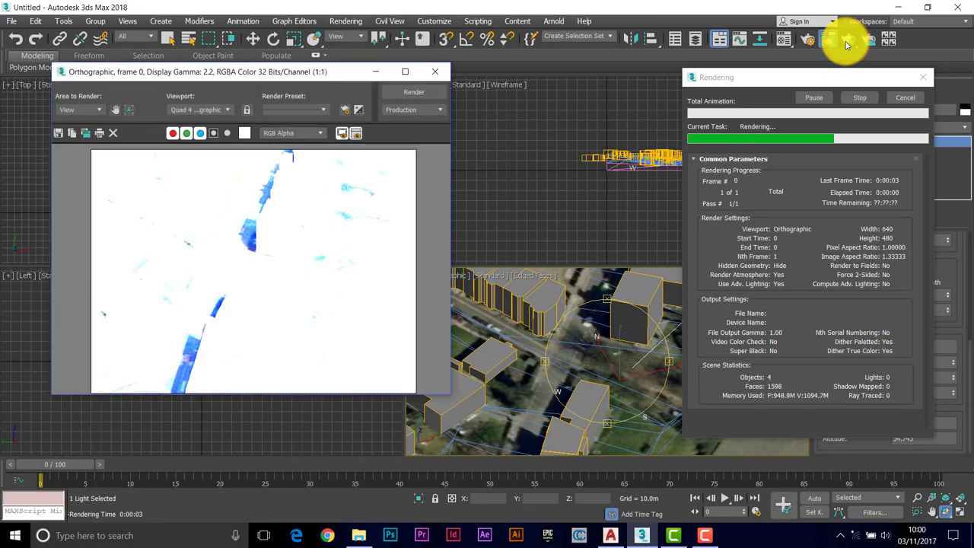
left_click(435, 73)
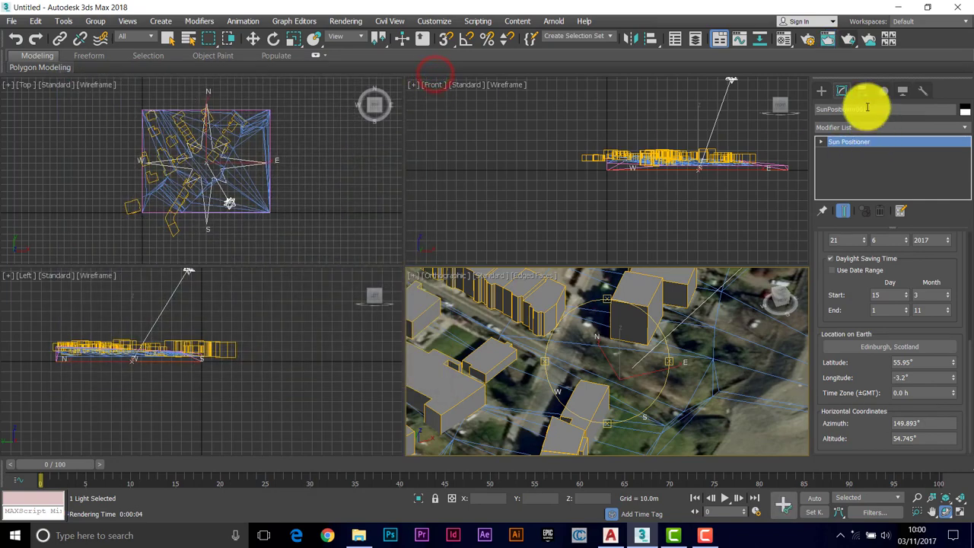
Create a target camera in the Top view aimed along the street
left_click(822, 94)
left_click(867, 110)
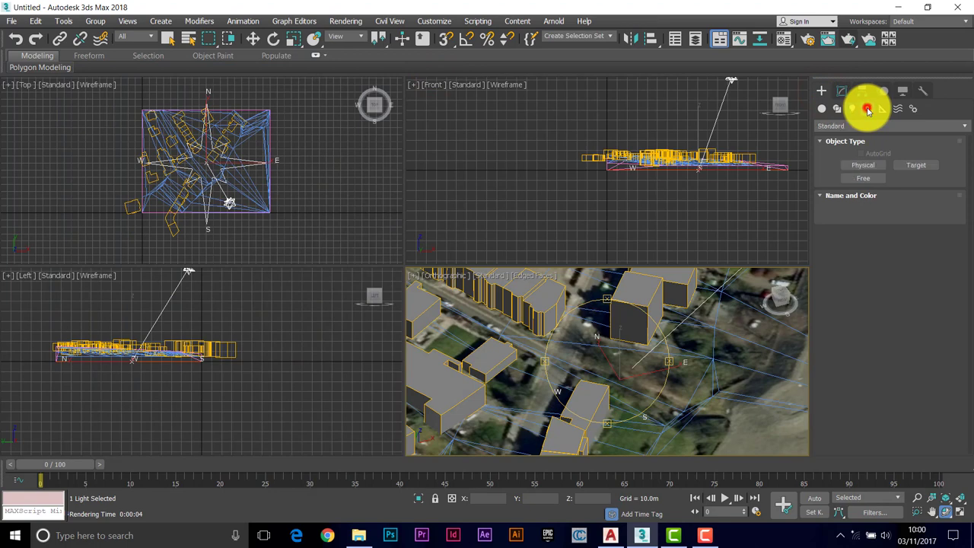
scroll(190, 186, "up", 3)
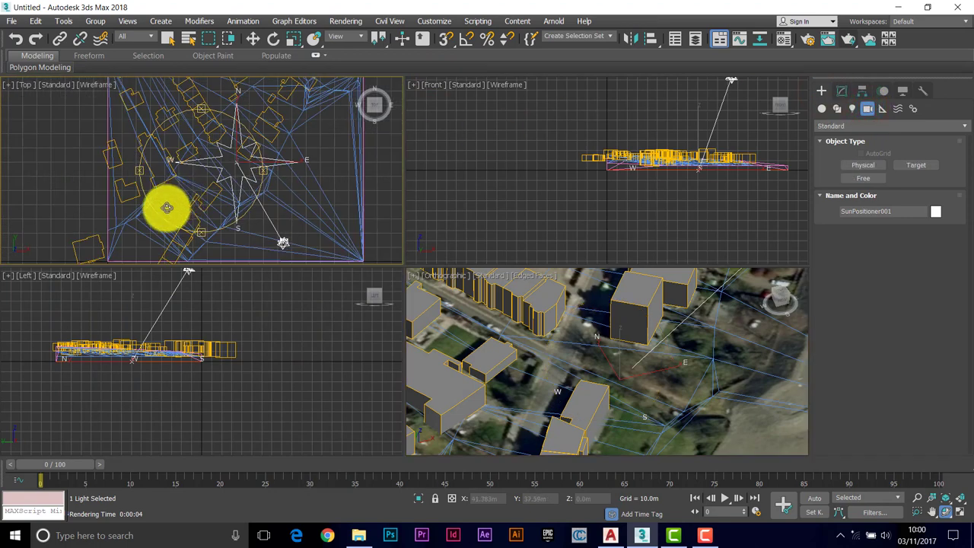
left_click(914, 164)
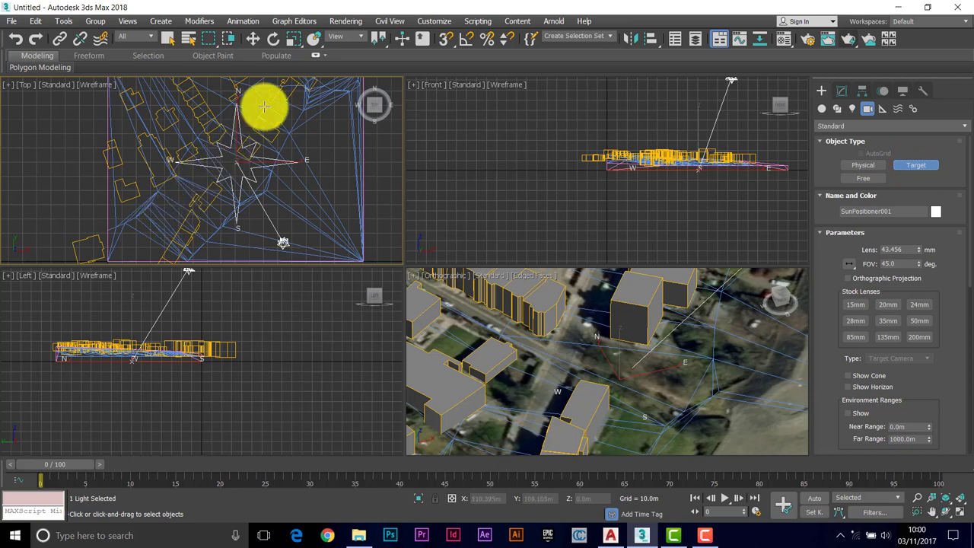
left_click_drag(155, 220, 251, 106)
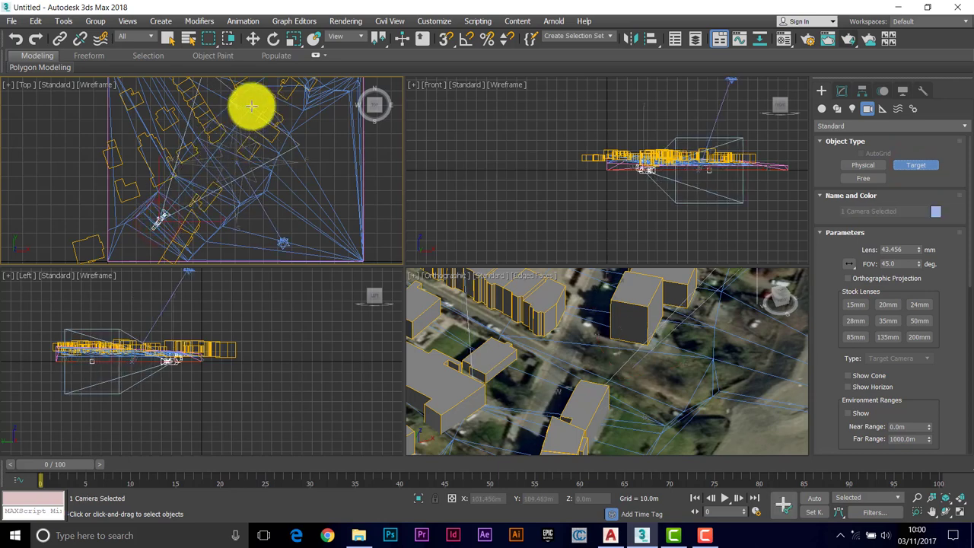
Switch the Top view to Default Shading and pan across the aerial imagery
left_click(93, 85)
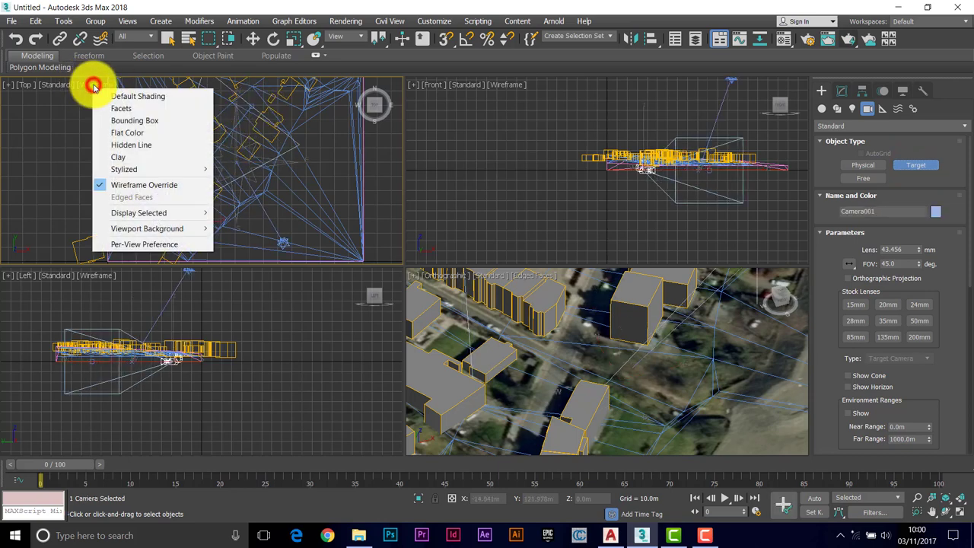
left_click(124, 96)
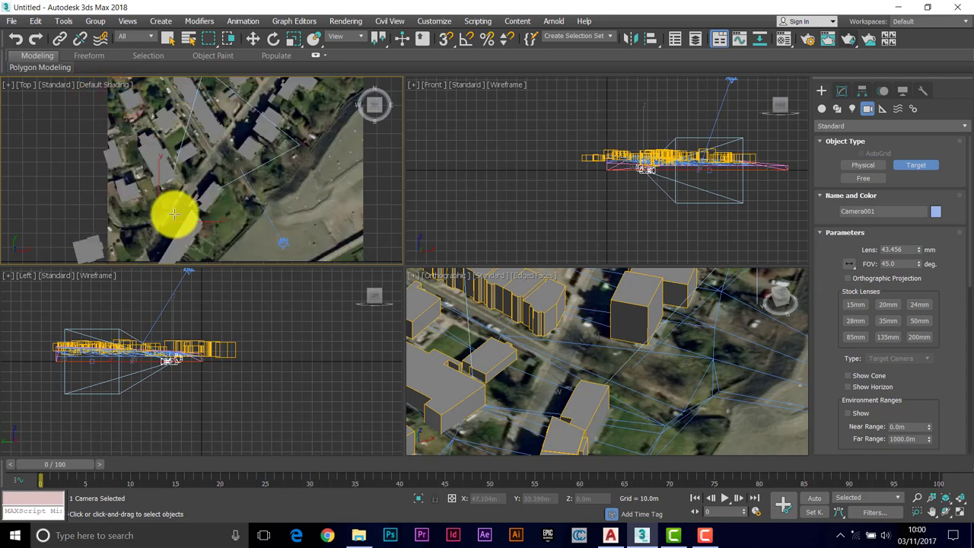
scroll(177, 211, "up", 2)
middle_click_drag(180, 210, 198, 170)
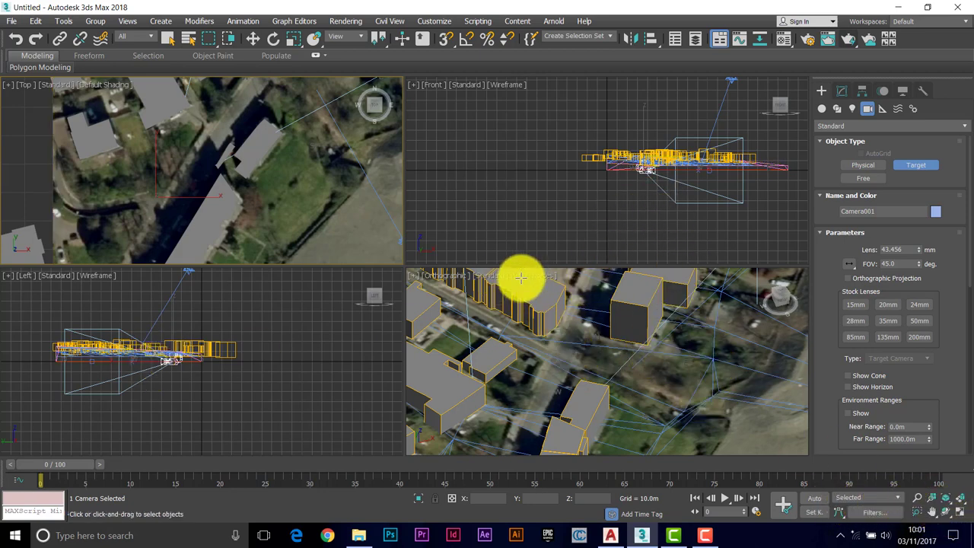
Show Camera001 in the bottom-right viewport and truck it to frame buildings at street level
left_click(484, 278)
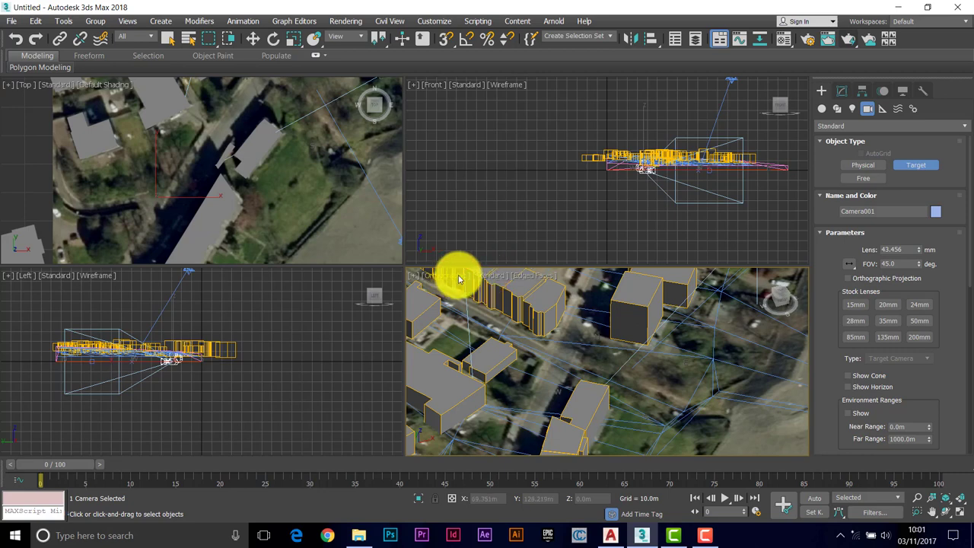
left_click(452, 277)
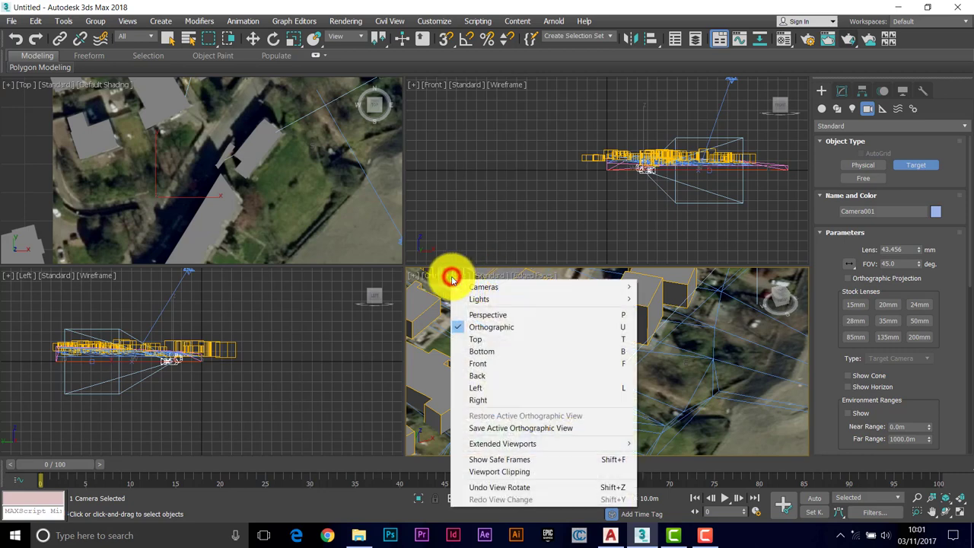
mouse_move(583, 290)
left_click(679, 286)
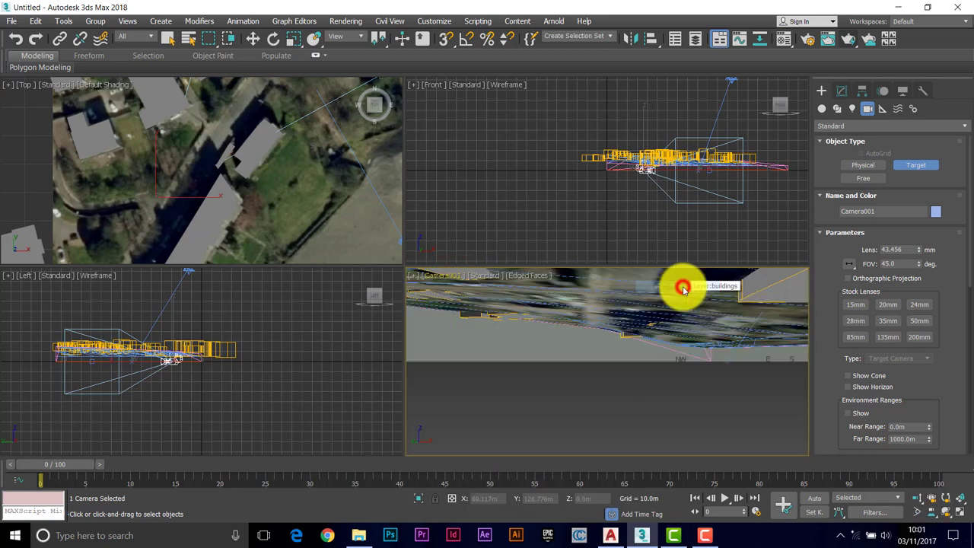
middle_click_drag(618, 300, 592, 340)
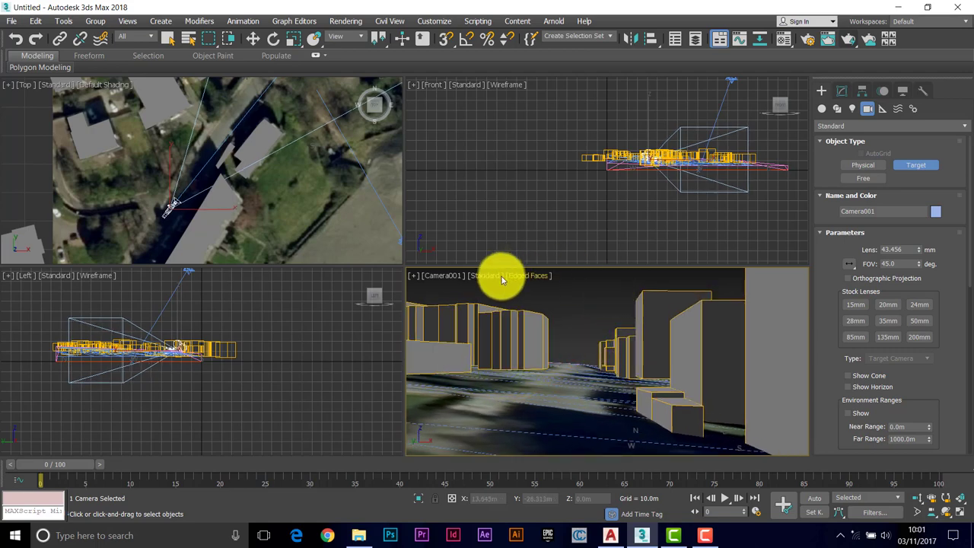
Render Camera001's street view of buildings under a blue sky, then close the frame window
left_click(850, 42)
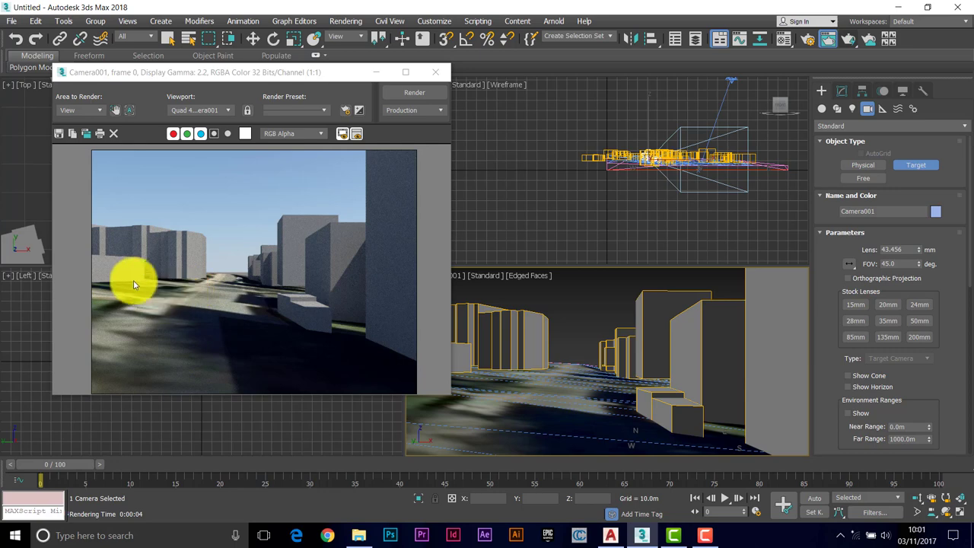
left_click(435, 74)
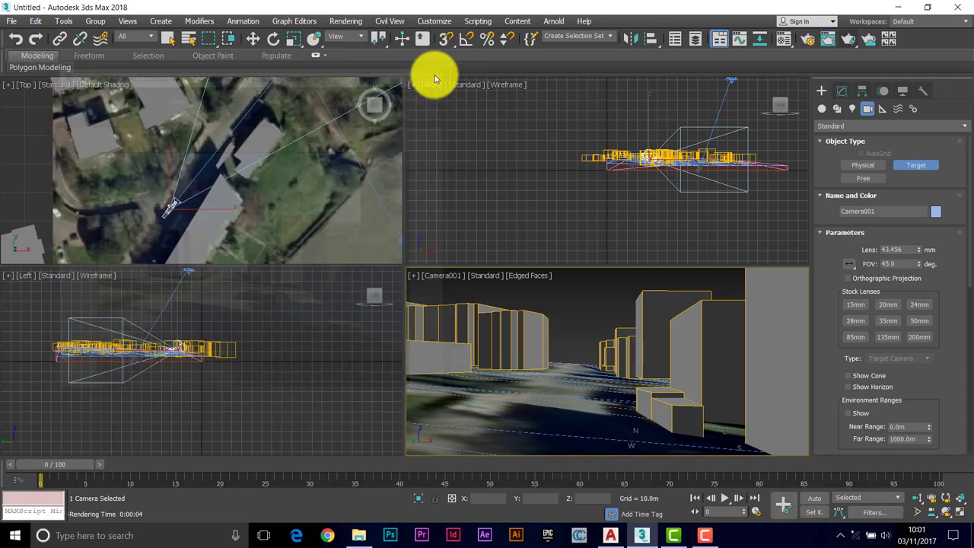
Zoom the Top view out over the whole aerial site and make Camera001 the active viewport
scroll(258, 167, "down", 2)
scroll(255, 175, "down", 2)
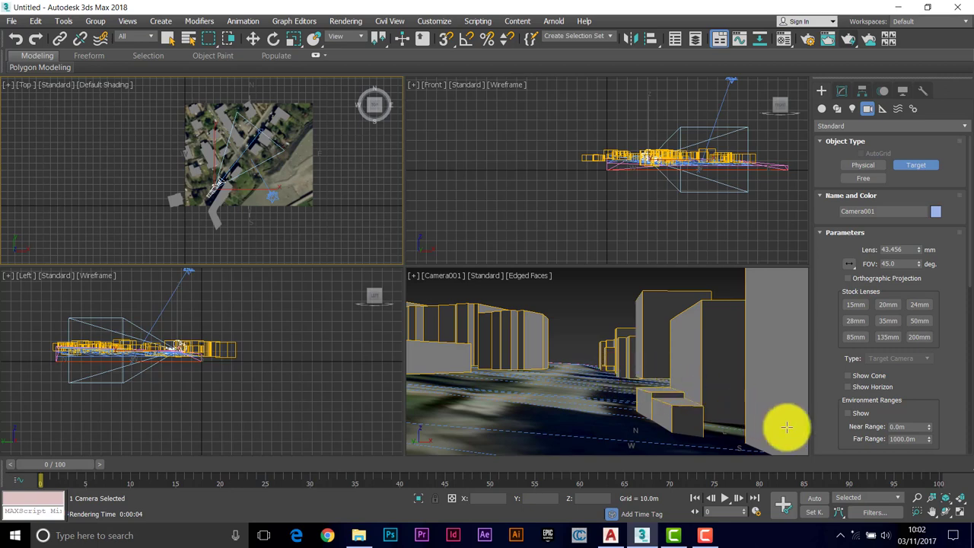
left_click(446, 278)
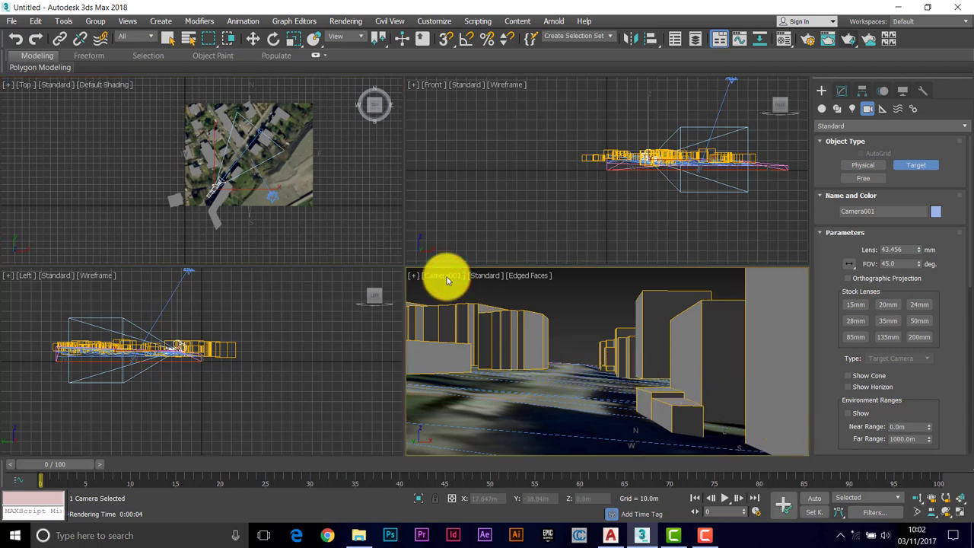